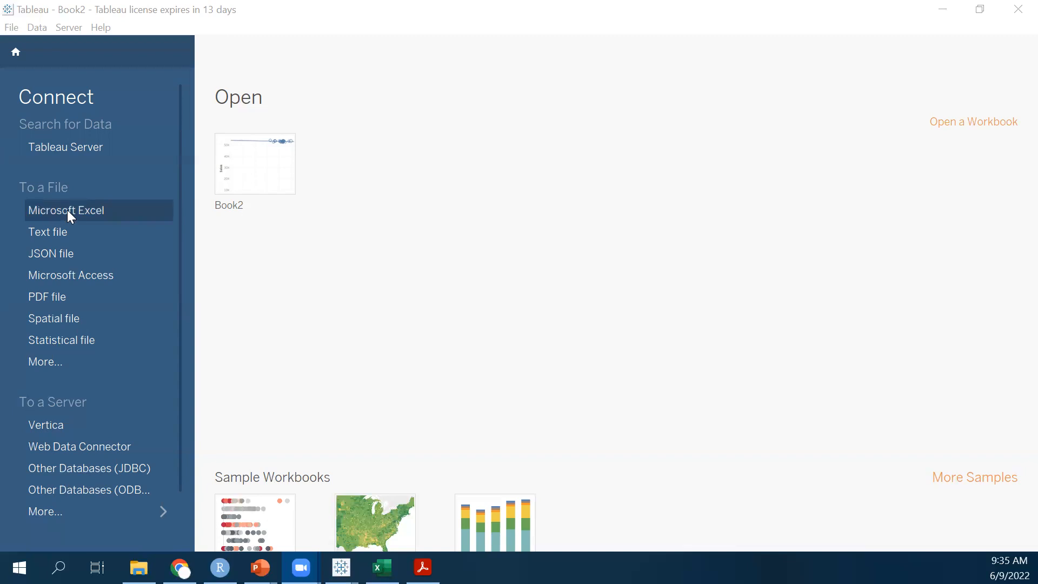
- Open the SALES.csv file from the Desktop as the data source
click(12, 27)
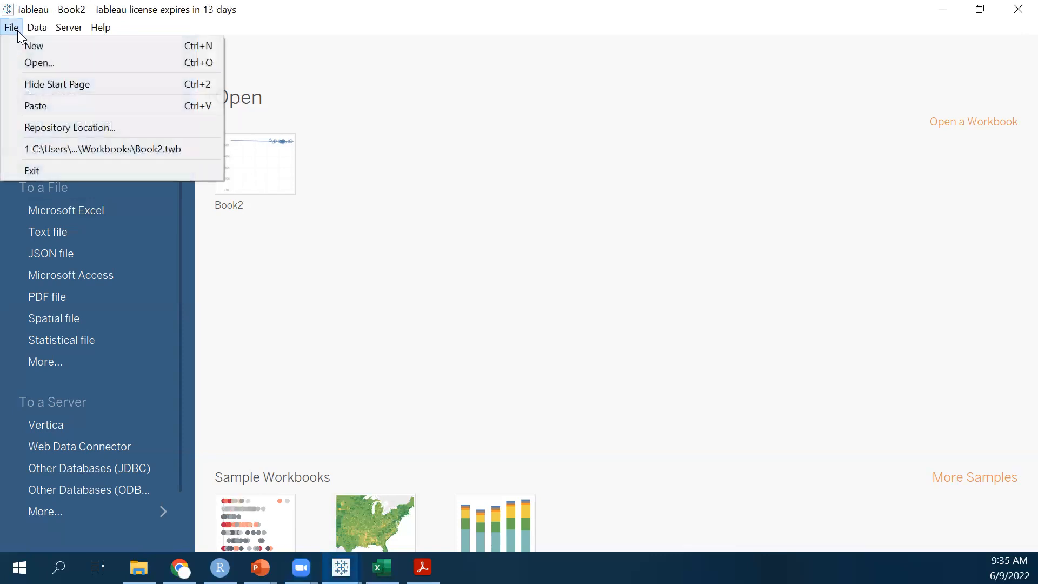
click(44, 62)
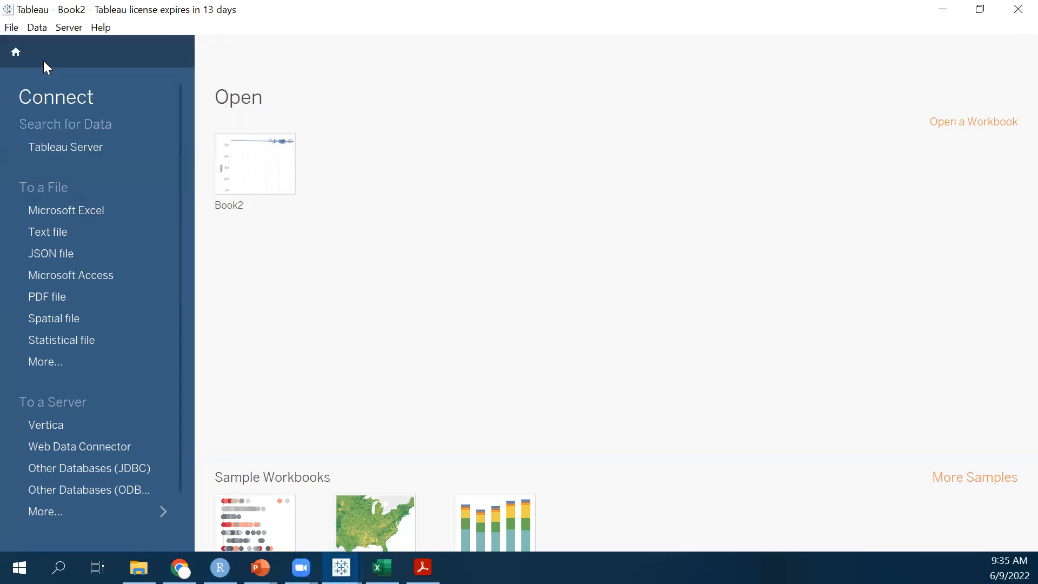
click(93, 182)
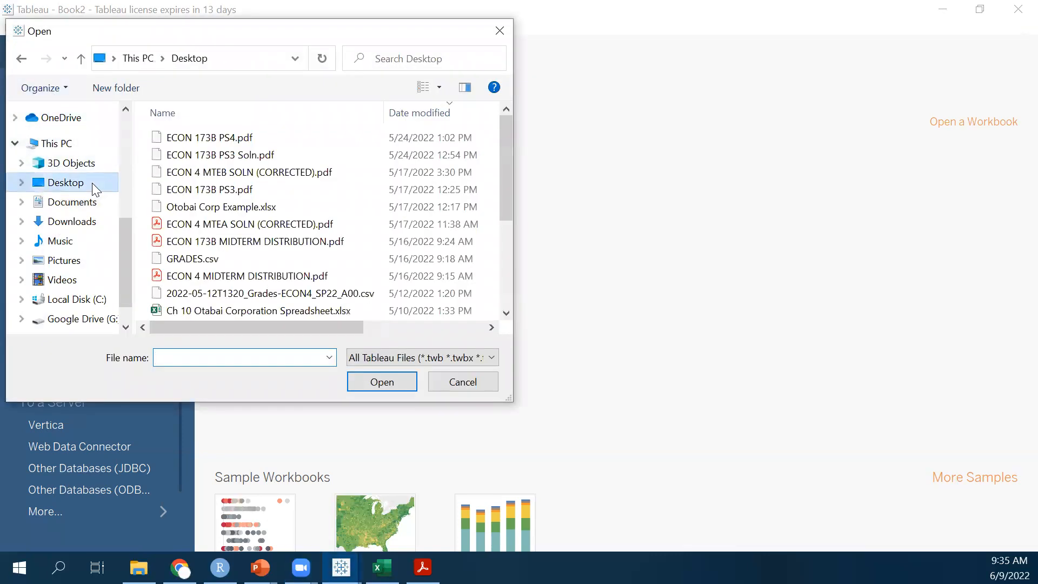
scroll(234, 249, down, 2)
scroll(234, 249, down, 1)
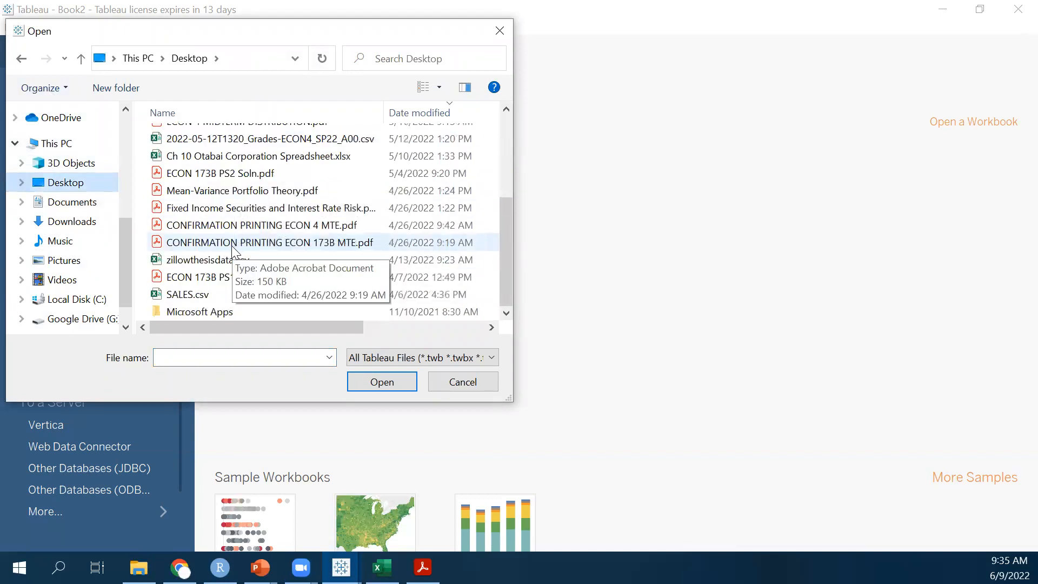
click(185, 296)
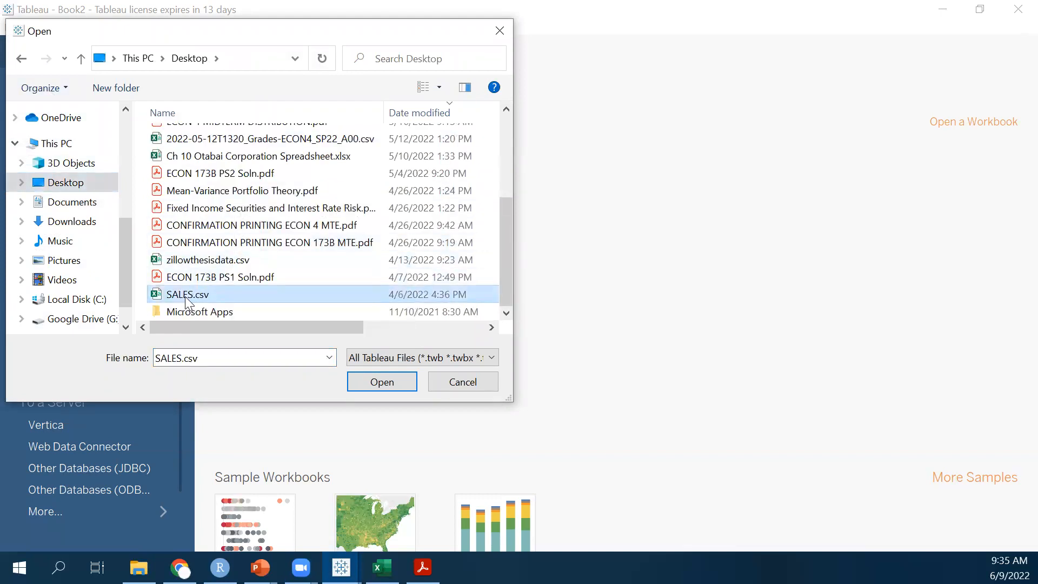
click(380, 384)
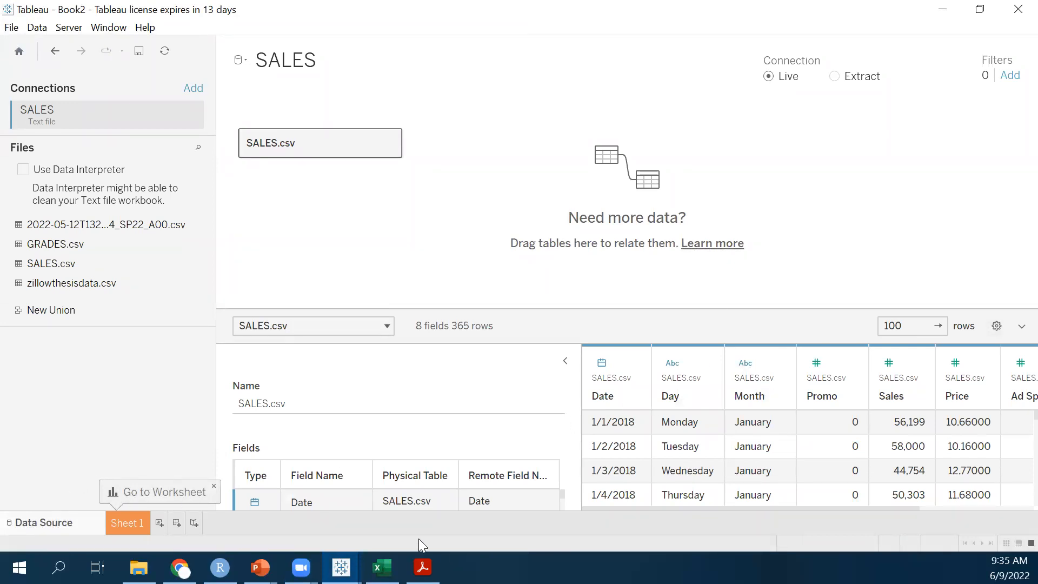
- Examine the columns and rows of the SALES.csv data preview, and collapse the table details to see every field
drag(887, 508, 885, 478)
drag(764, 510, 908, 508)
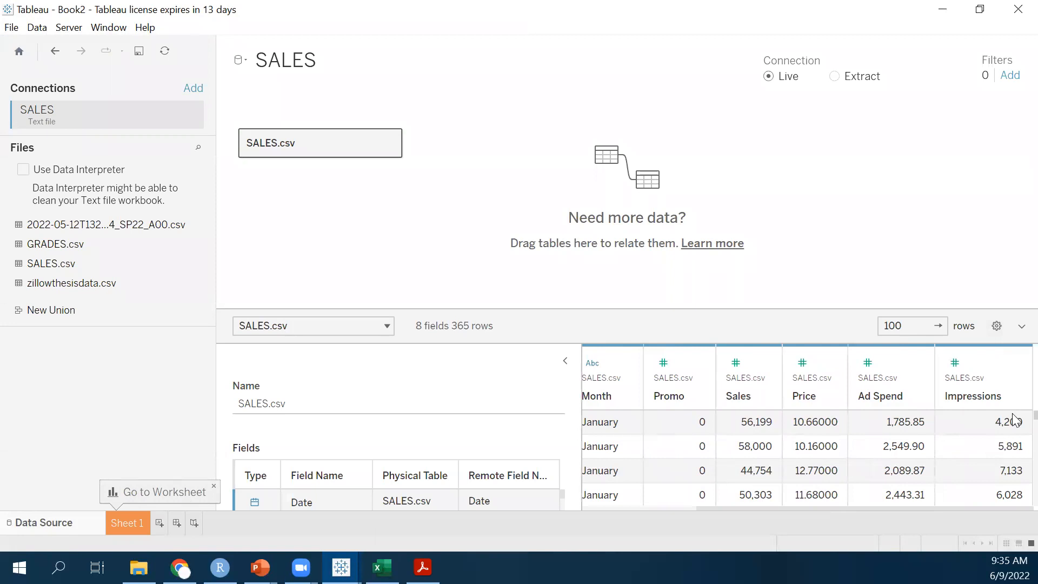
scroll(1015, 464, down, 10)
scroll(1016, 464, down, 10)
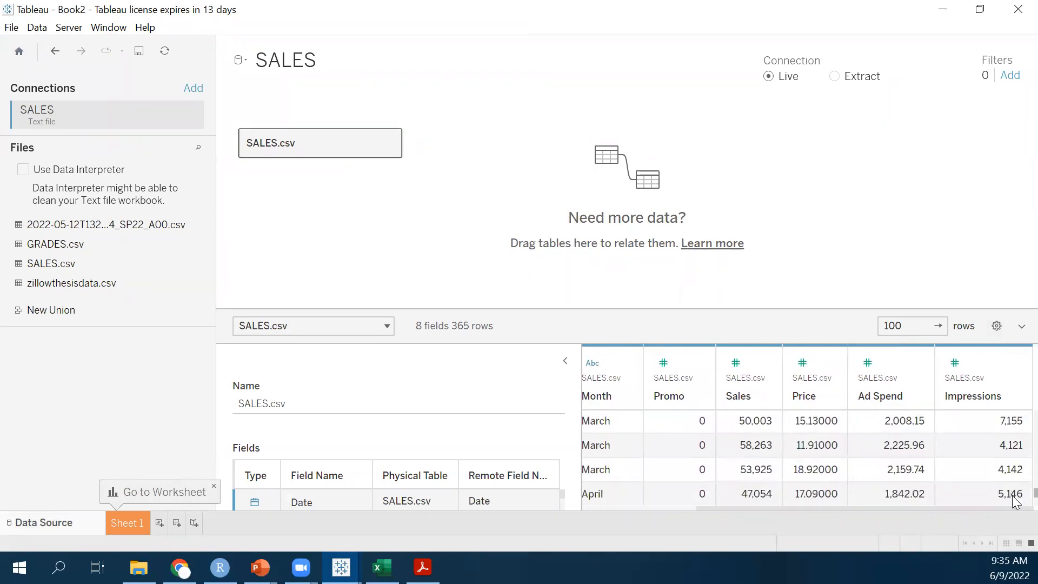
scroll(1013, 454, up, 15)
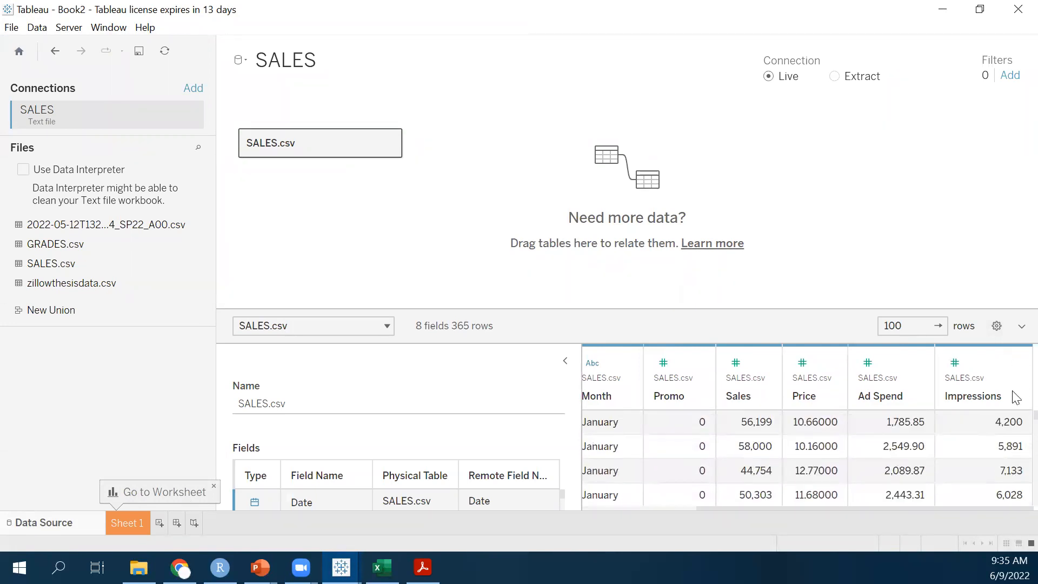
drag(913, 507, 795, 508)
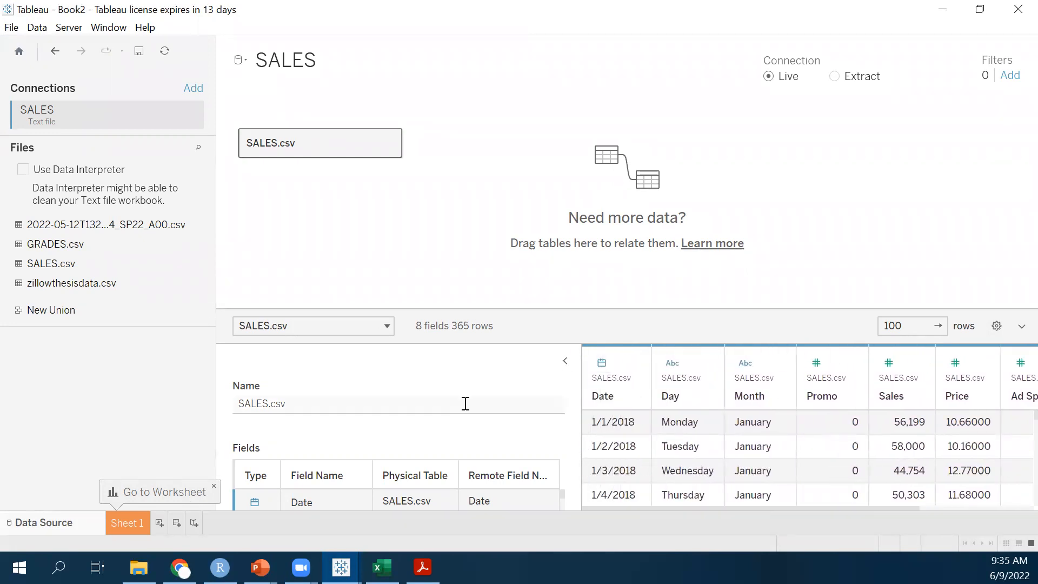
click(565, 361)
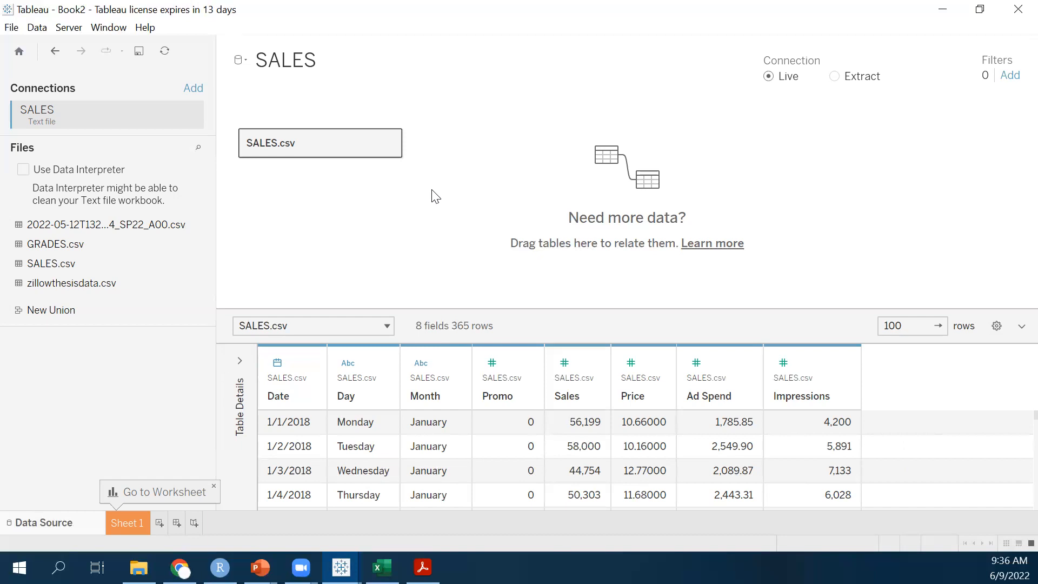
- Switch from the data source view to the Sheet 1 worksheet
click(121, 525)
click(52, 523)
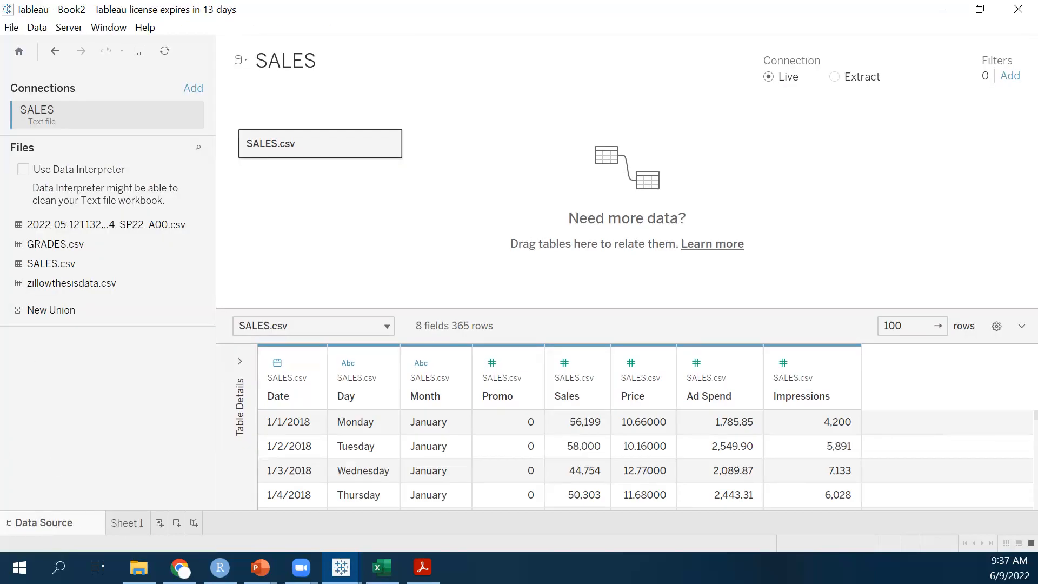
mouse_move(104, 424)
mouse_down()
mouse_move(39, 529)
mouse_move(54, 514)
mouse_up()
click(127, 524)
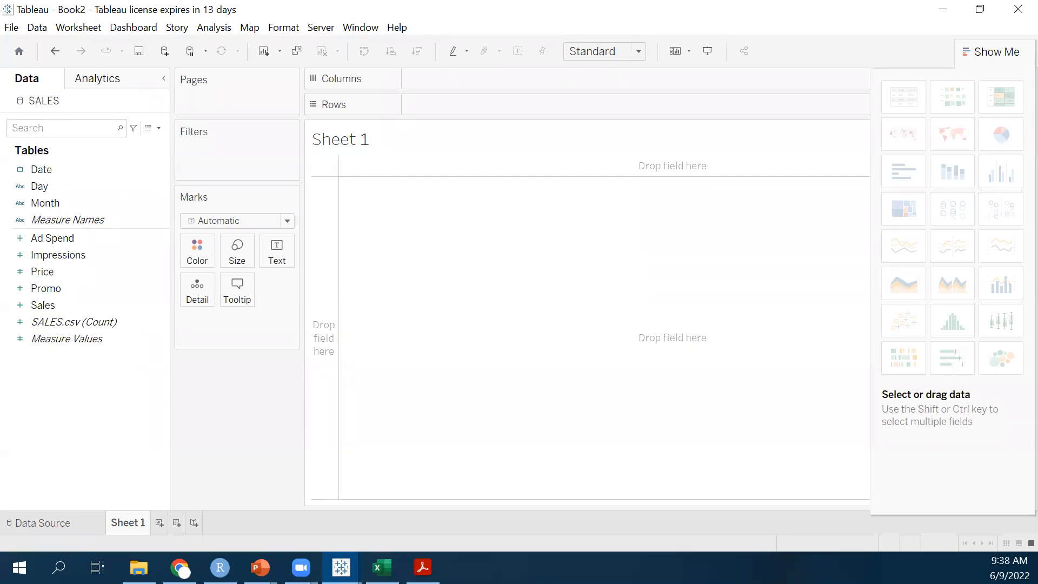
mouse_move(2, 69)
mouse_down()
mouse_move(150, 289)
mouse_move(146, 492)
mouse_move(170, 507)
mouse_up()
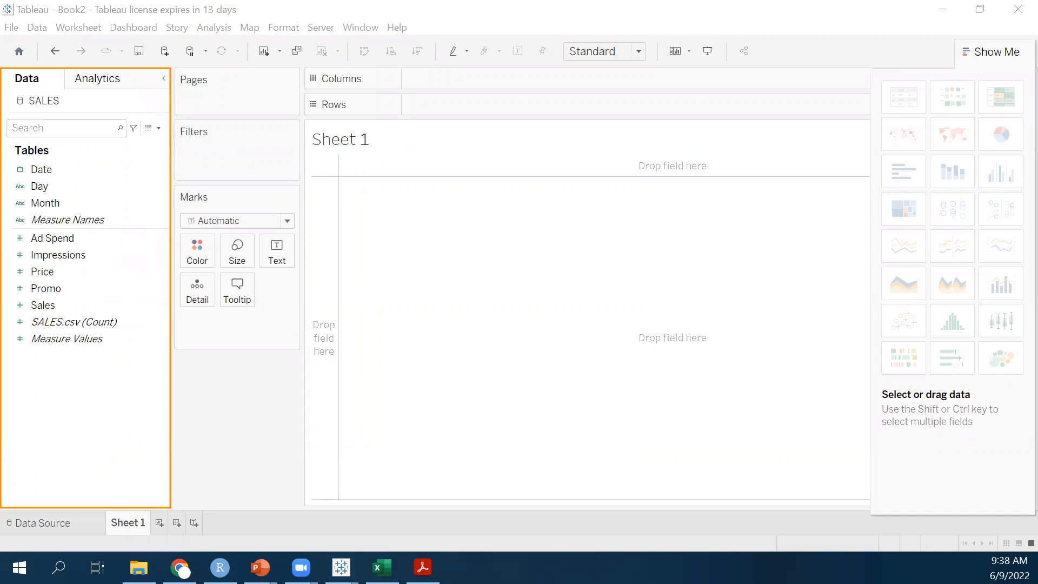
drag(70, 46, 44, 79)
drag(12, 140, 168, 227)
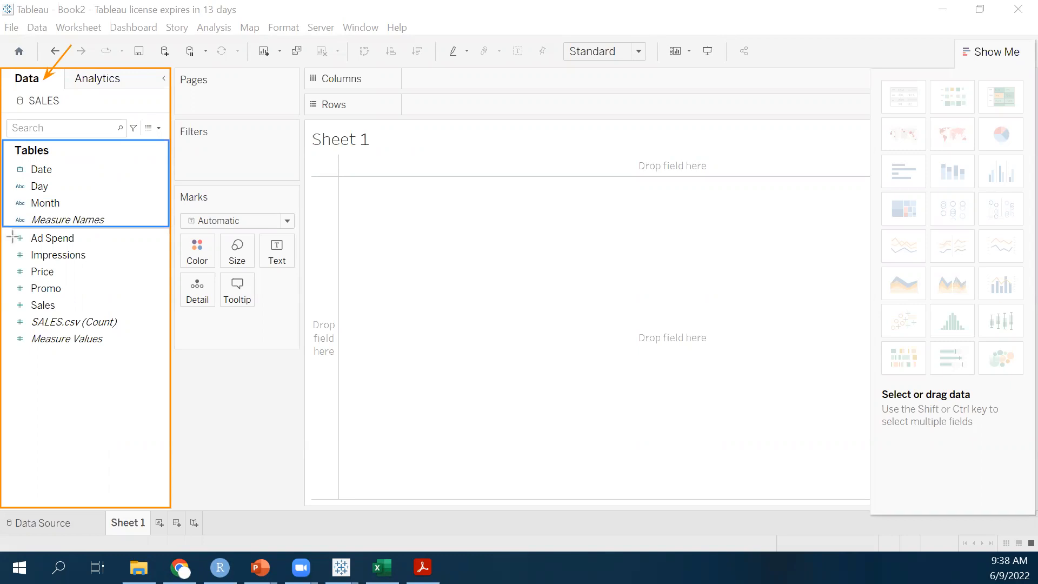
drag(4, 230, 168, 332)
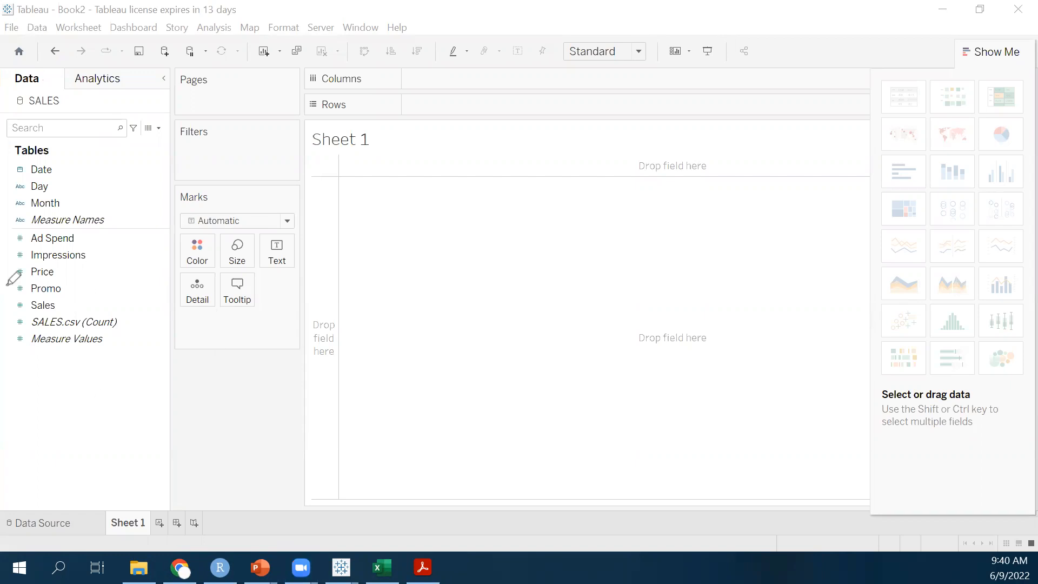
drag(6, 291, 68, 291)
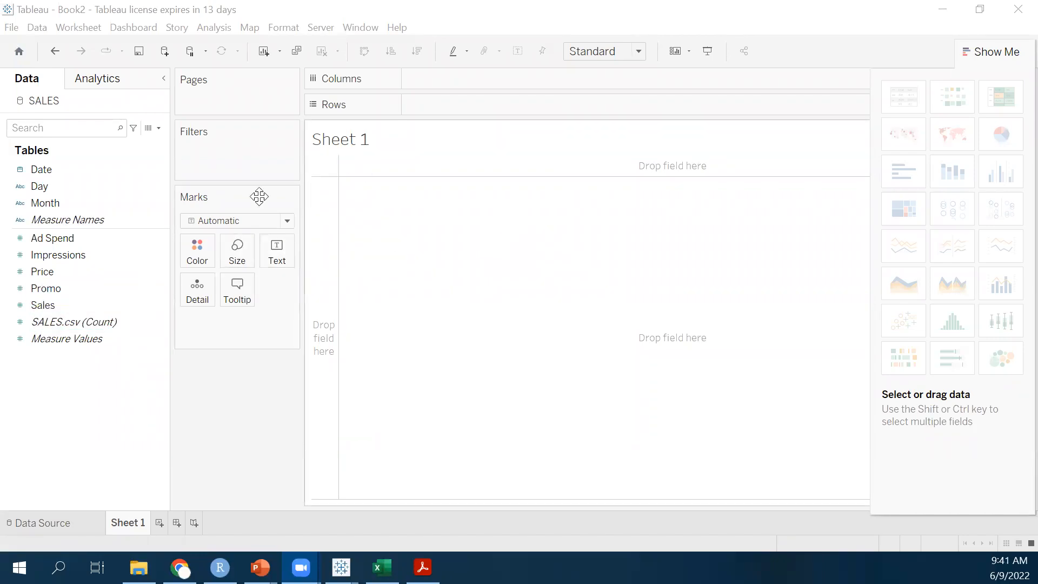
- Add the Sales measure to Columns and swap it between Columns and Rows to compare bar orientations, leaving it on Rows
click(55, 305)
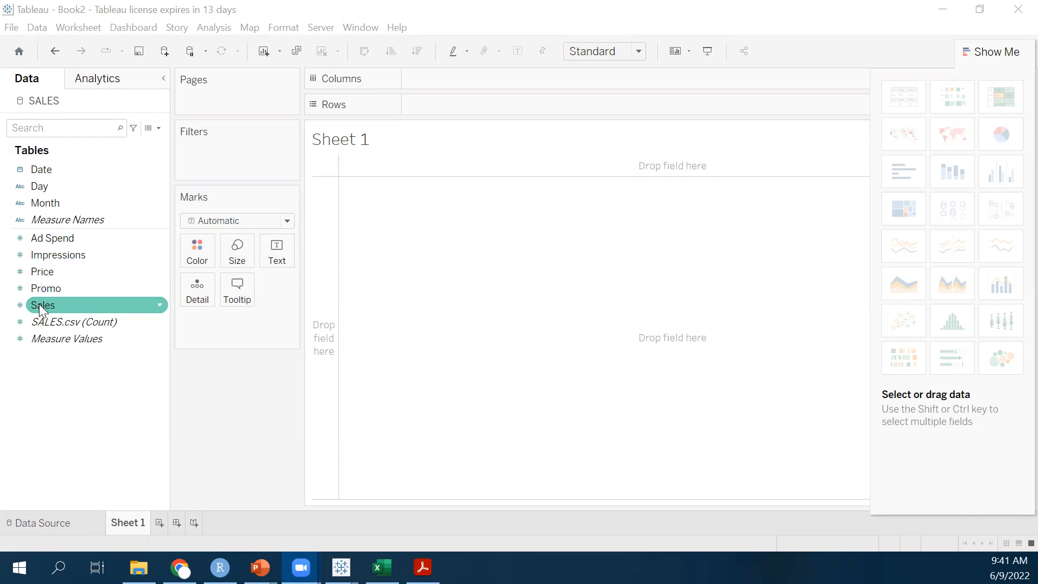
drag(39, 304, 440, 81)
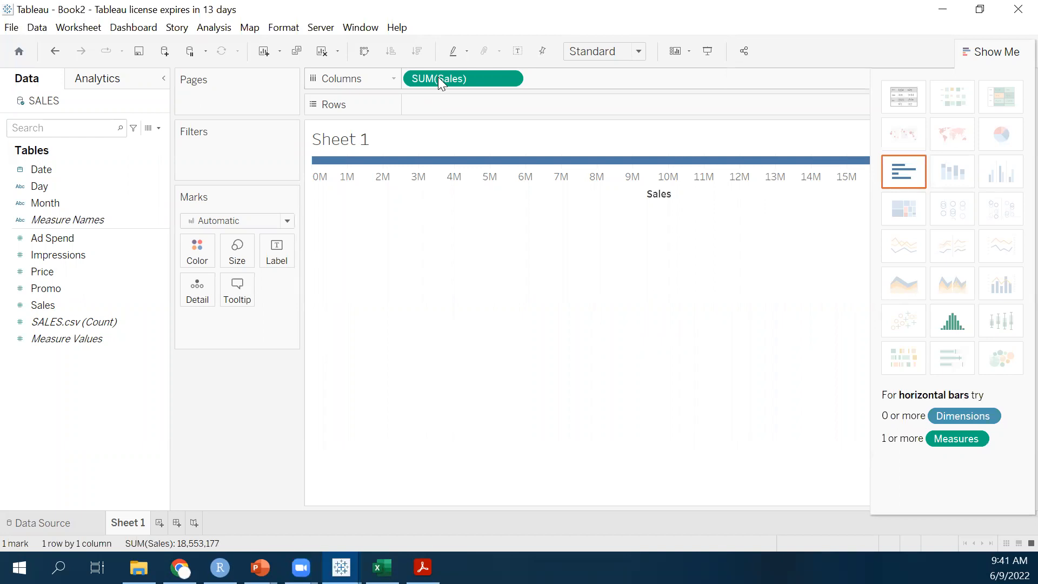
drag(480, 76, 482, 99)
drag(481, 103, 481, 103)
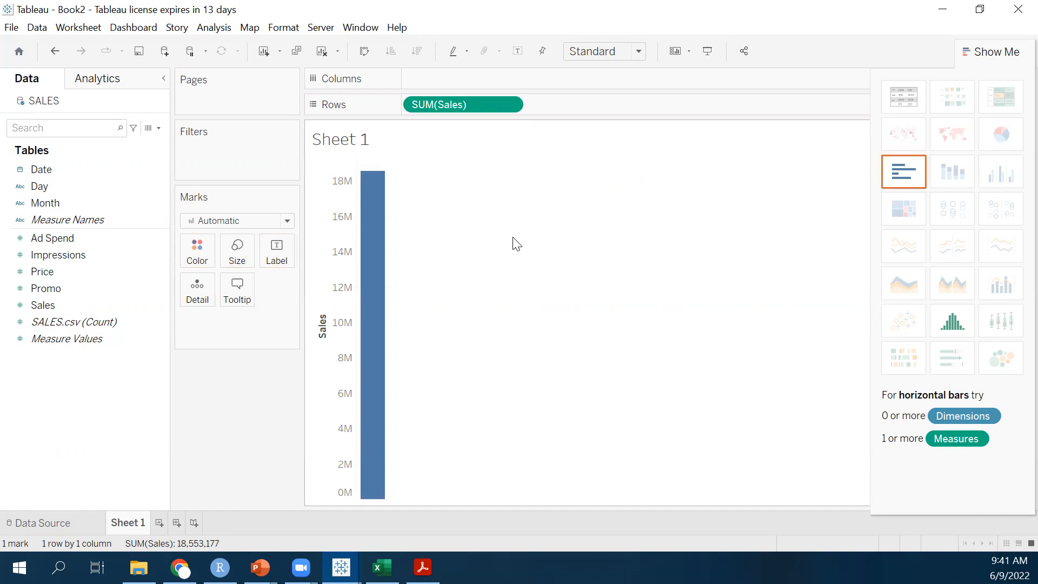
drag(502, 100, 508, 79)
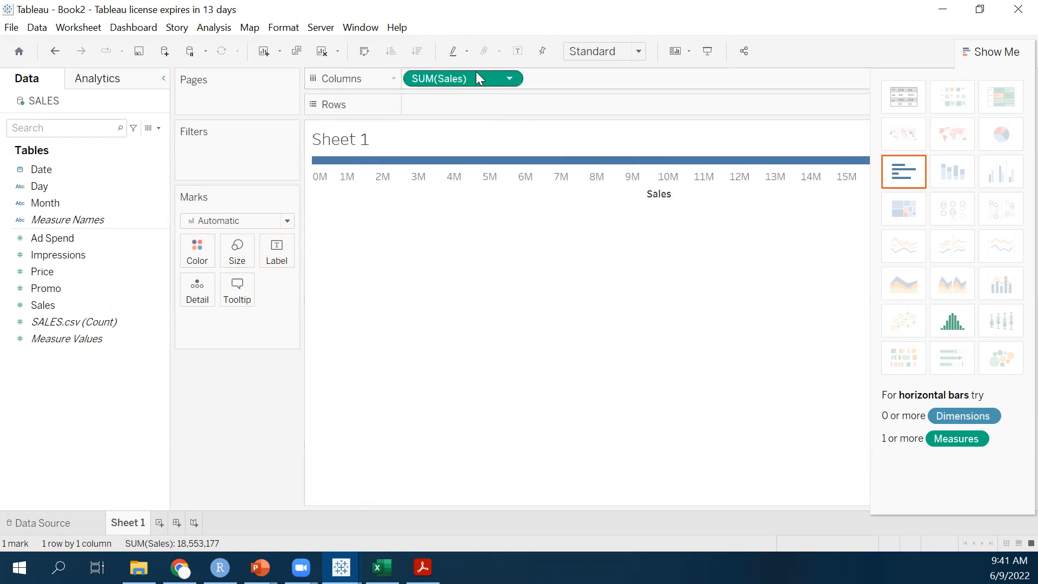
drag(478, 74, 479, 104)
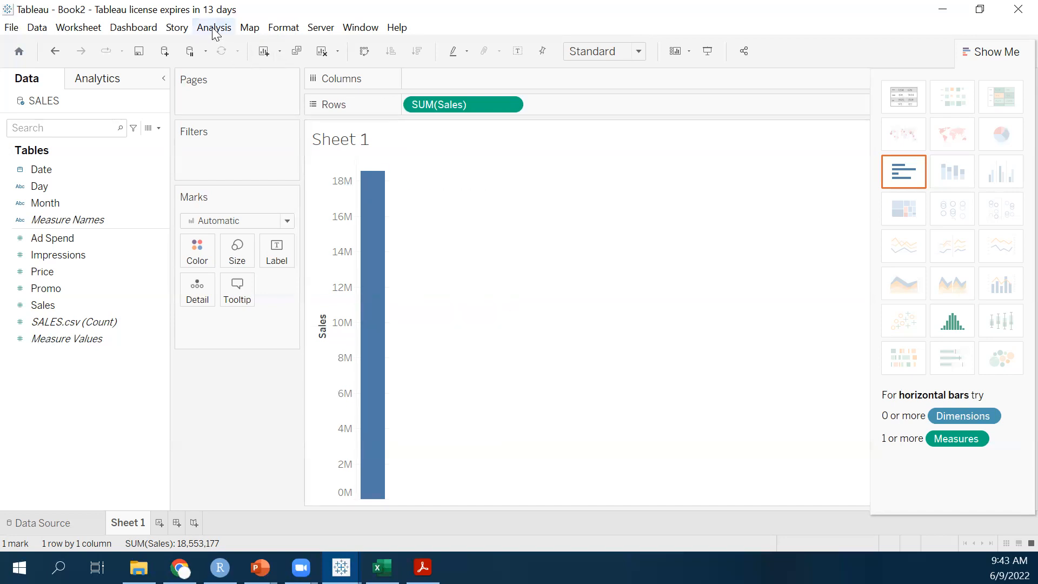
- Set the aggregation of Sales on Rows to Average and inspect the bar's value
click(509, 105)
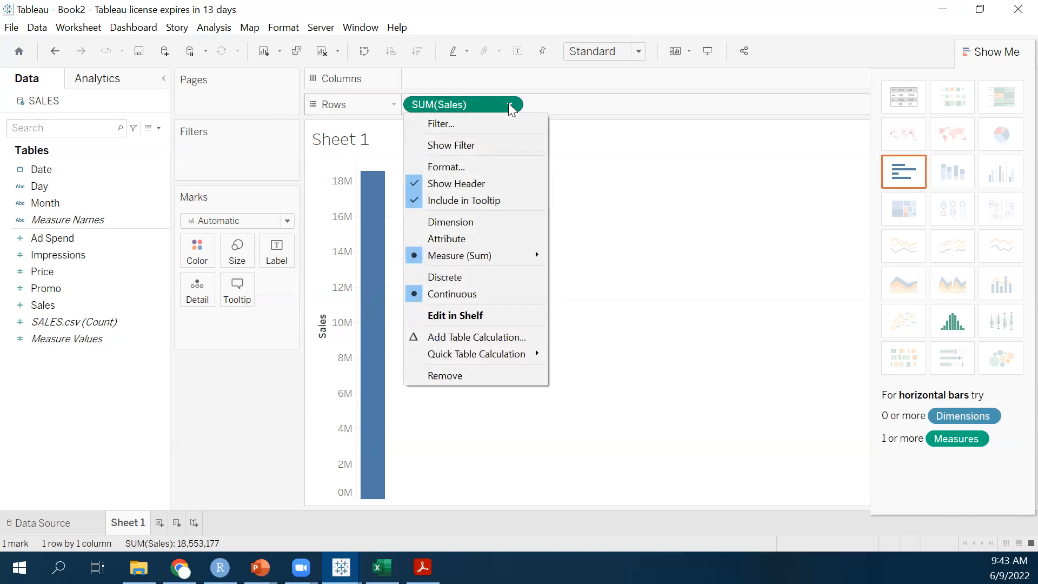
mouse_move(505, 255)
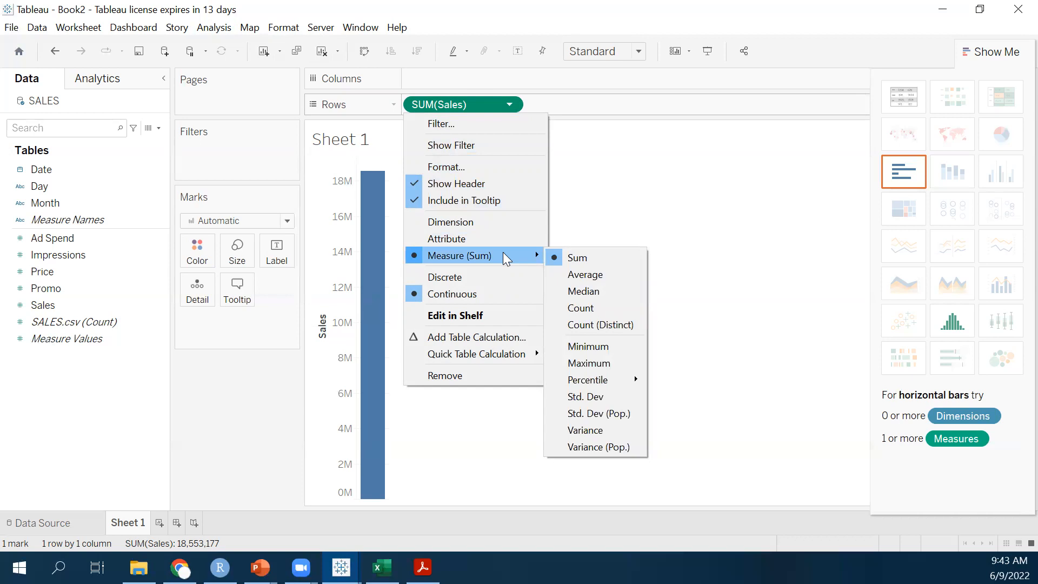
click(591, 280)
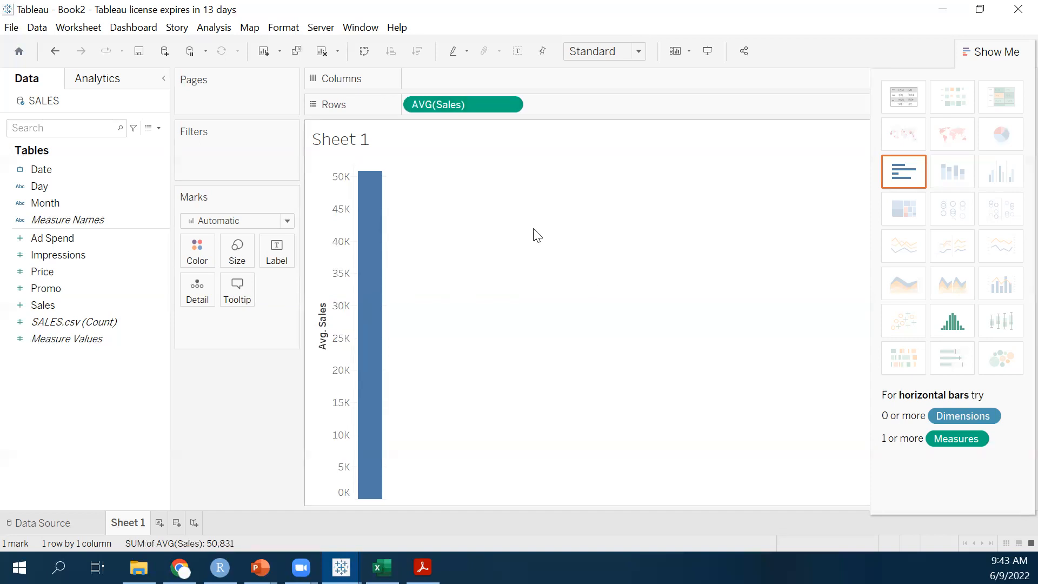
mouse_move(369, 197)
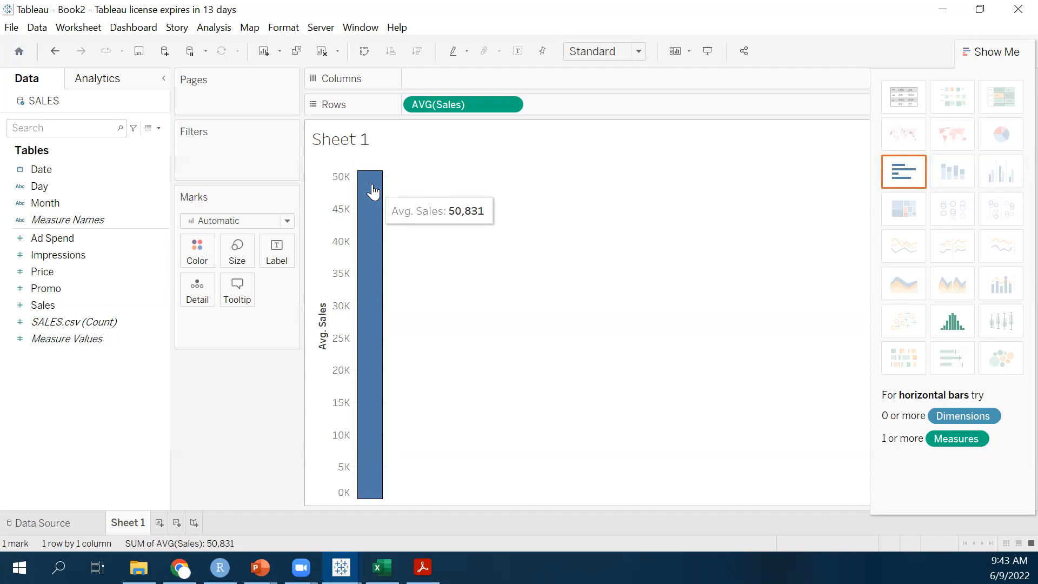
click(510, 103)
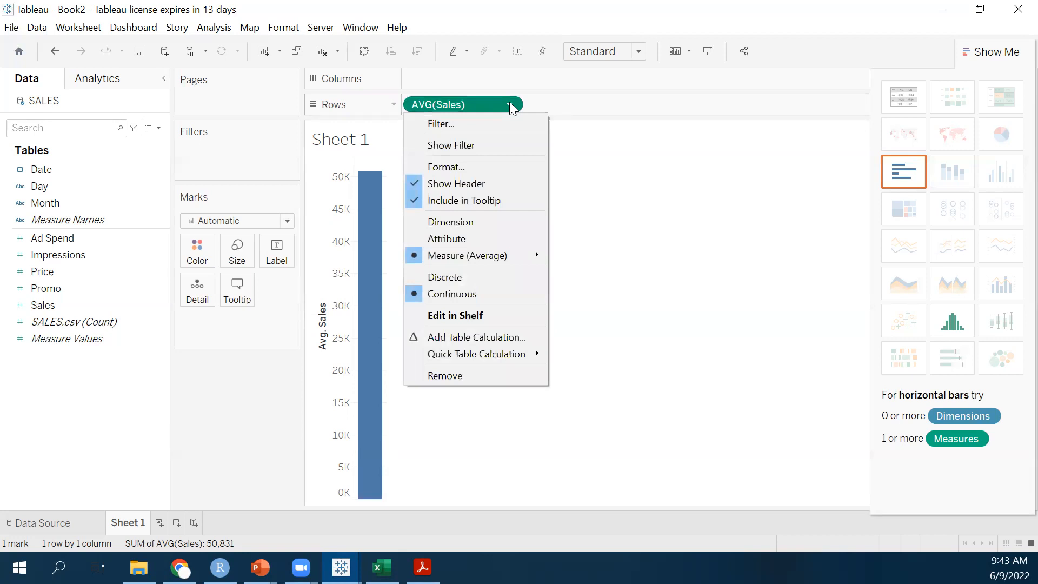
click(482, 105)
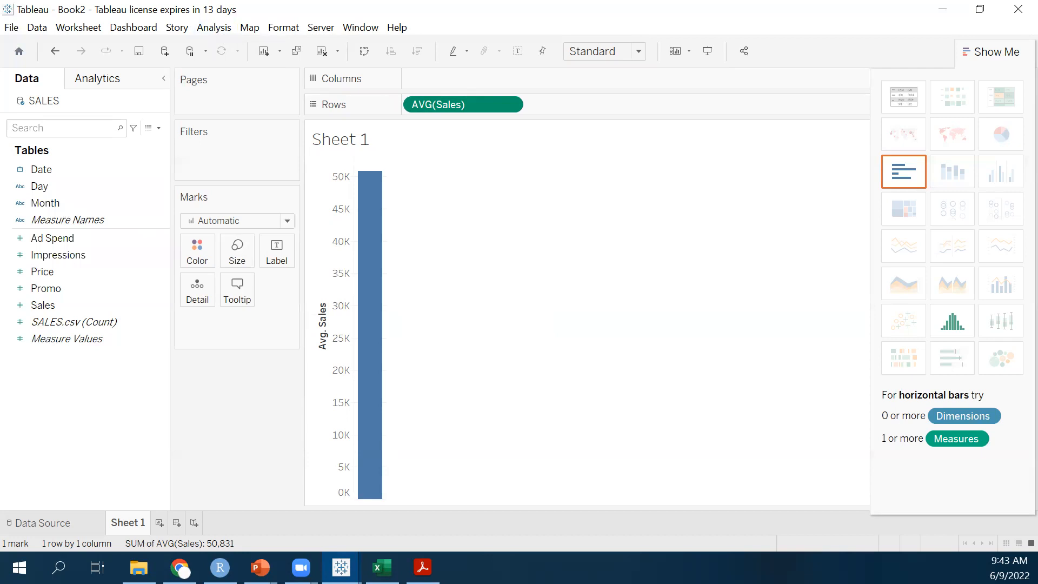
- Turn off Aggregate Measures to plot the individual Sales values
drag(230, 117, 213, 25)
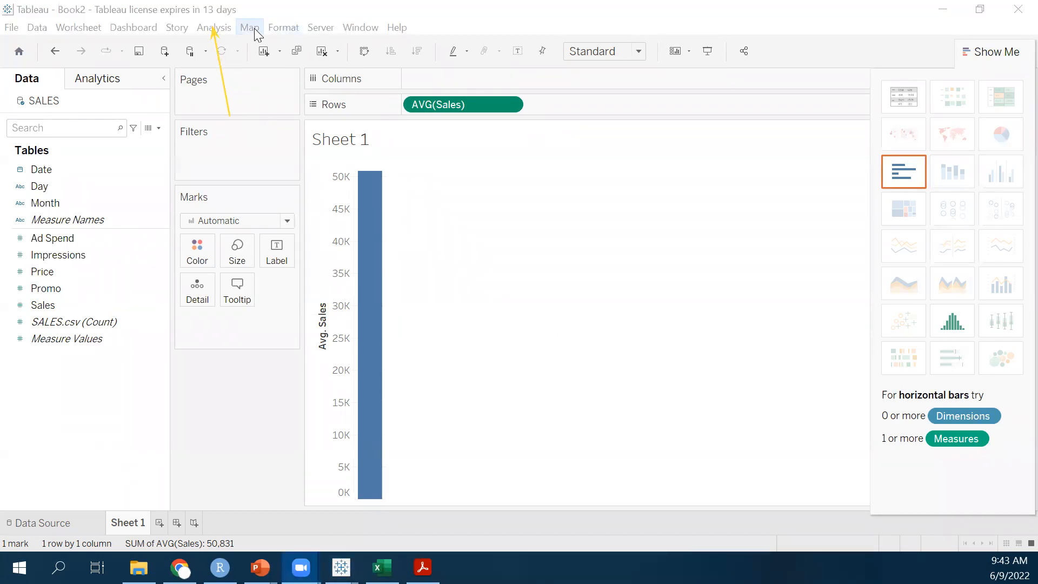
click(226, 23)
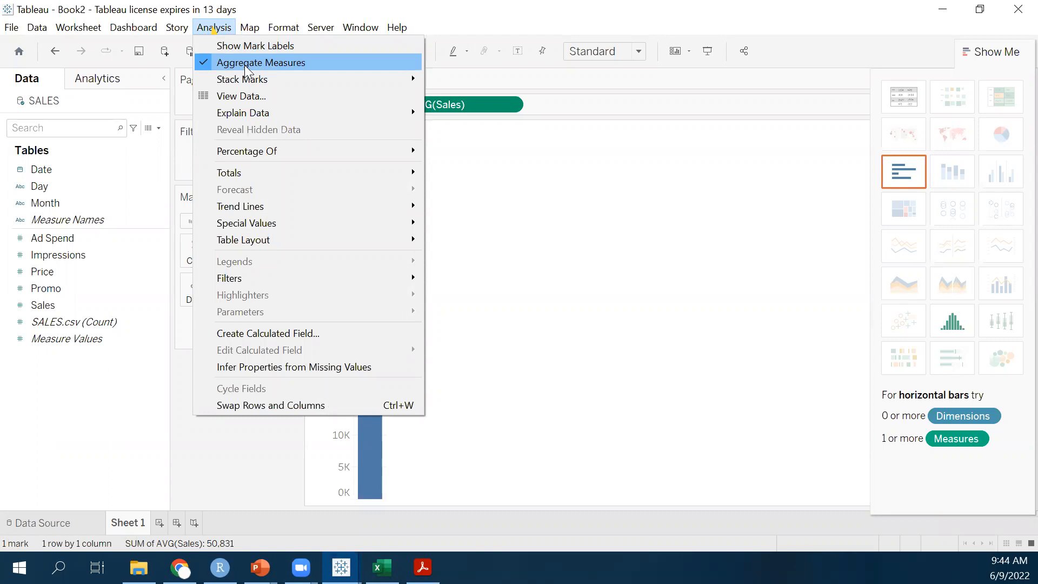
click(245, 65)
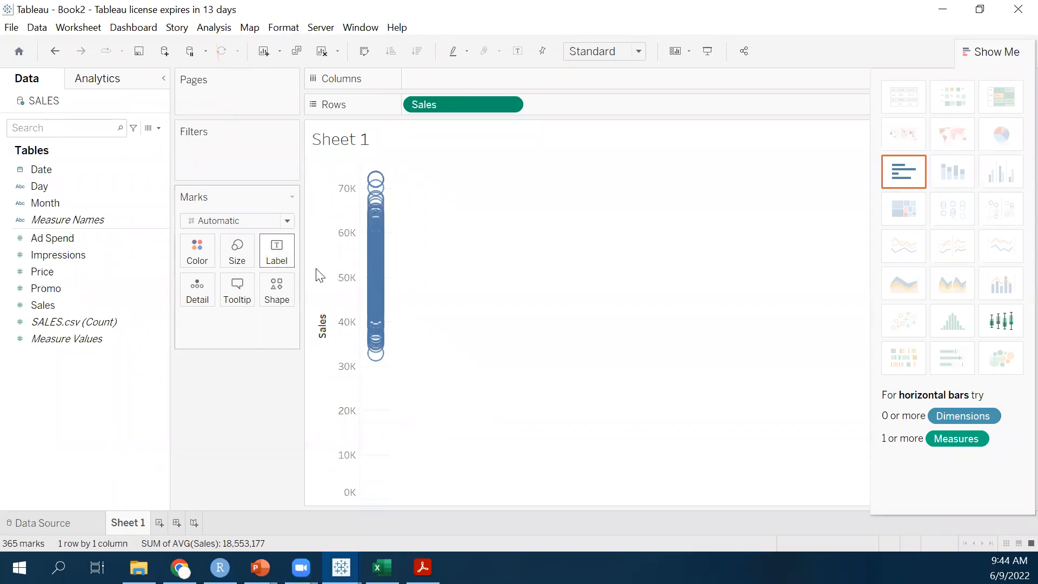
mouse_move(377, 367)
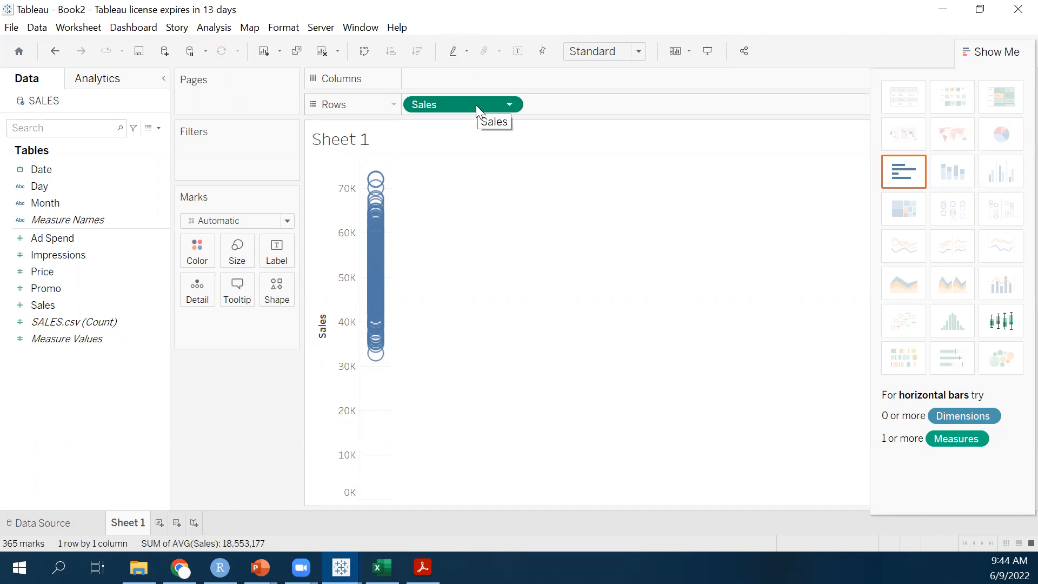
- Move the disaggregated Sales field to Columns and back to Rows to compare the plot's orientation
drag(476, 105, 476, 78)
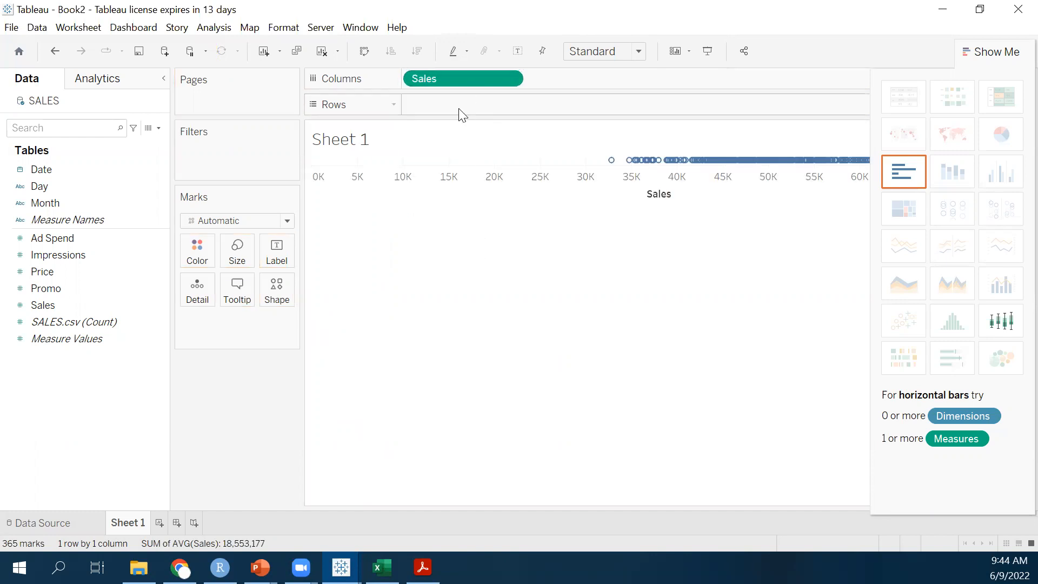
drag(458, 77, 458, 98)
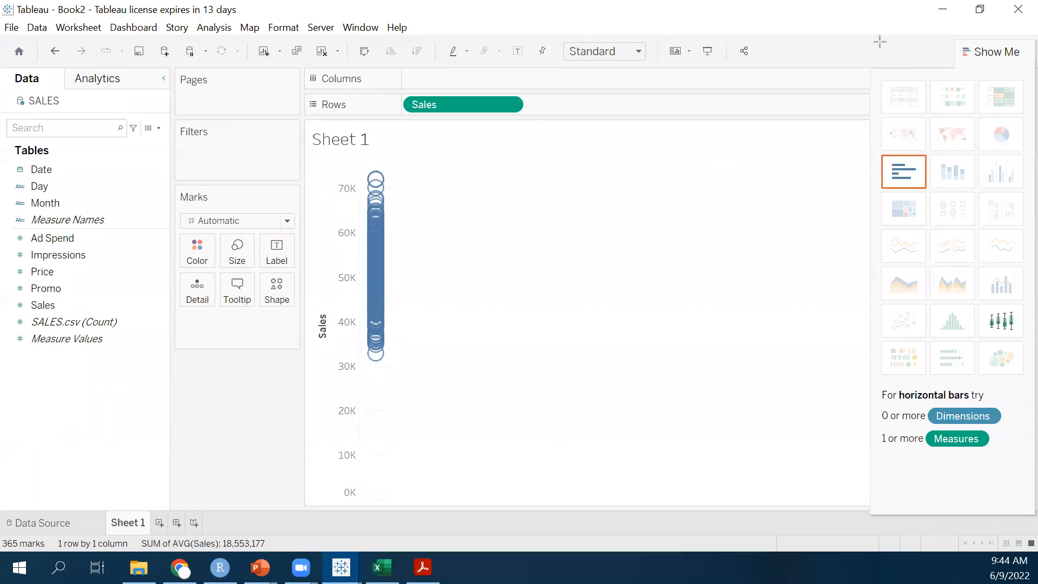
drag(1025, 319, 1025, 513)
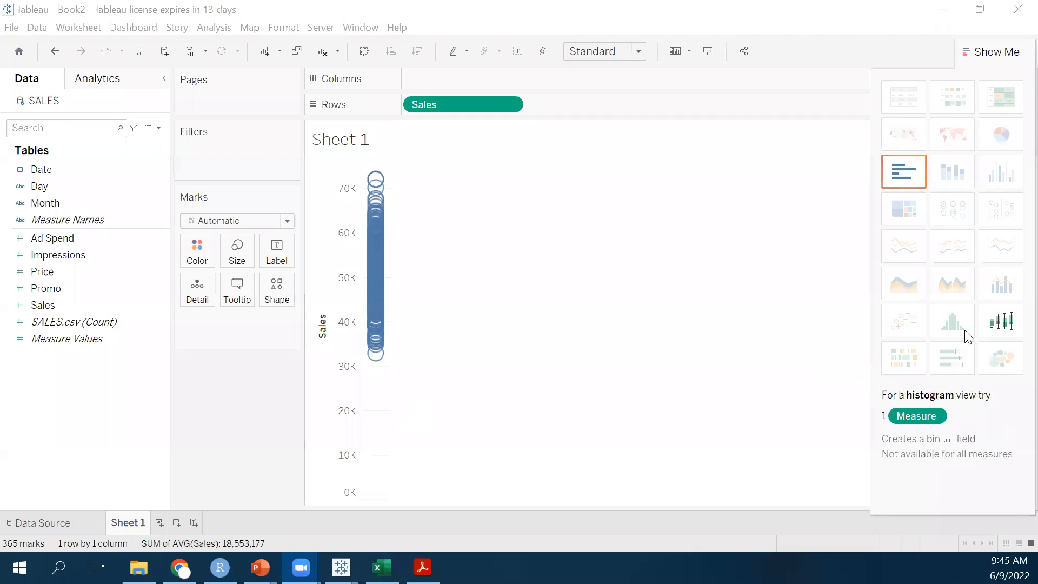
- Change the individual Sales values to a box-and-whisker plot and inspect its box and upper outliers
click(1004, 322)
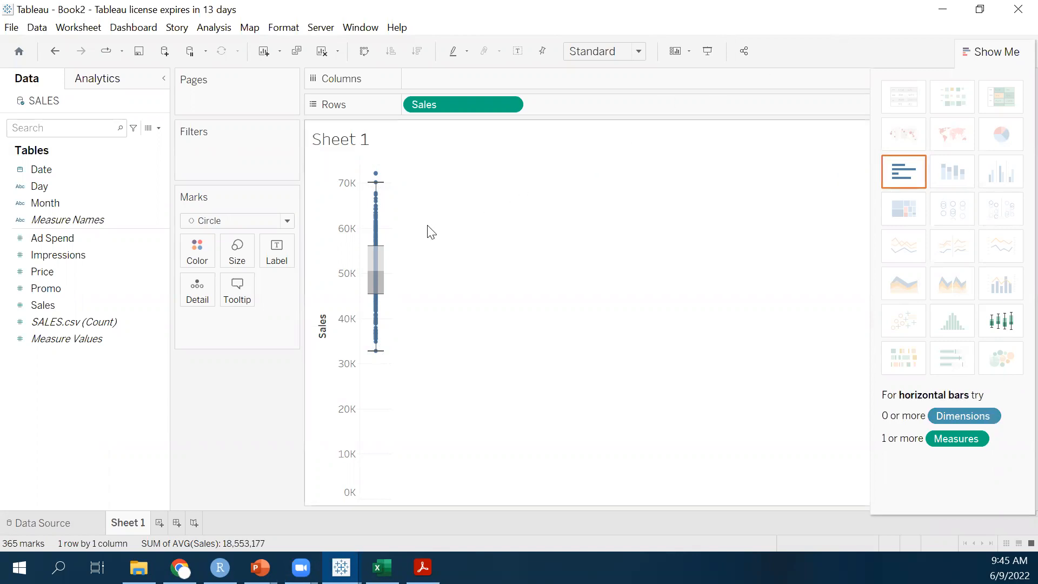
mouse_move(383, 247)
mouse_move(376, 176)
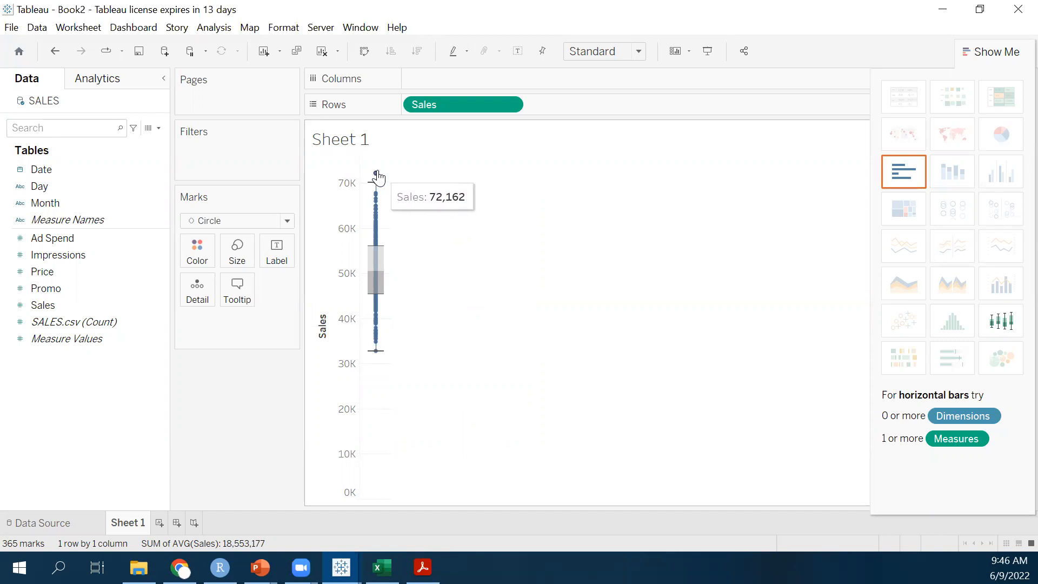
- Select the outlier points above the upper whisker one by one to read their Sales values, clearing the selection at the end
click(377, 173)
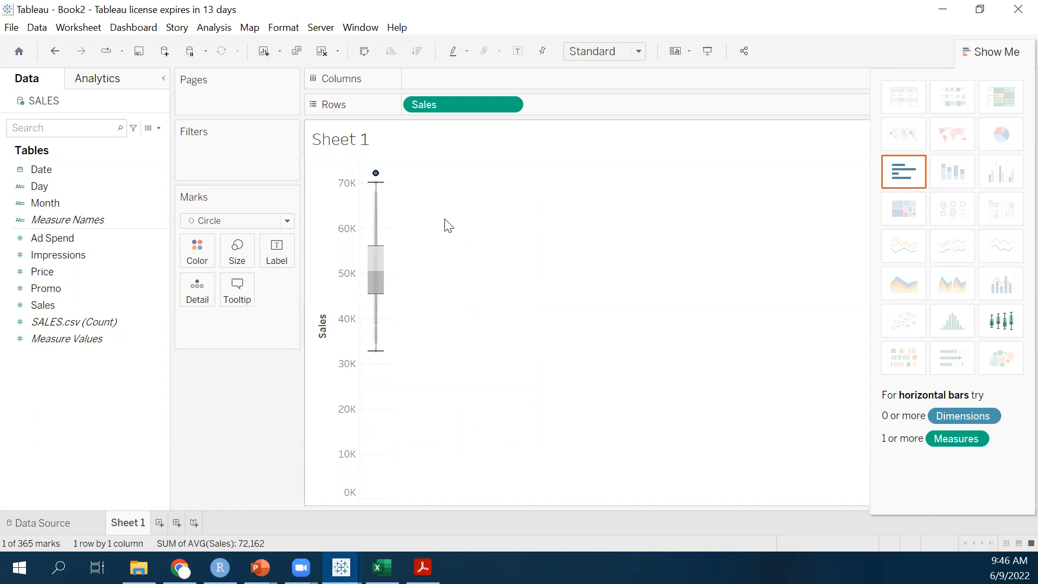
mouse_move(375, 178)
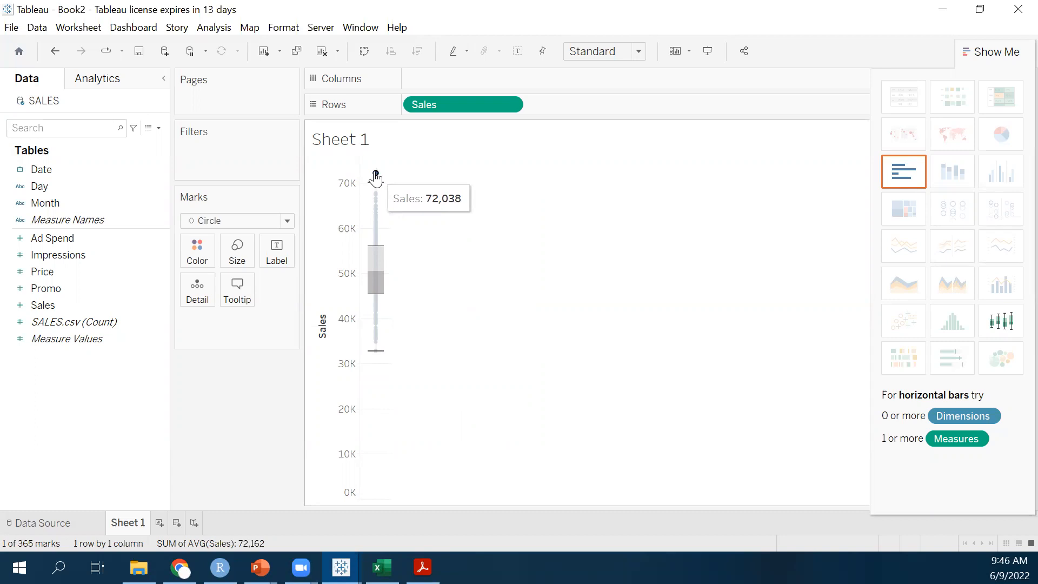
click(376, 179)
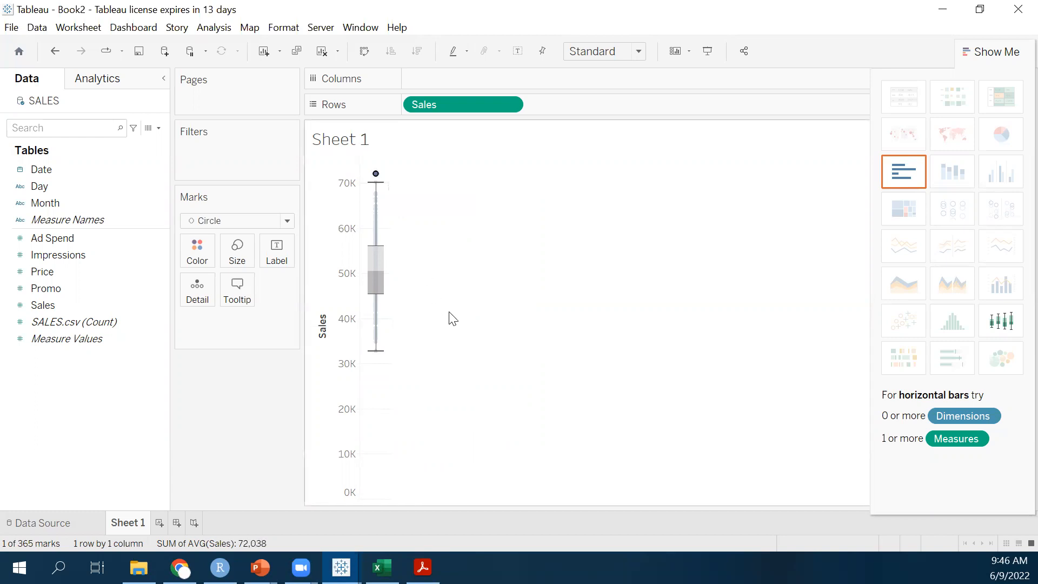
click(413, 191)
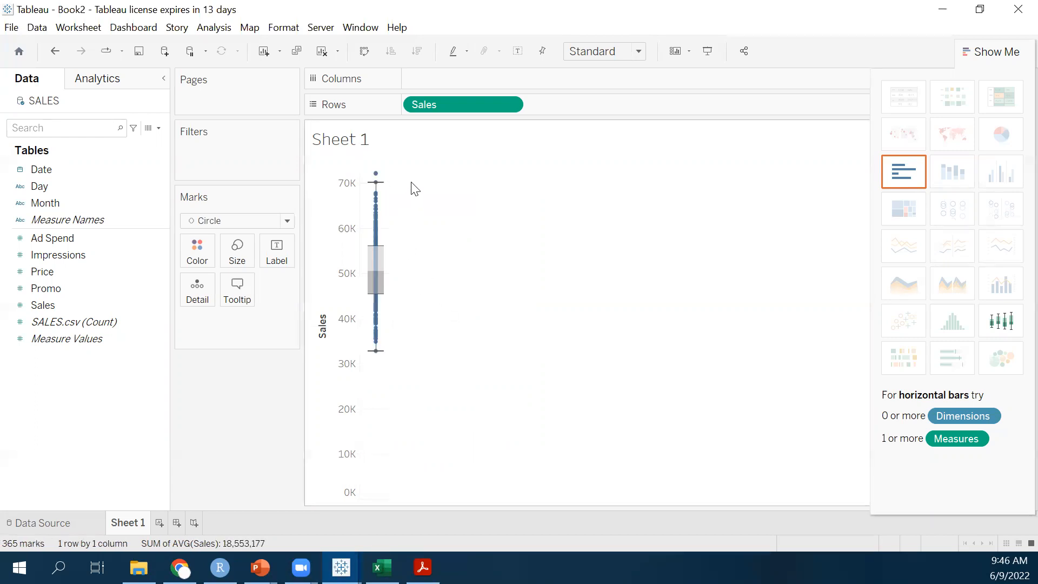
click(377, 176)
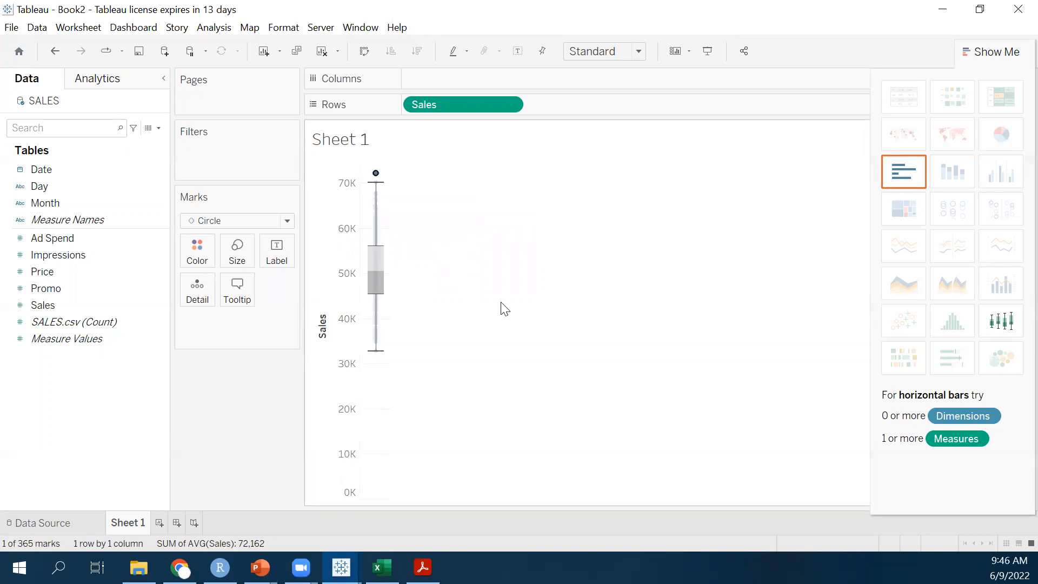
click(517, 254)
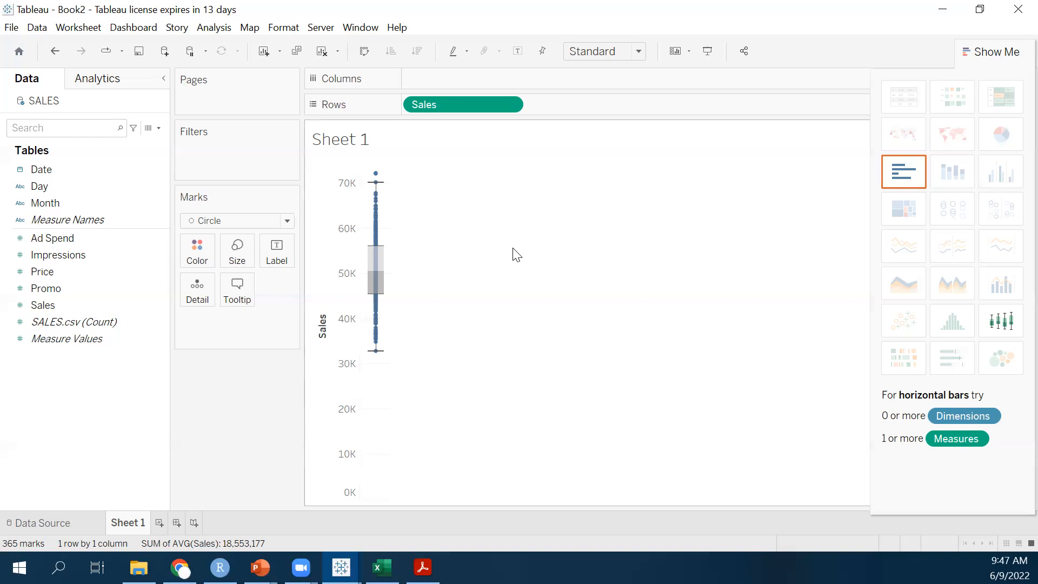
- Add the Day dimension to Columns to split the Sales box plot by day of the week
click(70, 187)
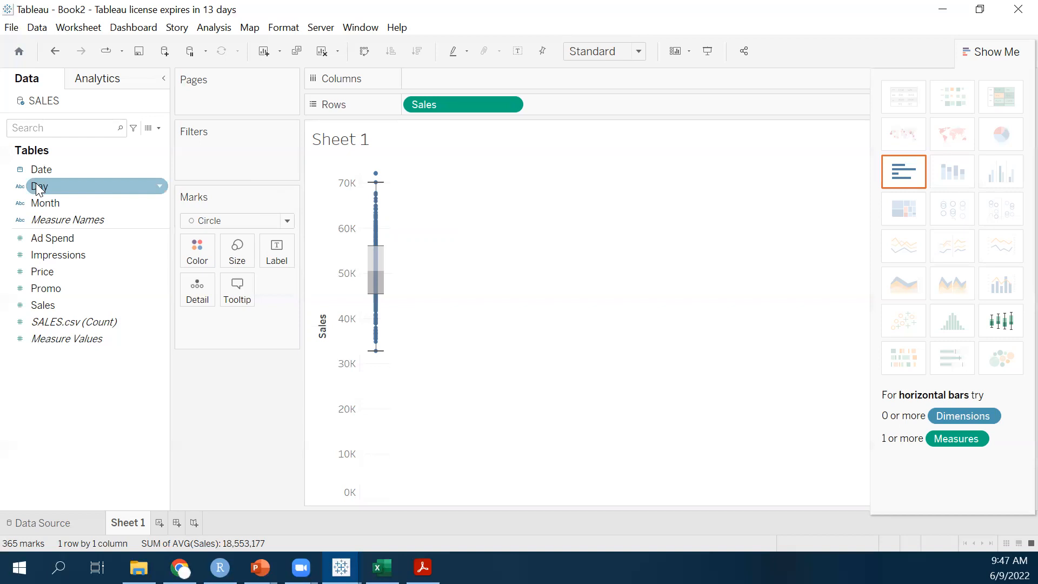
drag(52, 188, 441, 74)
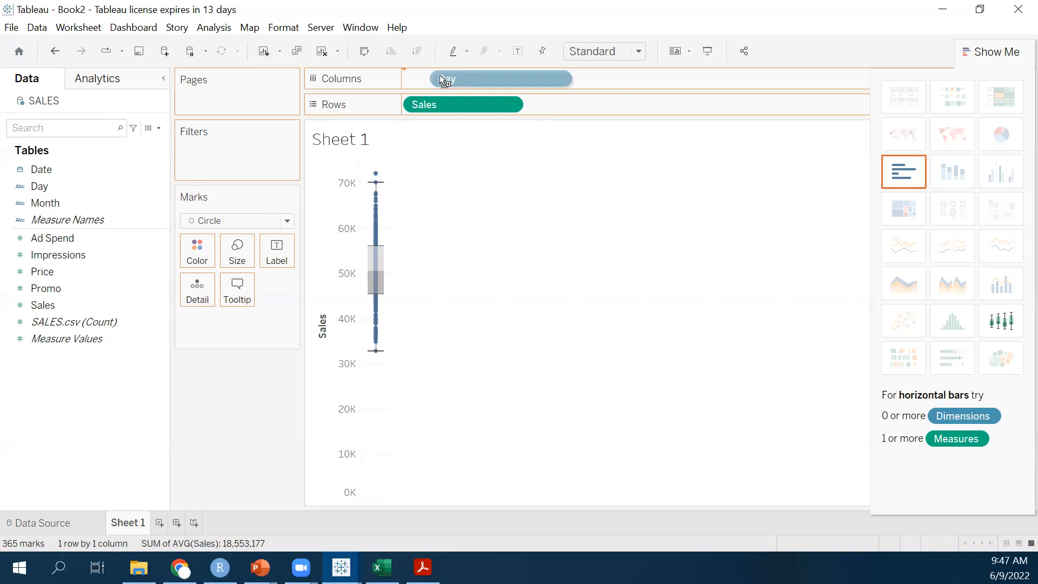
drag(439, 75, 440, 75)
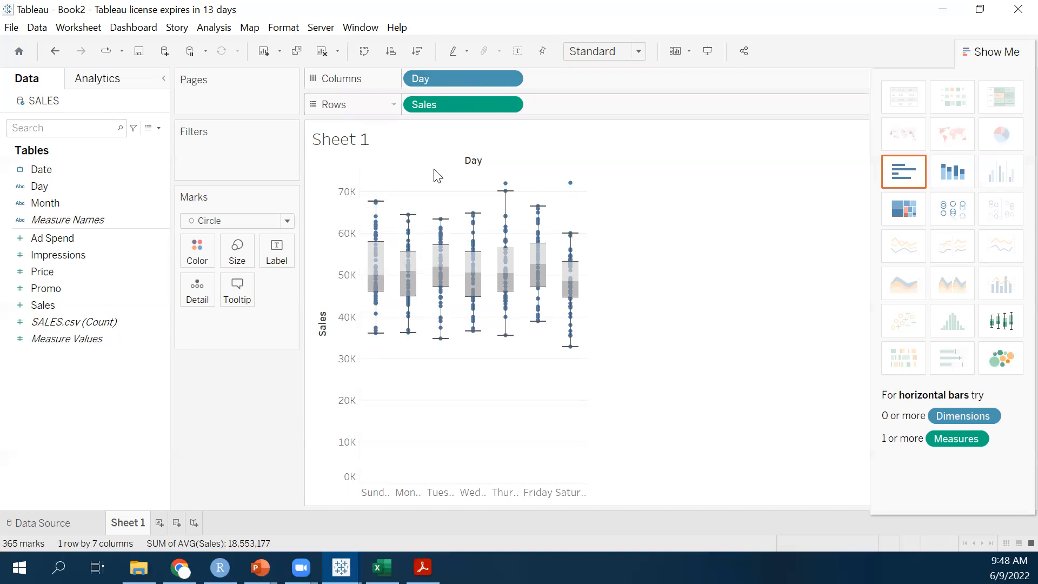
- Inspect the Thursday outlier and the Saturday outlier in the daily box plots, clearing the selection at the end
mouse_move(571, 285)
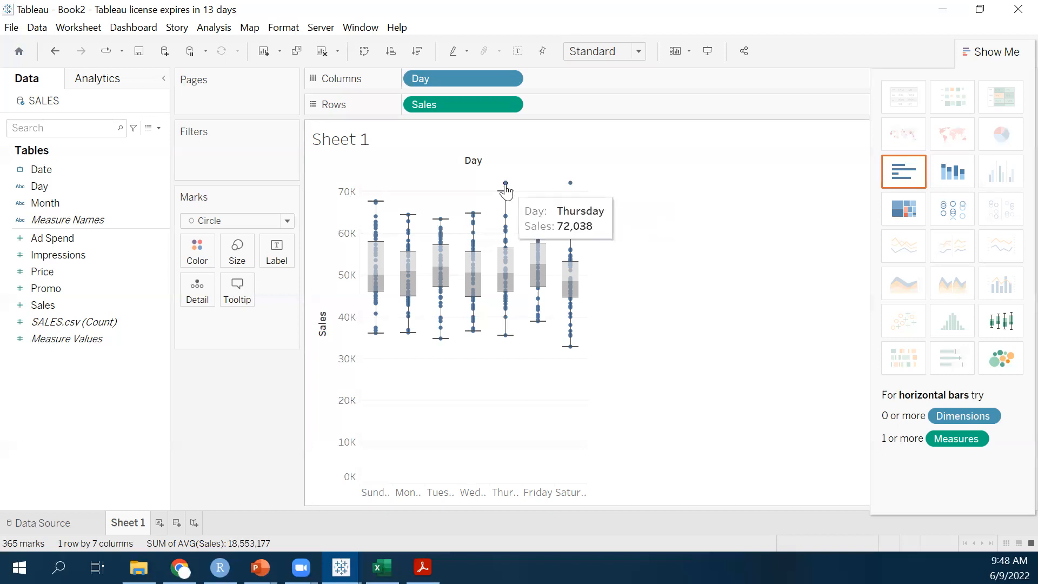
click(570, 183)
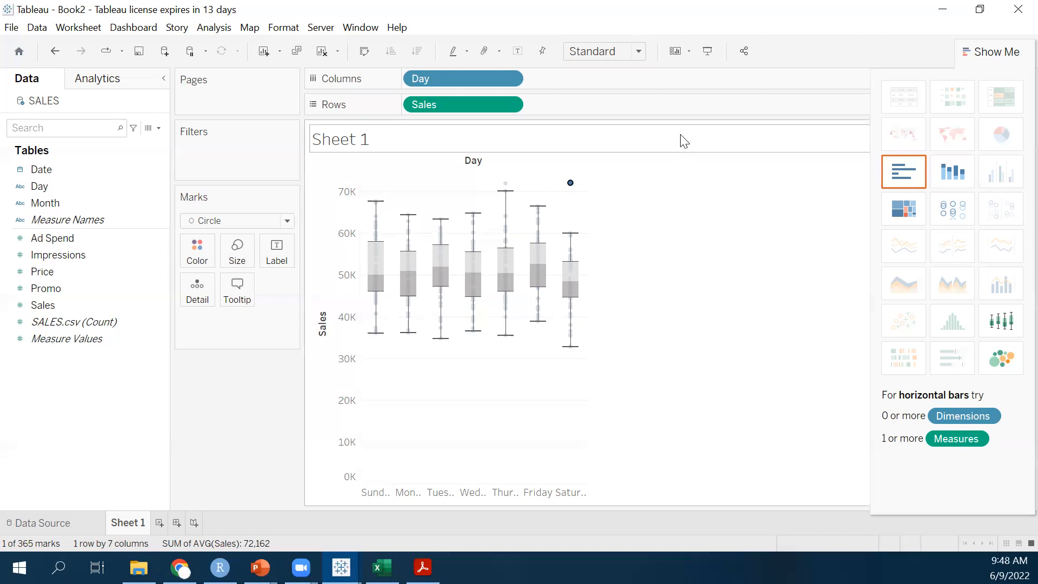
click(672, 218)
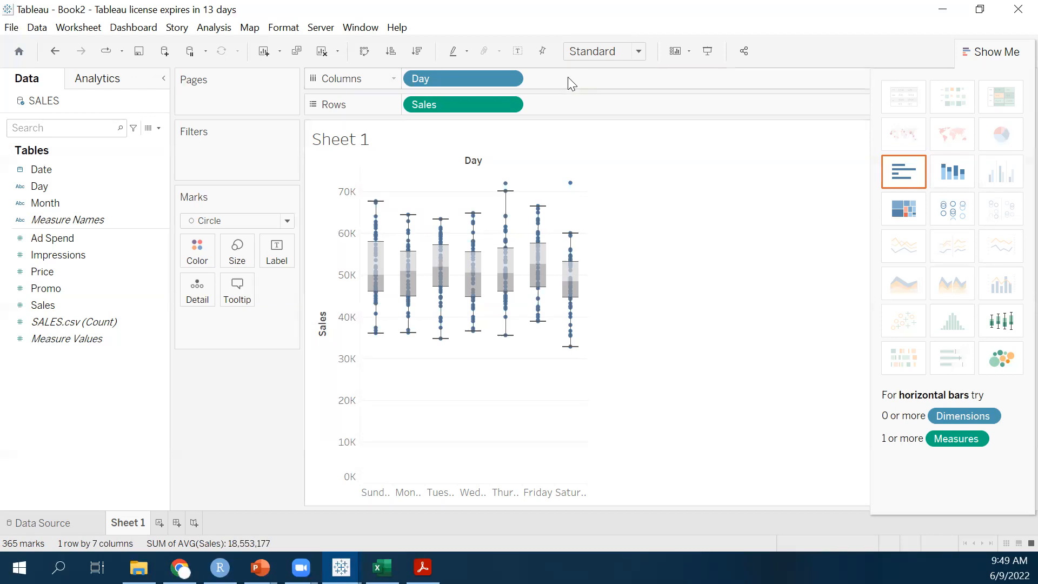
- Swap Sales and Day between Rows and Columns to compare horizontal box plots, and return Day to Columns and Sales to Rows
drag(494, 104, 607, 76)
drag(477, 71, 480, 100)
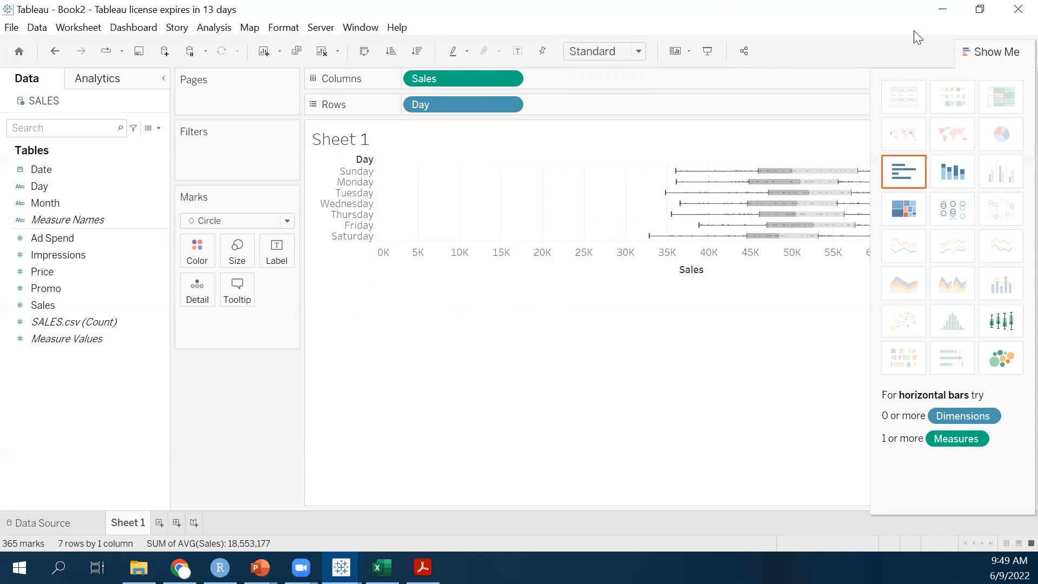
mouse_move(973, 52)
mouse_down()
mouse_move(751, 86)
mouse_move(660, 60)
mouse_move(499, 82)
mouse_move(939, 83)
mouse_move(729, 61)
mouse_move(972, 53)
mouse_up()
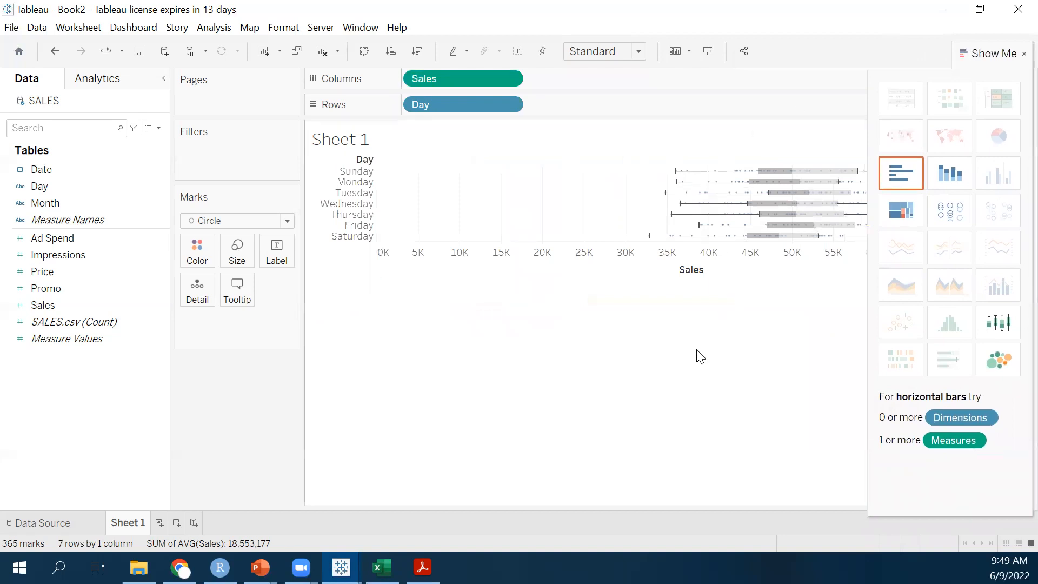
drag(465, 74, 605, 101)
drag(465, 104, 467, 79)
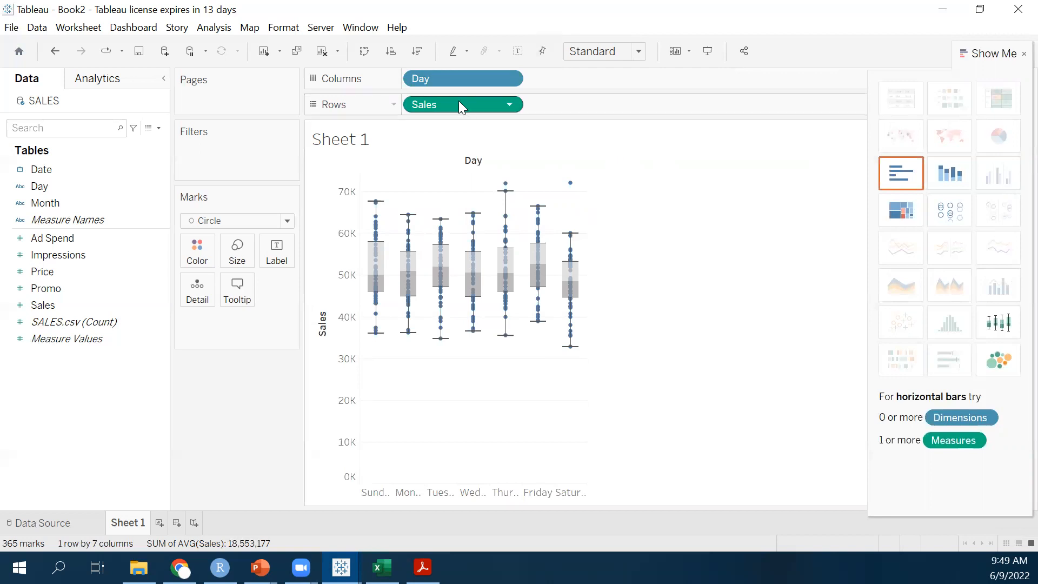
- Move Day onto Rows ahead of Sales and enlarge the cells of the stacked daily box plots
drag(468, 78, 600, 98)
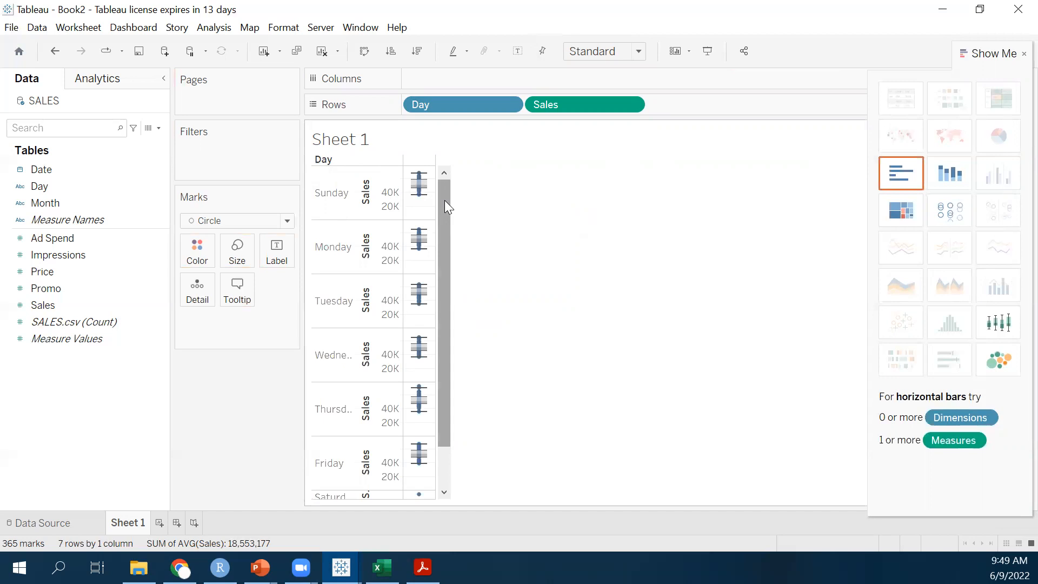
key(ctrl+shift+b)
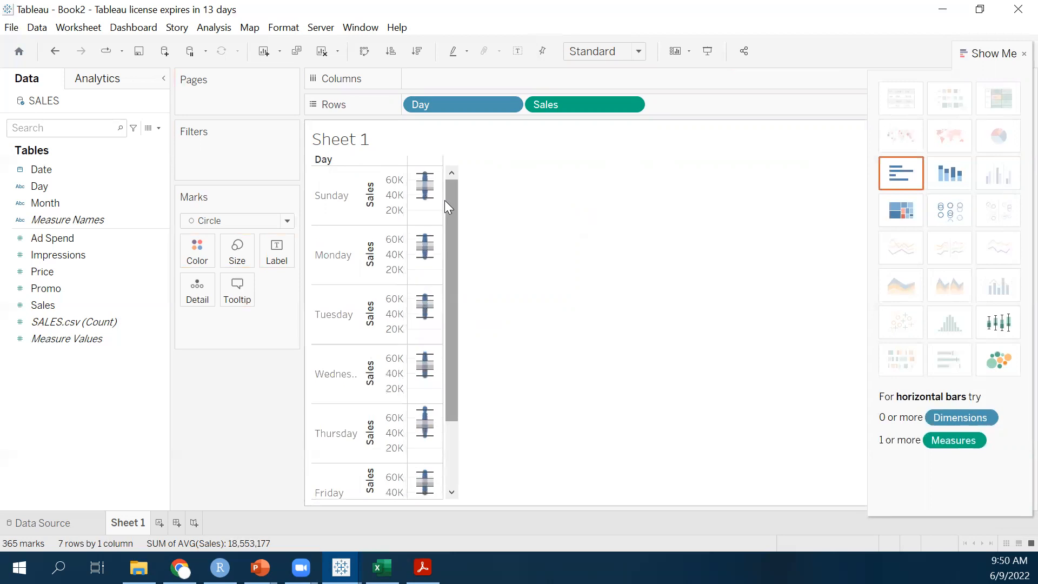
key(ctrl+shift+b)
key(ctrl+b)
key(ctrl+shift+b)
key(ctrl+shift+b)
key(ctrl+shift+b)
key(ctrl+shift+b)
key(ctrl+shift+b)
key(ctrl+shift+b)
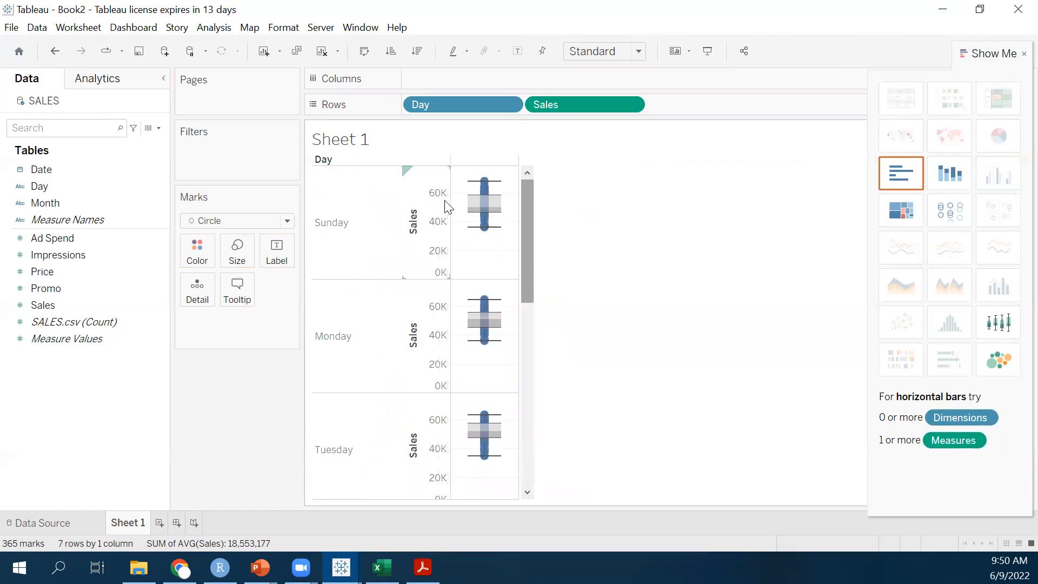
- Shrink the cells of the stacked box plots and move Day back to Columns
key(ctrl+b)
key(ctrl+b)
key(ctrl+b)
key(ctrl+b)
key(ctrl+b)
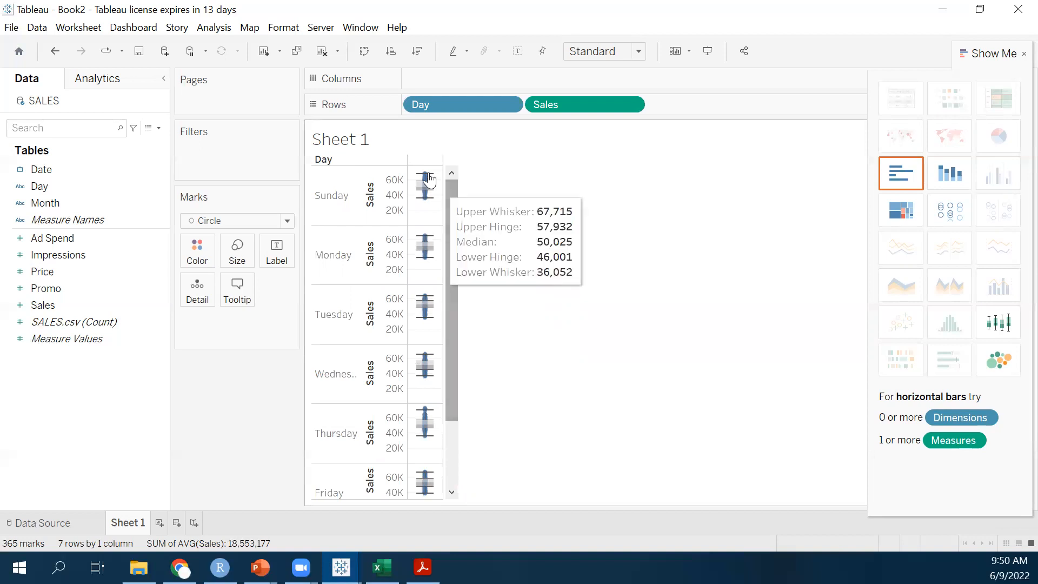
drag(441, 108, 457, 77)
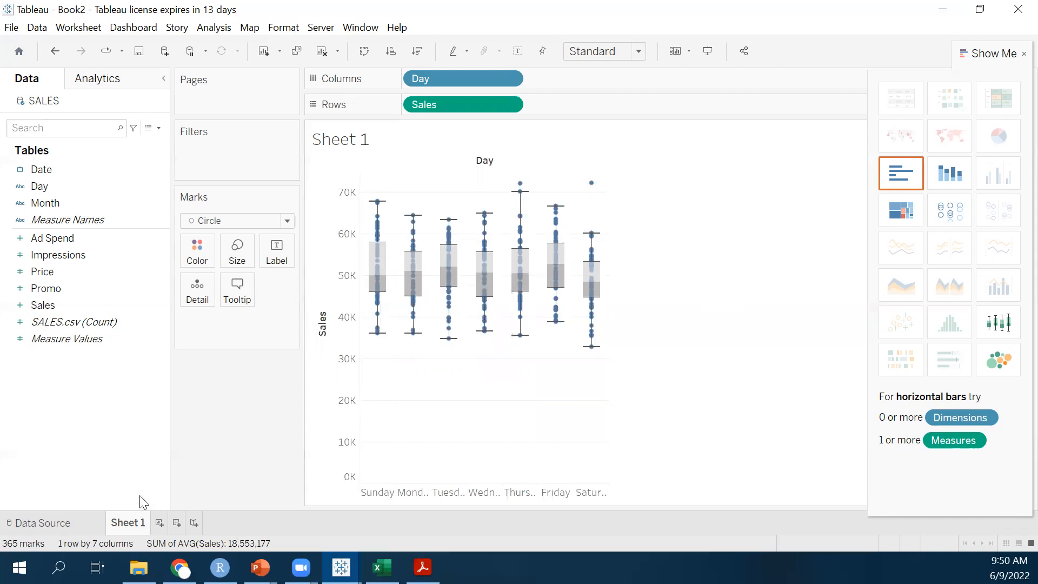
- Replace the worksheet title with "Boxplots of Sales by Day of Week"
mouse_move(136, 525)
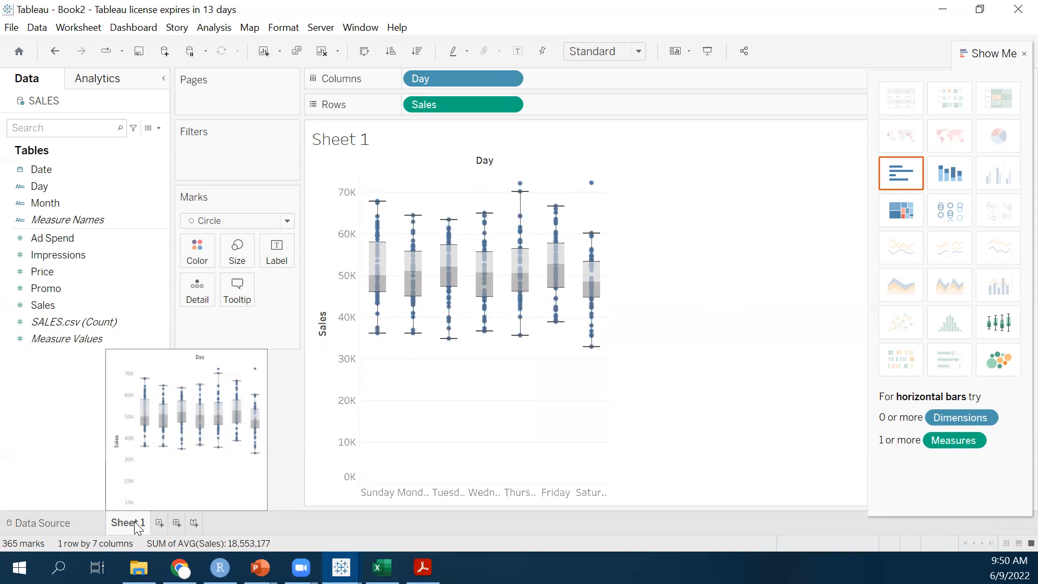
double_click(367, 141)
drag(438, 238, 347, 224)
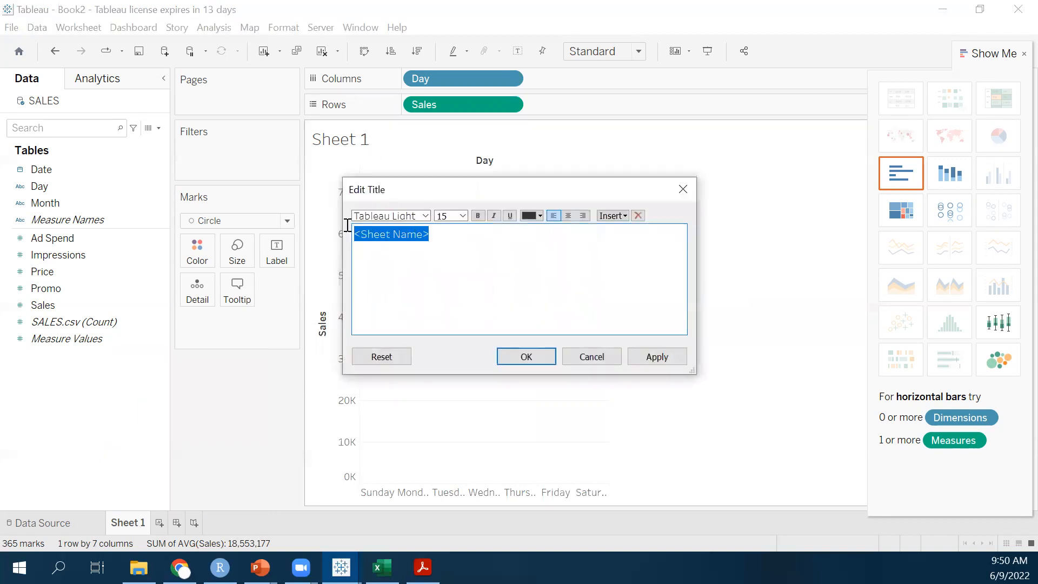
text(Boxplots of )
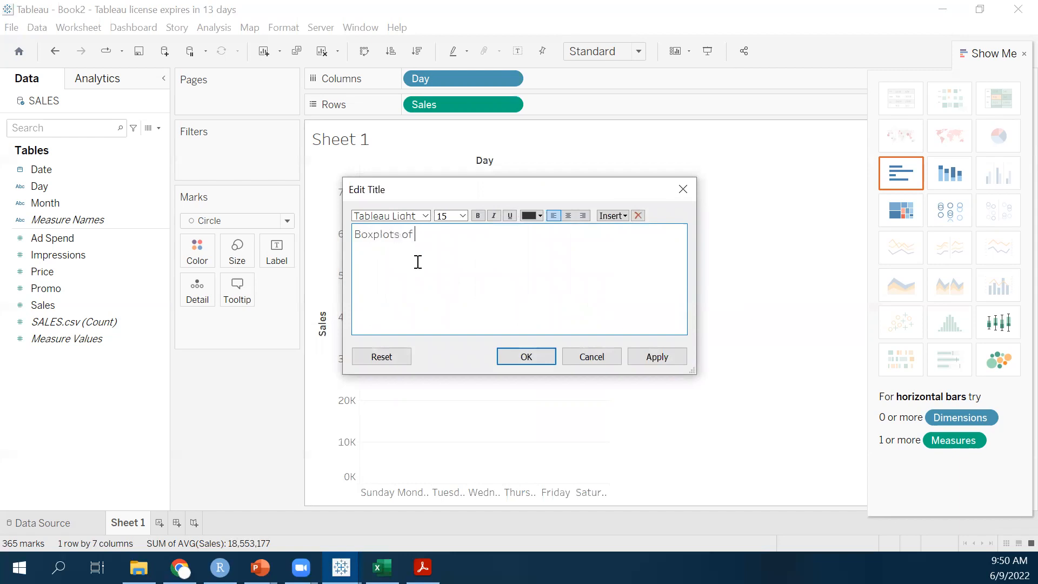
text(Sales by Day of Week)
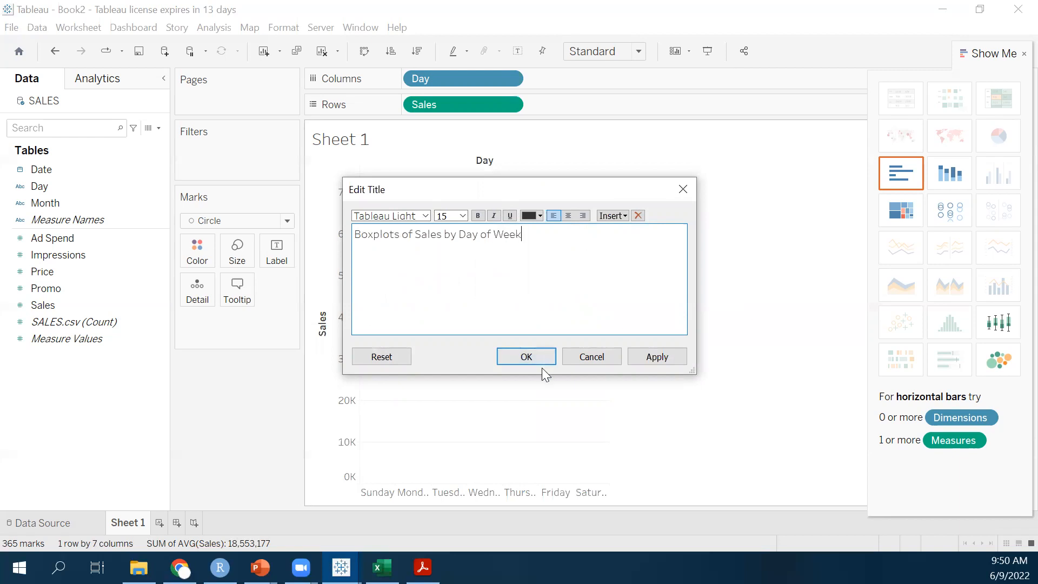
click(525, 357)
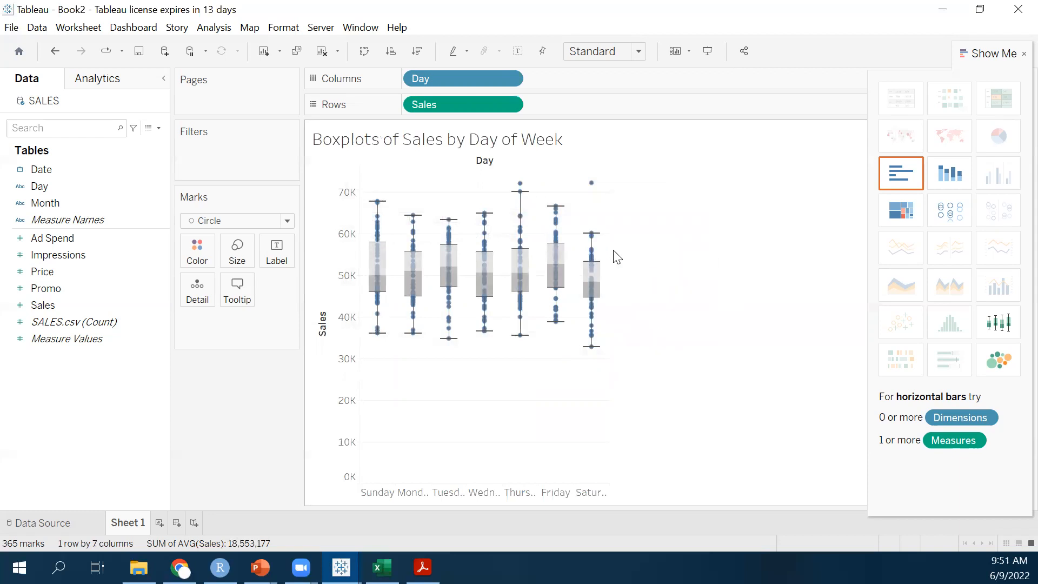
- Widen the box plot chart in three increments so the weekday labels show in full
key(ctrl+Right)
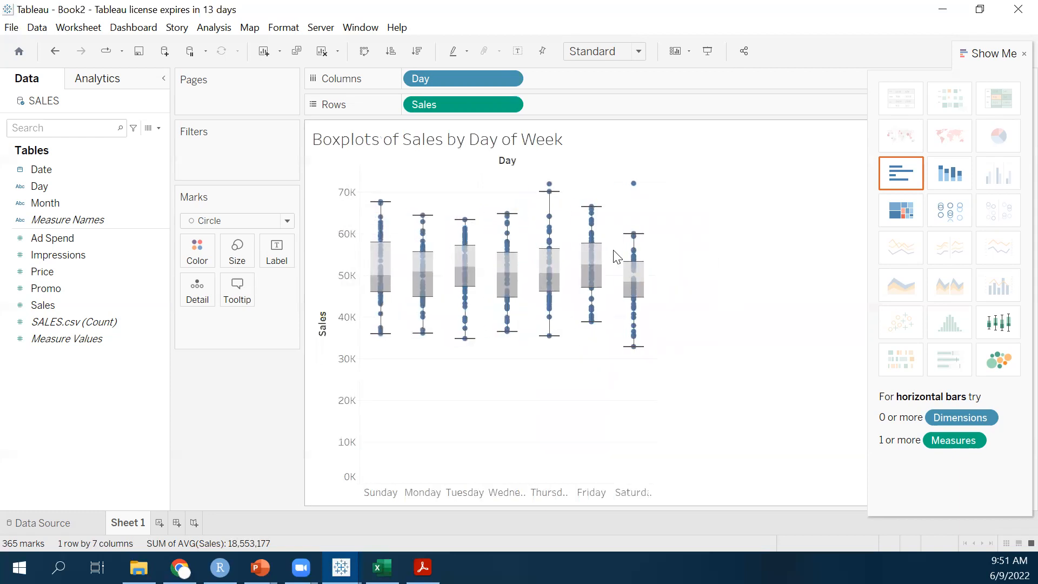
key(ctrl+Right)
key(ctrl+Right)
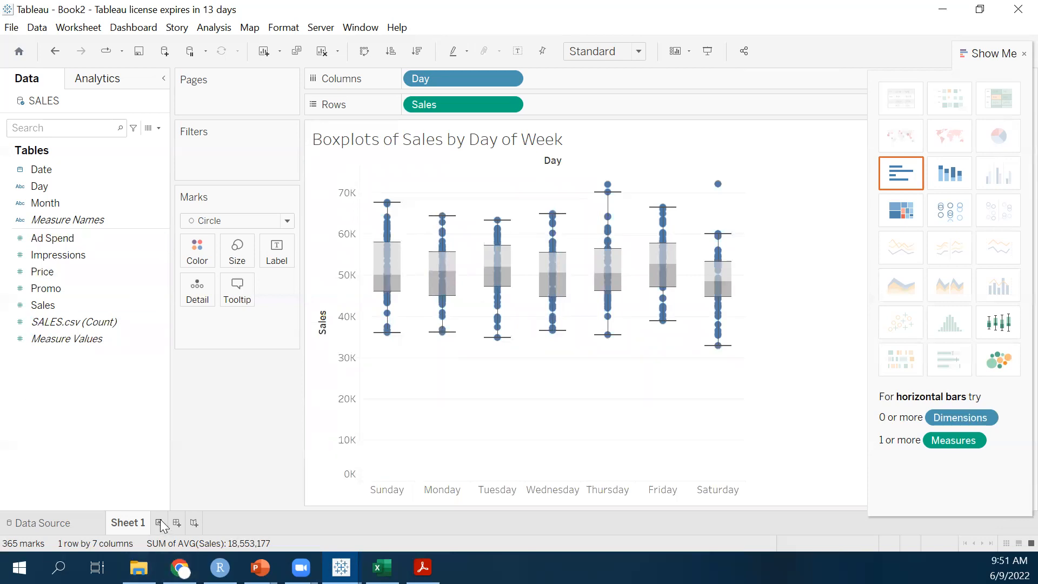
- Create a new worksheet and add the Sales measure to Columns
click(160, 524)
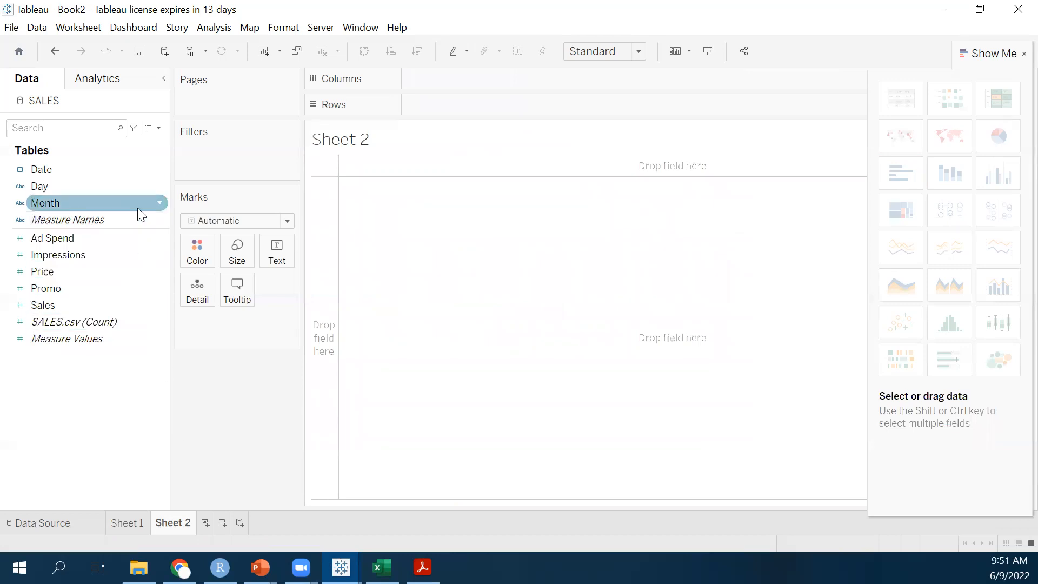
click(95, 304)
drag(96, 305, 488, 73)
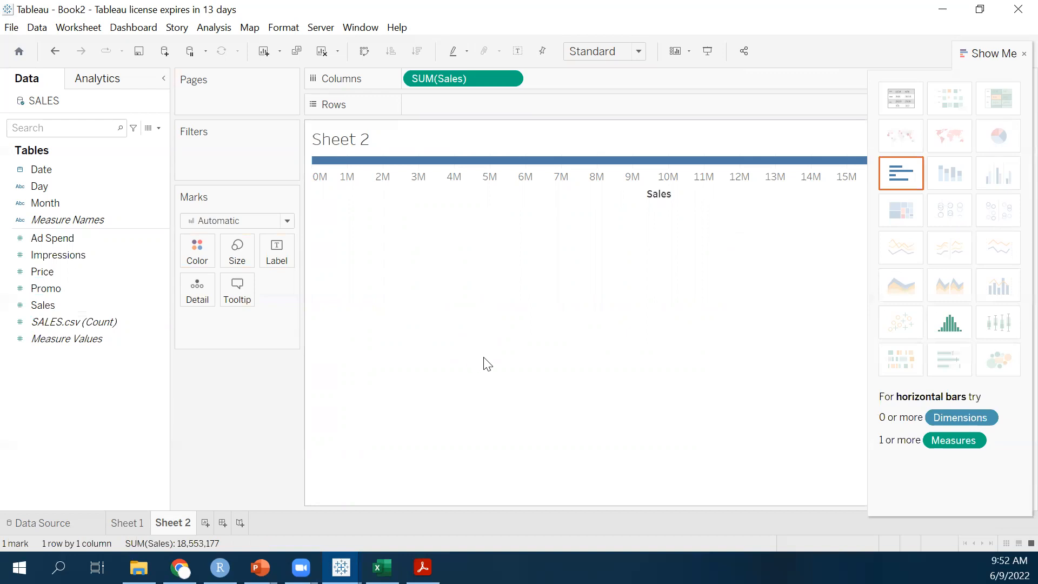
- Show the summed Sales as a text table, undo it to compare with the bar, and reapply the text table
click(900, 108)
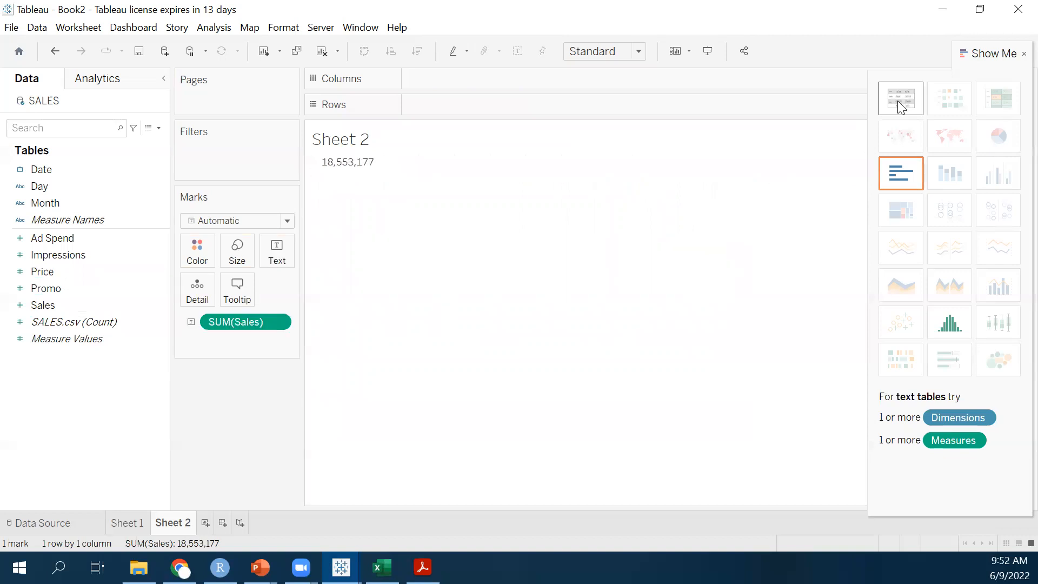
mouse_move(339, 170)
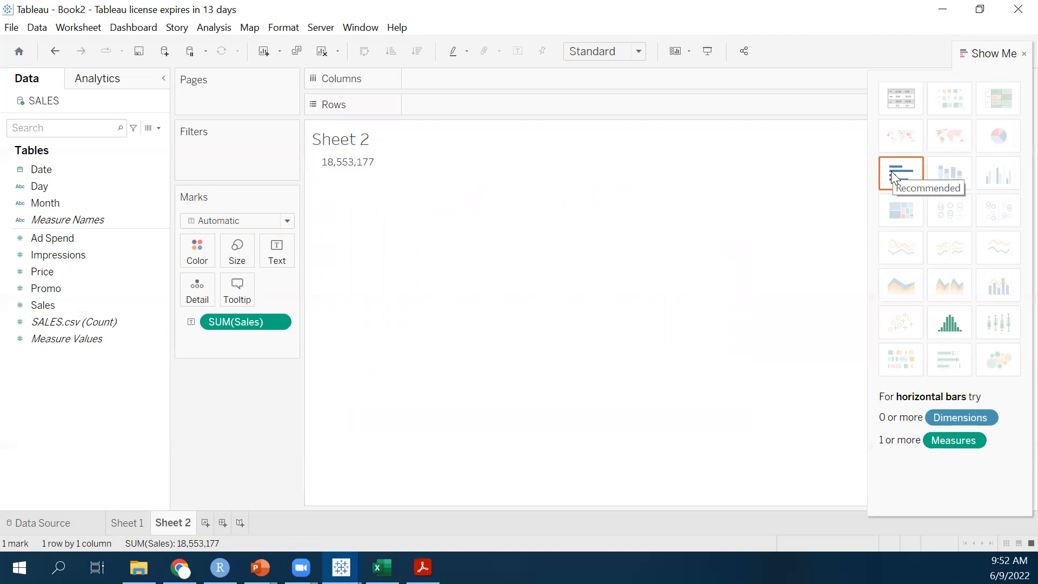
click(53, 50)
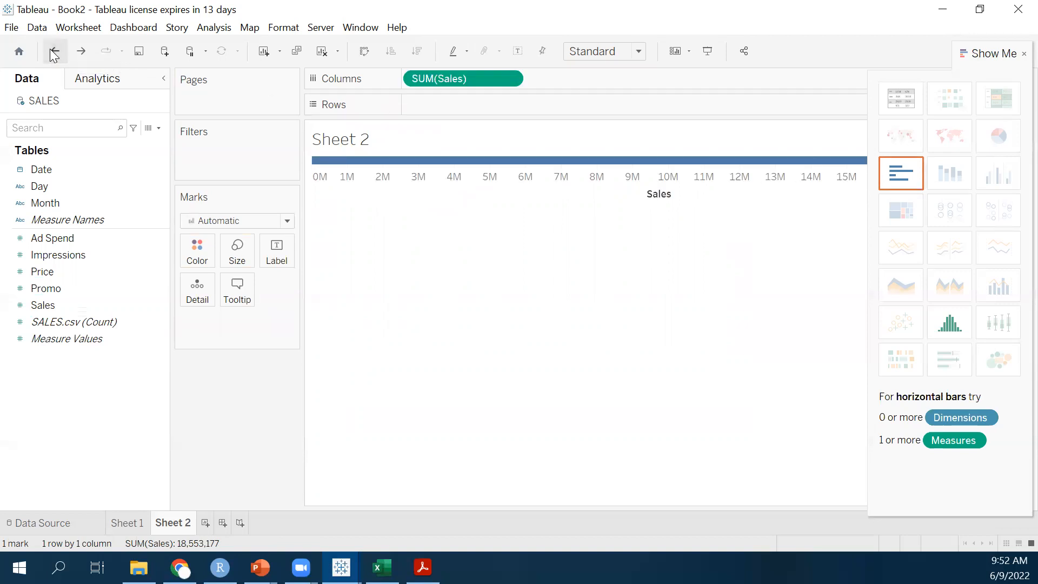
click(905, 105)
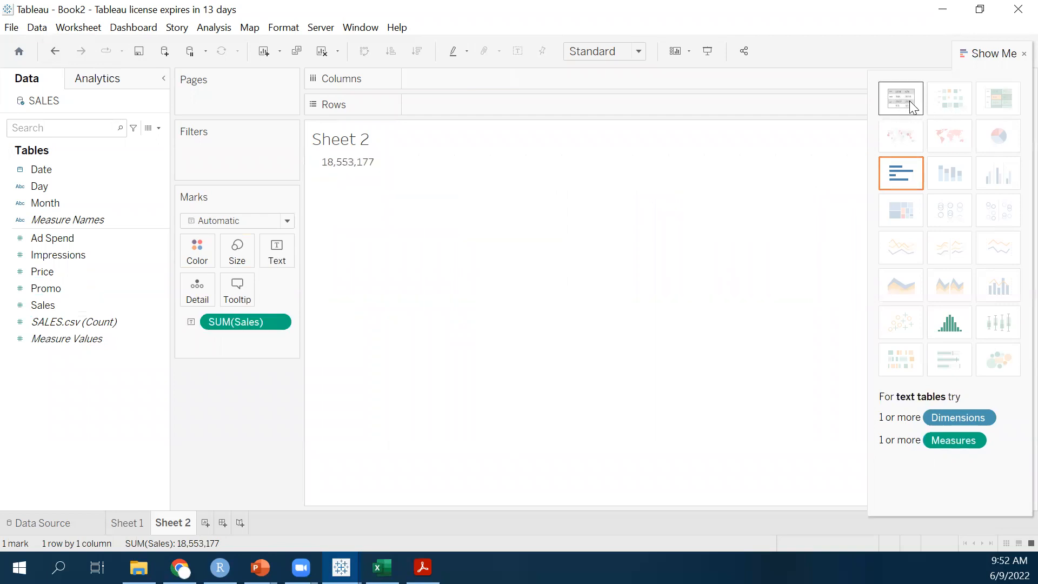
- Undo the text table and show the Sales measure as a histogram instead
click(53, 49)
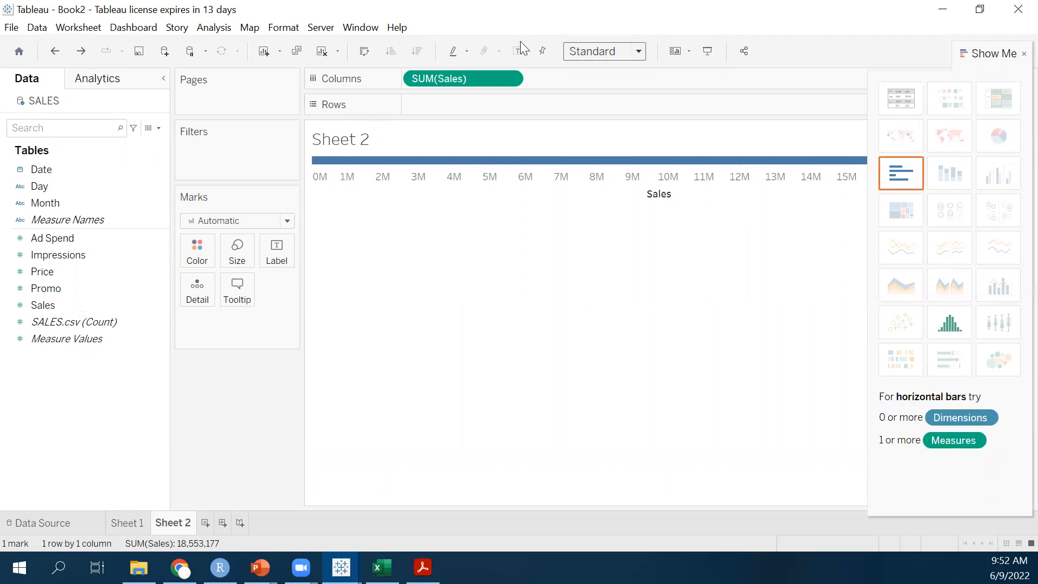
click(950, 324)
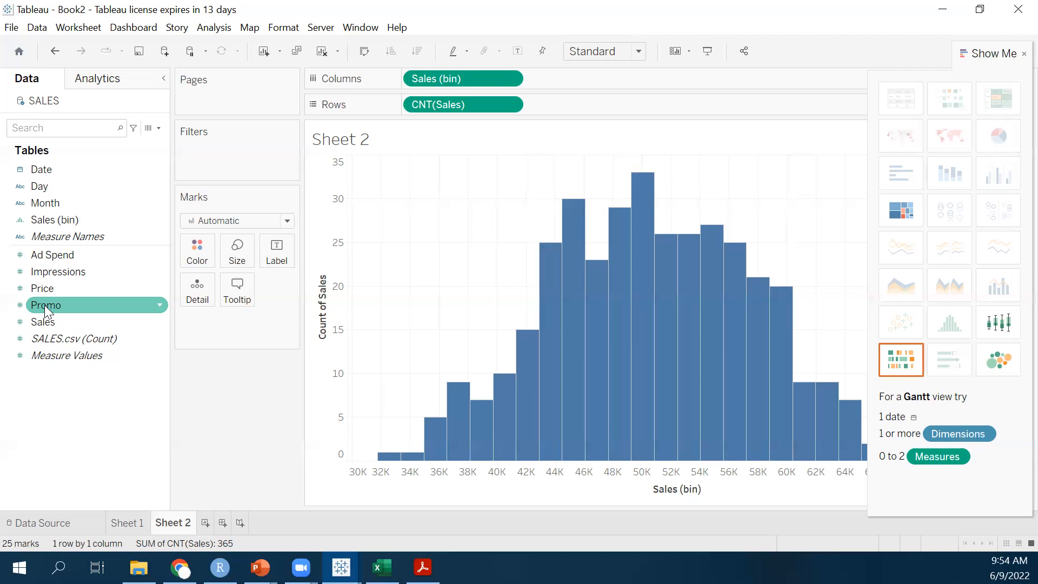
- Convert the Promo field from a measure to a dimension by moving it among the dimensions
right_click(45, 305)
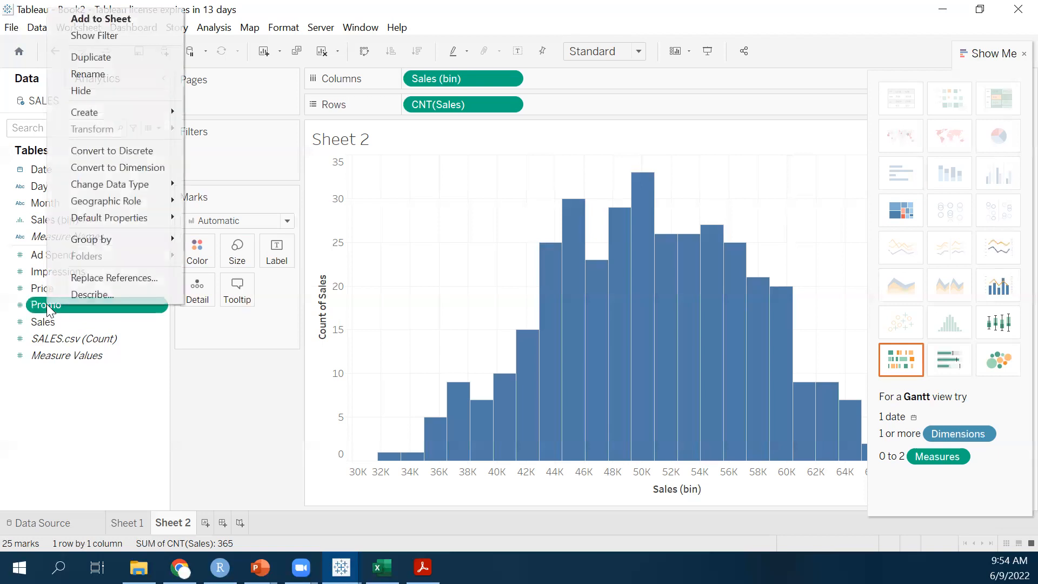
click(46, 304)
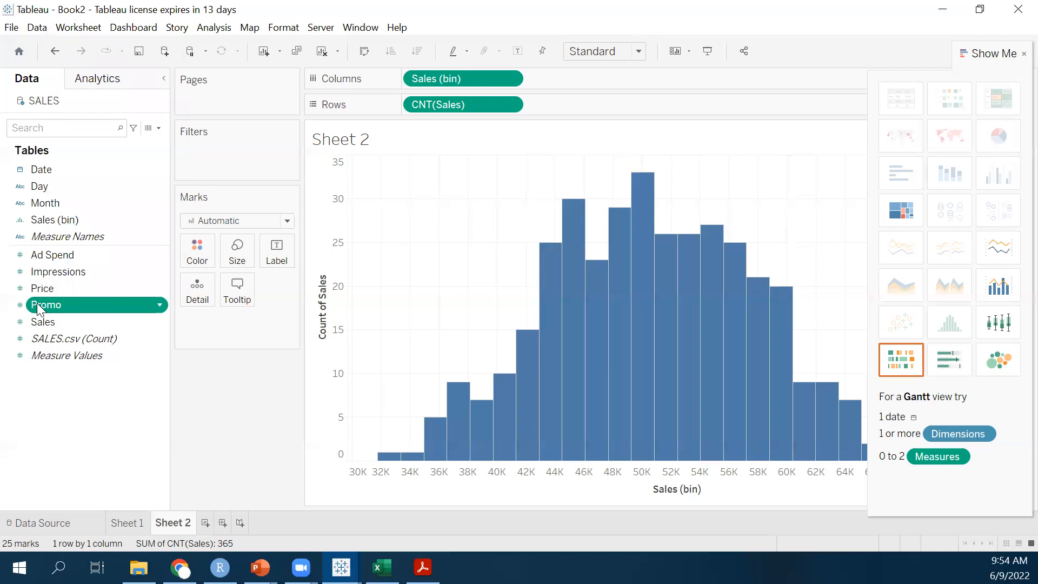
click(37, 304)
click(15, 307)
drag(70, 304, 60, 189)
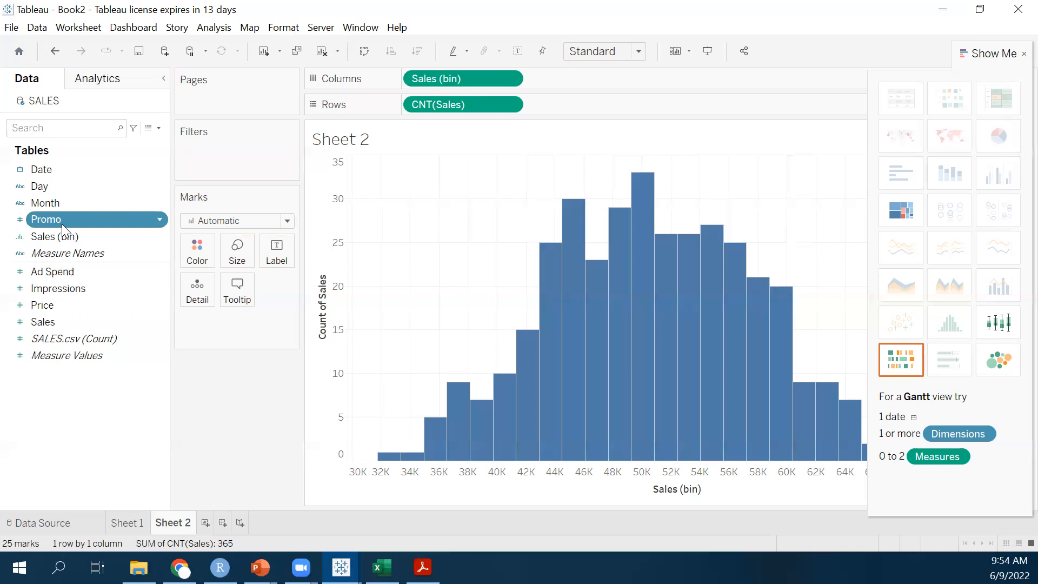
- Close the chart suggestions and color the Sales histogram by the Promo dimension
click(1015, 54)
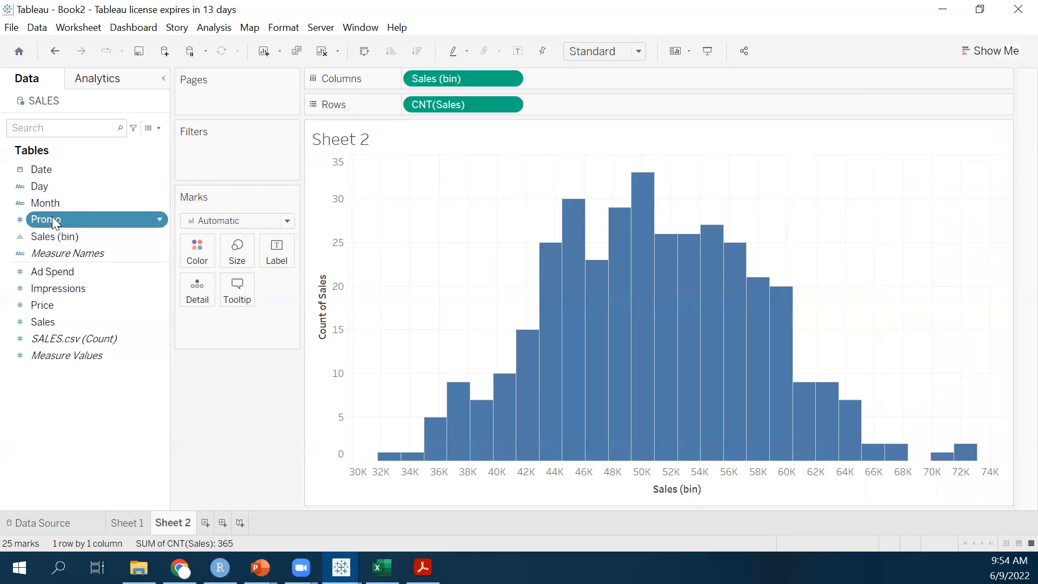
drag(52, 217, 201, 259)
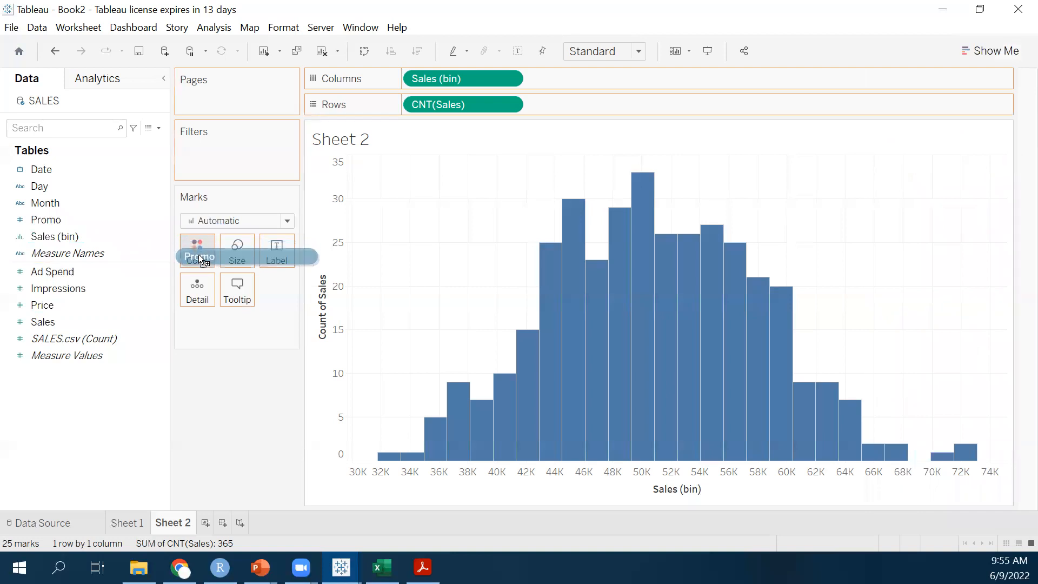
drag(202, 259, 200, 260)
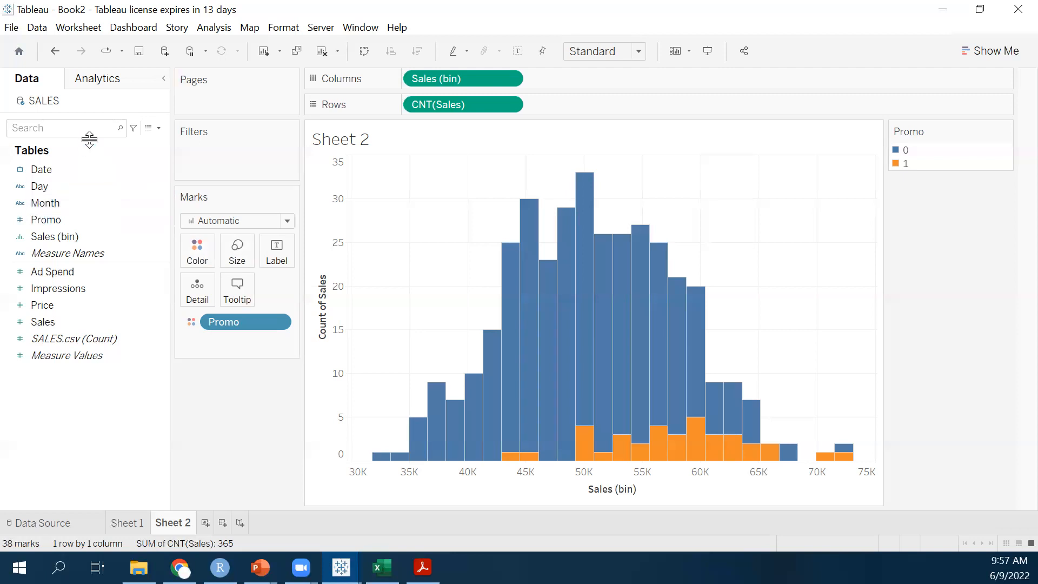
- Replace the worksheet title with "Histogram of Sales by Promo Variable"
double_click(379, 141)
text(Histogram of Sale)
text(s )
text(by Promo Variabl)
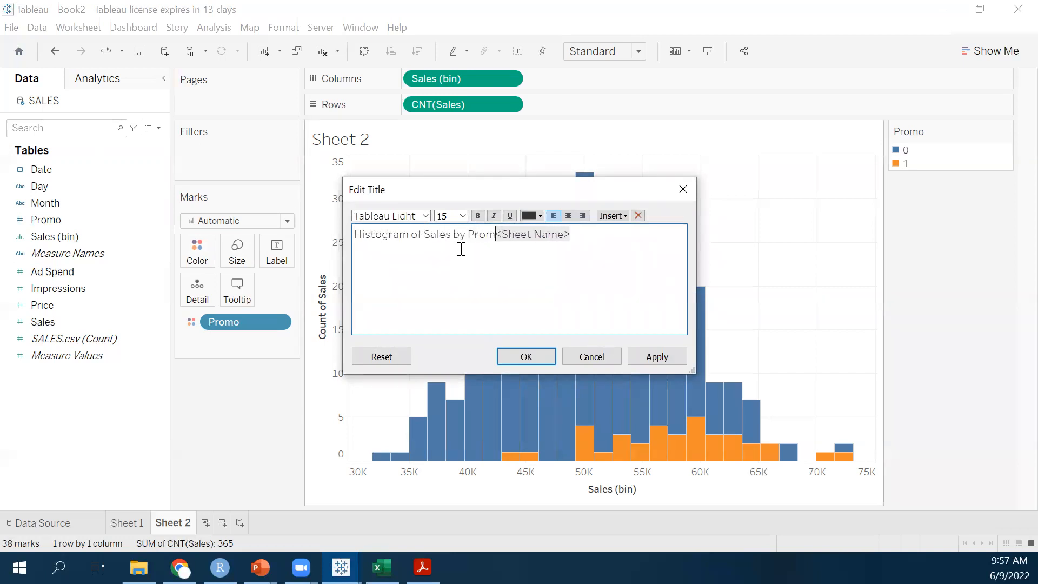
text(e)
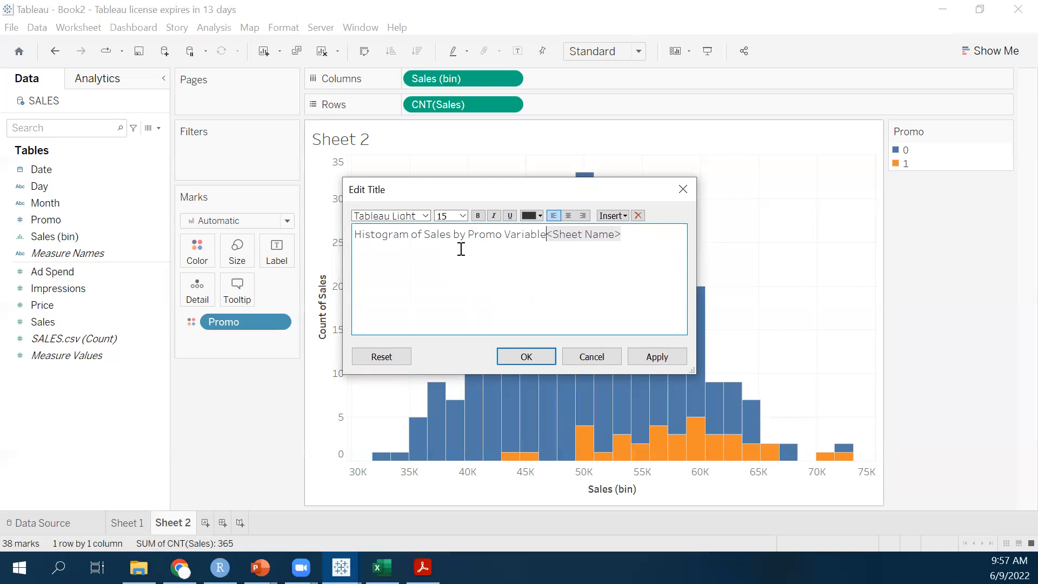
drag(638, 234, 547, 233)
key(BackSpace)
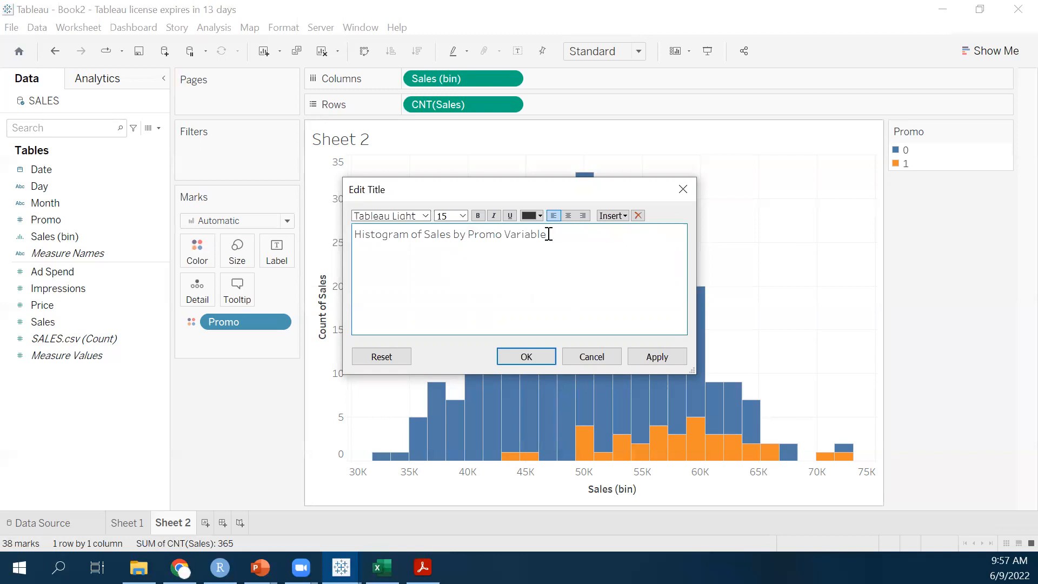
click(526, 357)
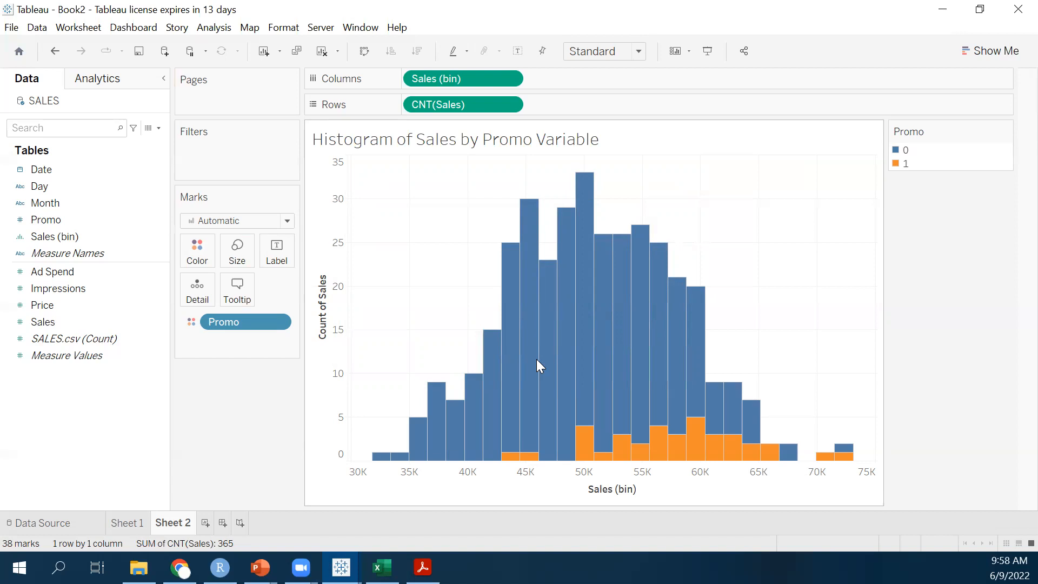
- Add a third worksheet to the workbook
click(204, 524)
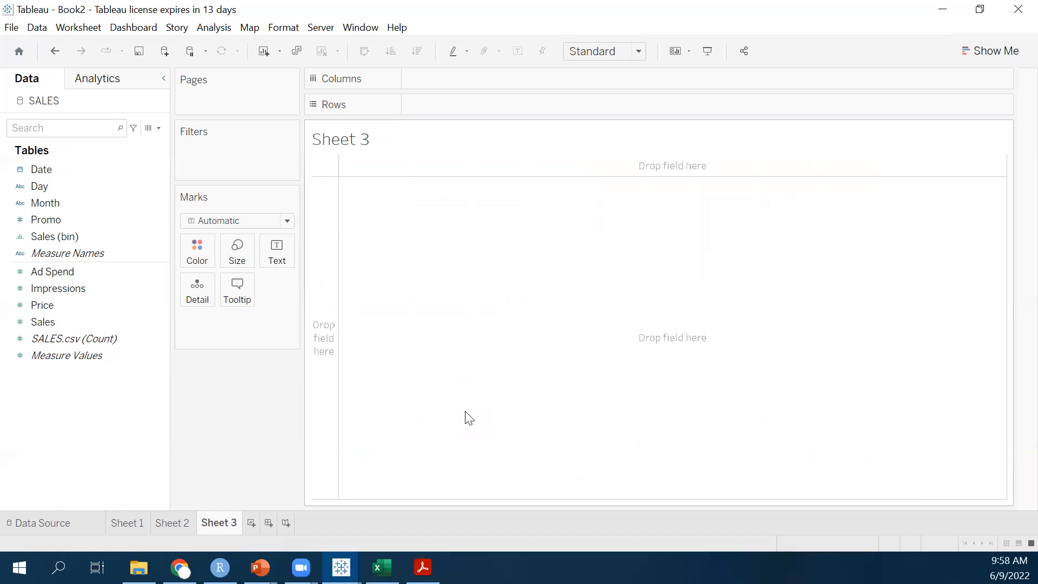
- Try showing the Sheet 1 box plots as horizontal bars of Sales by day, and undo the change
click(138, 524)
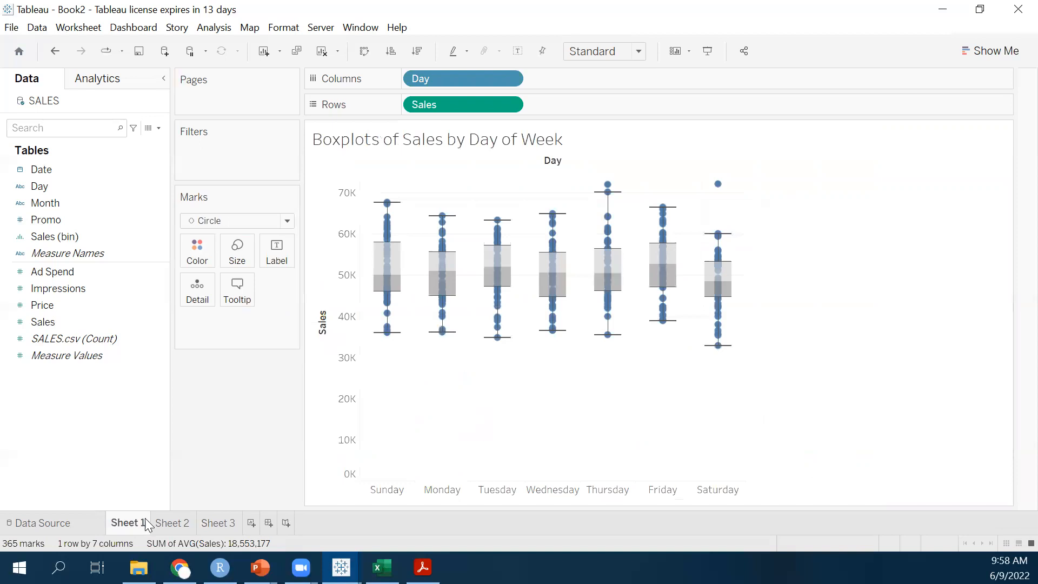
click(994, 54)
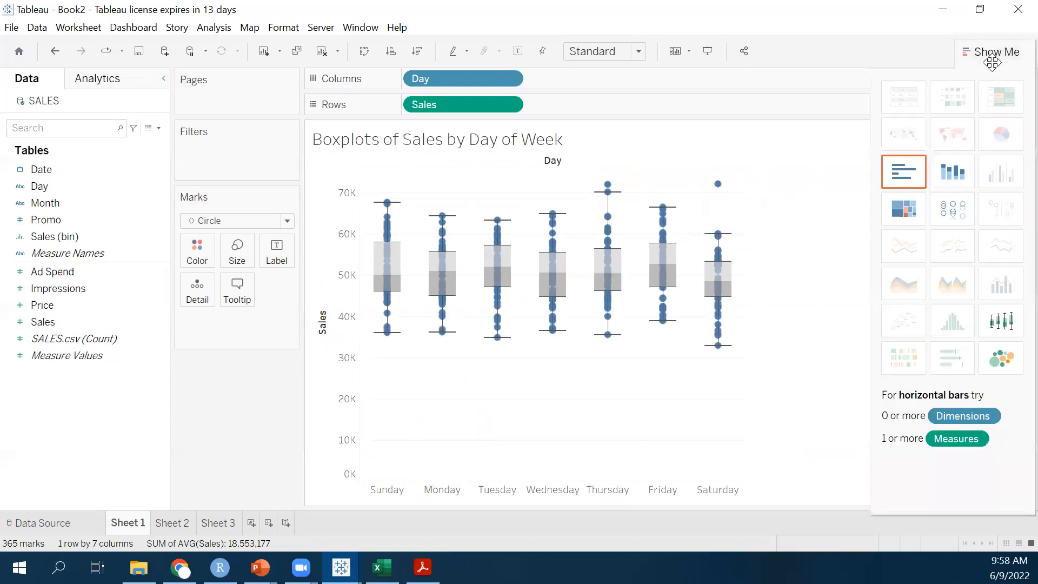
click(910, 172)
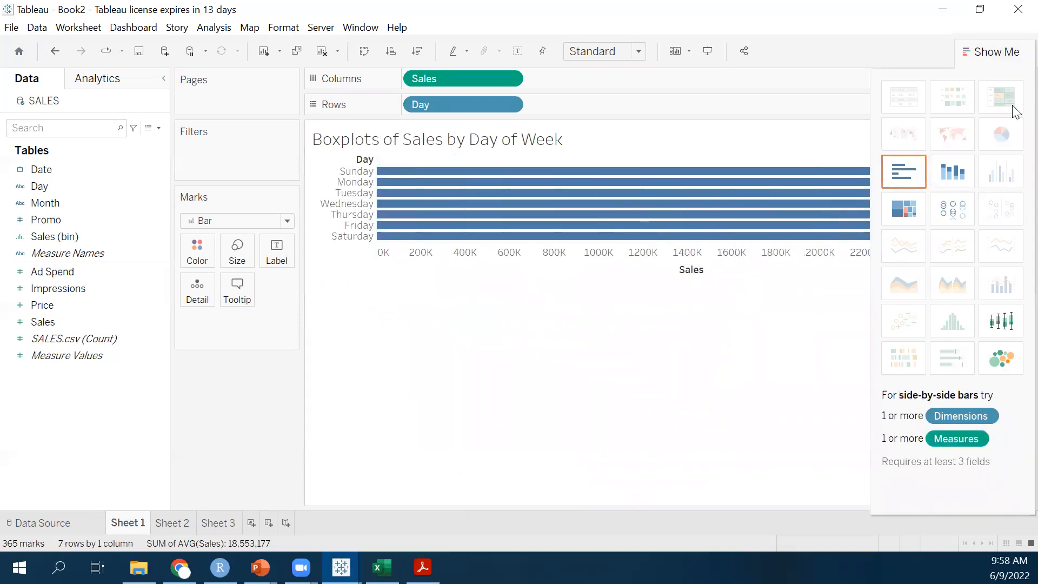
click(1002, 53)
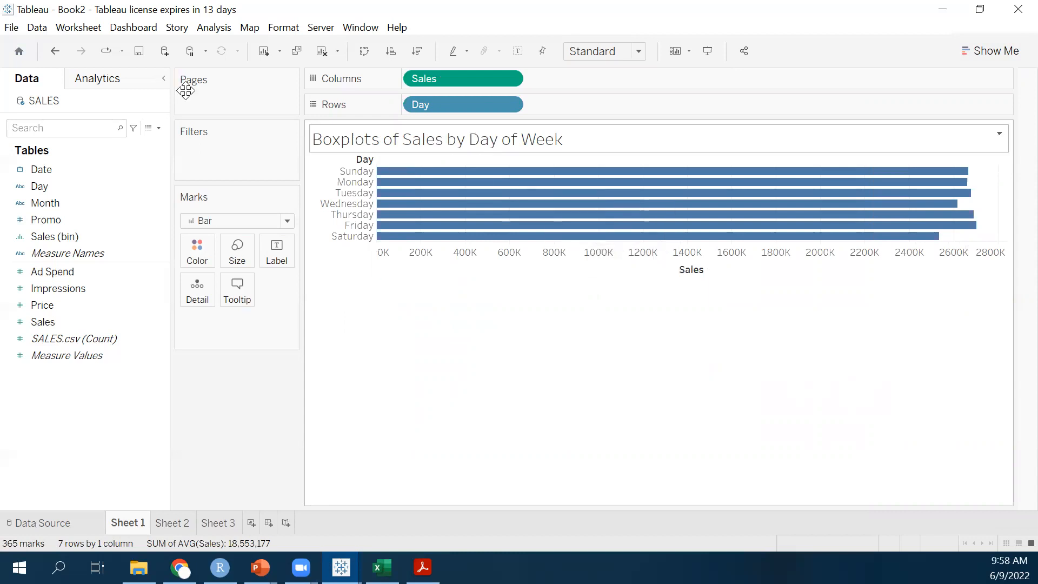
click(55, 51)
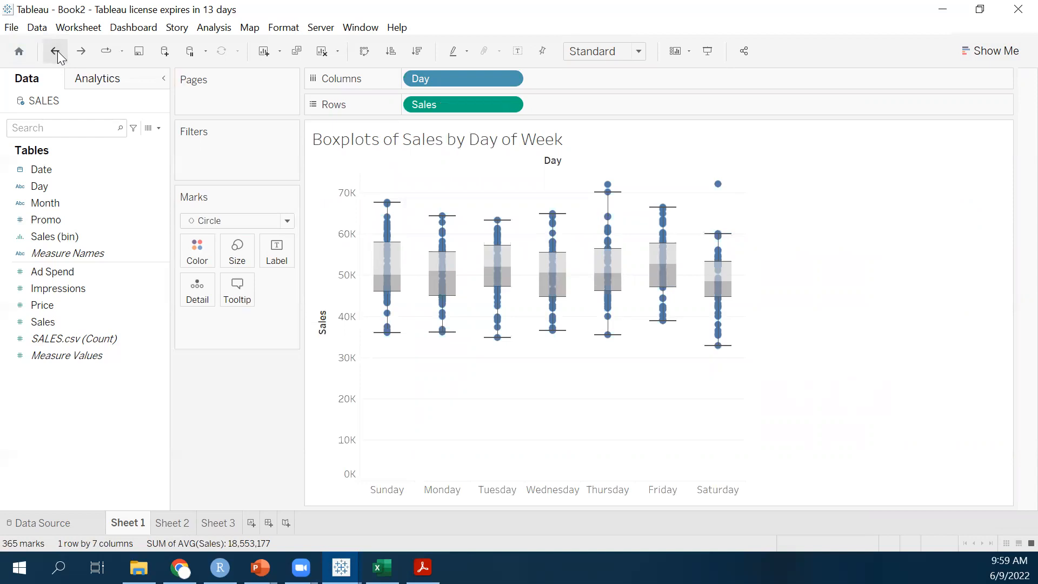
- Try showing the Sheet 1 Sales by day as packed bubbles, and undo the change
click(998, 53)
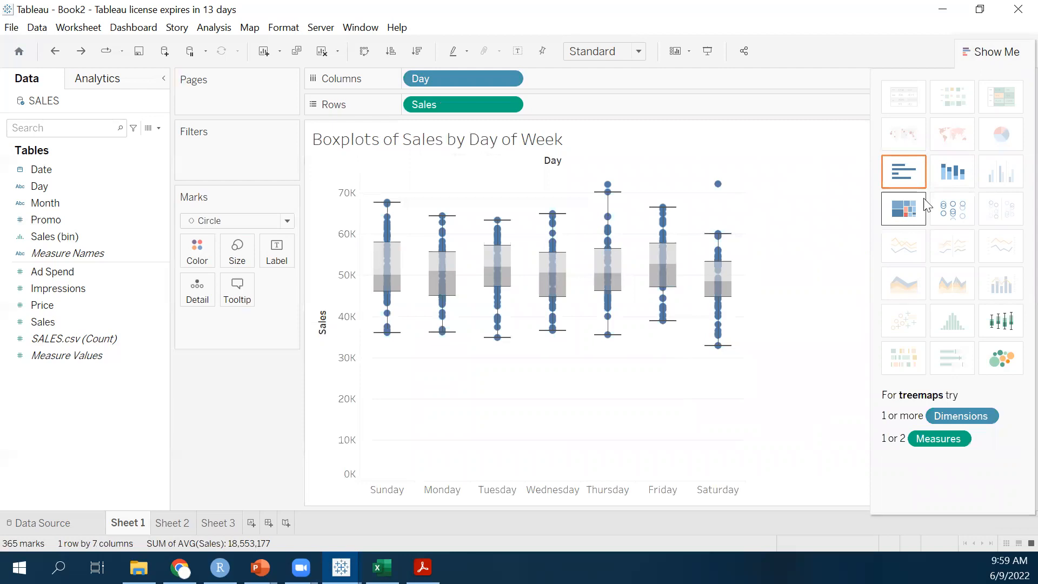
click(1004, 359)
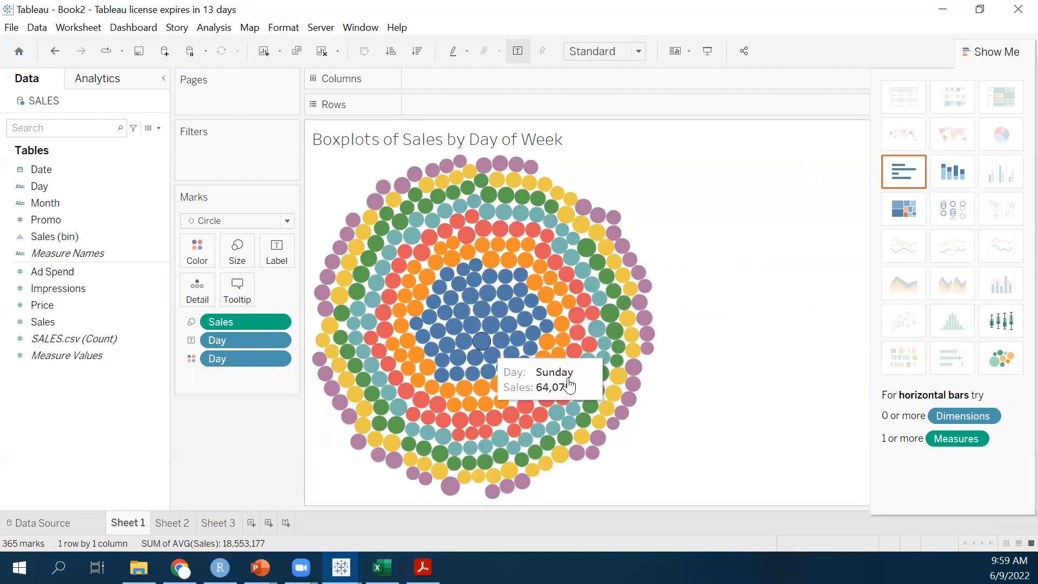
click(973, 57)
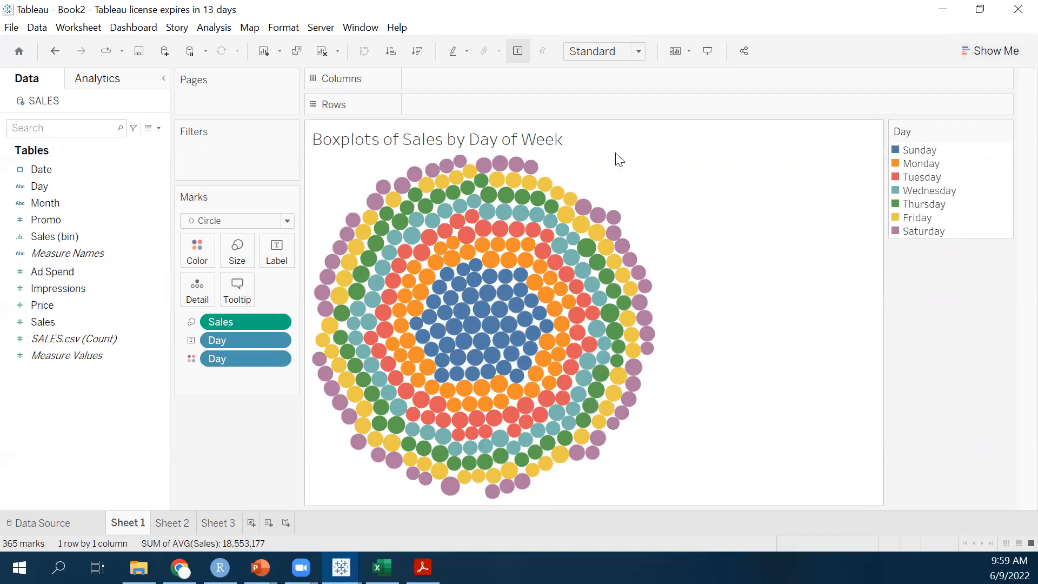
click(53, 52)
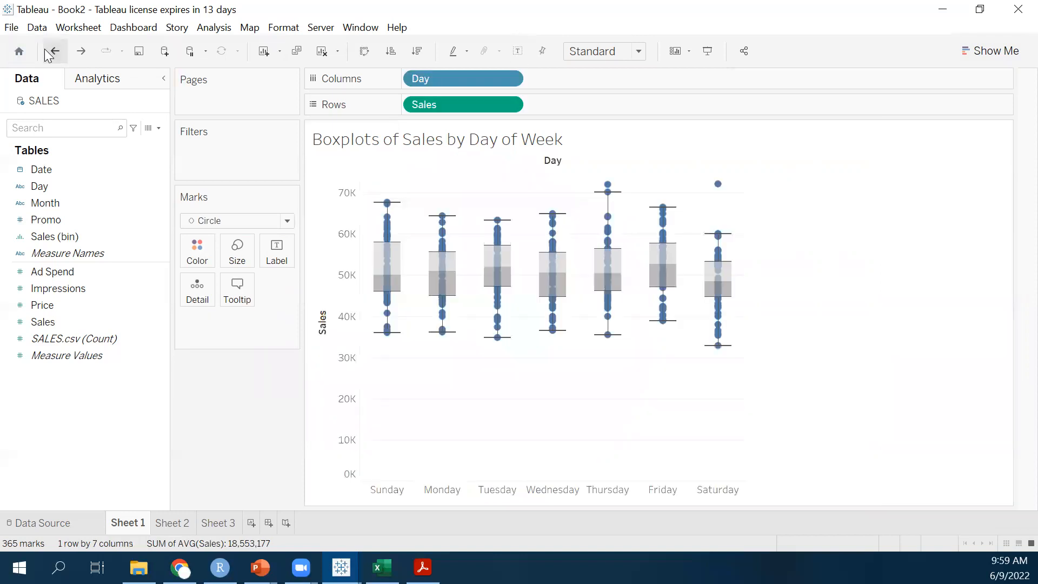
- On Sheet 3, build a horizontal bar chart with summed Sales in Columns and Promo in Rows
click(1013, 53)
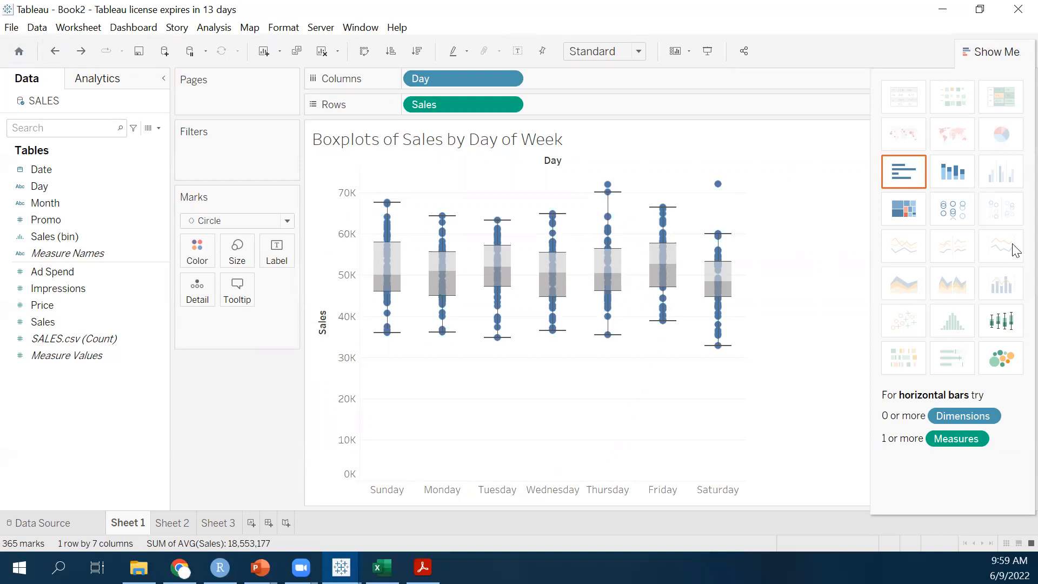
click(211, 524)
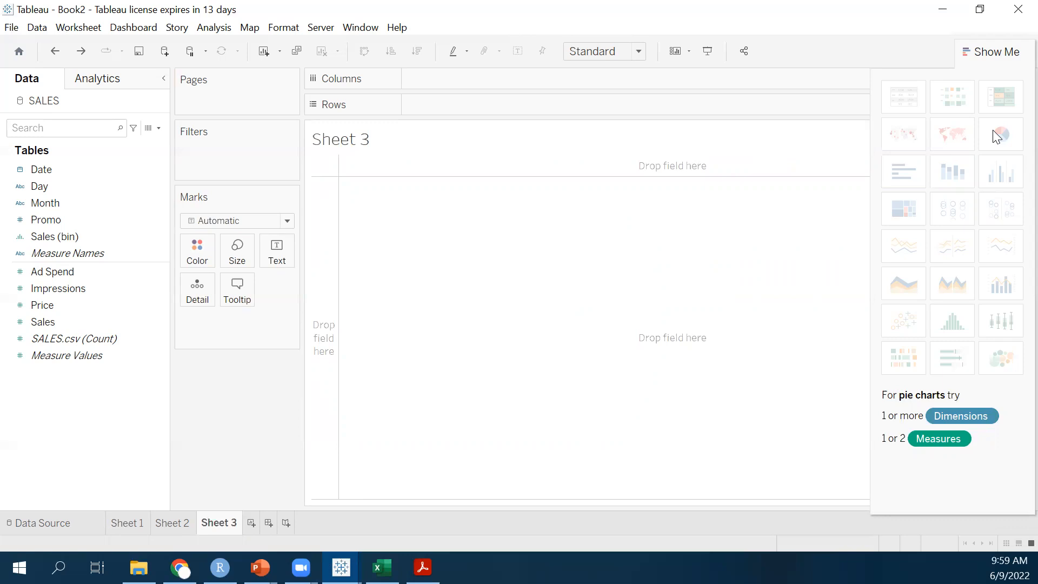
click(47, 324)
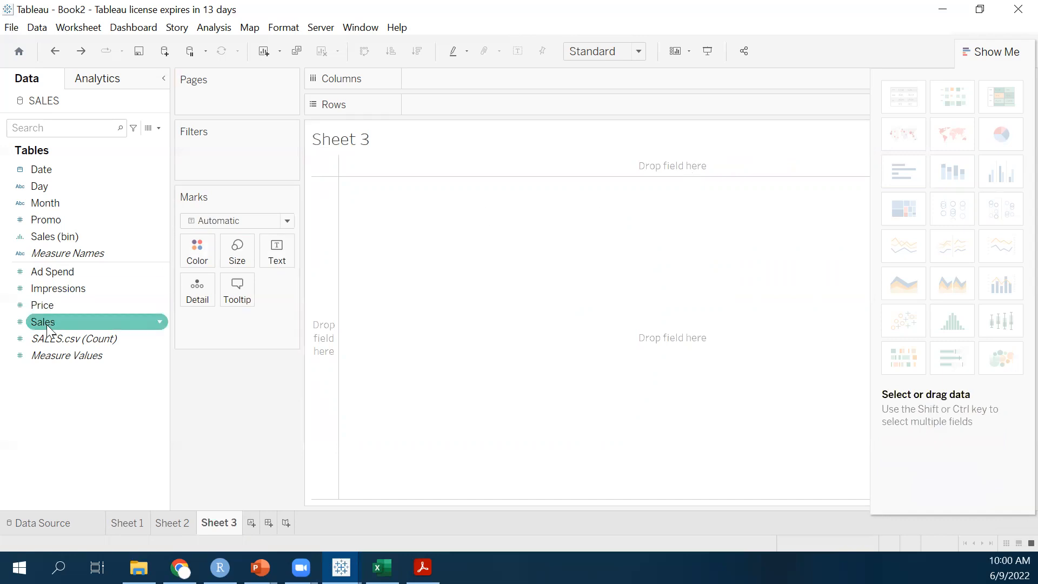
drag(41, 326, 470, 78)
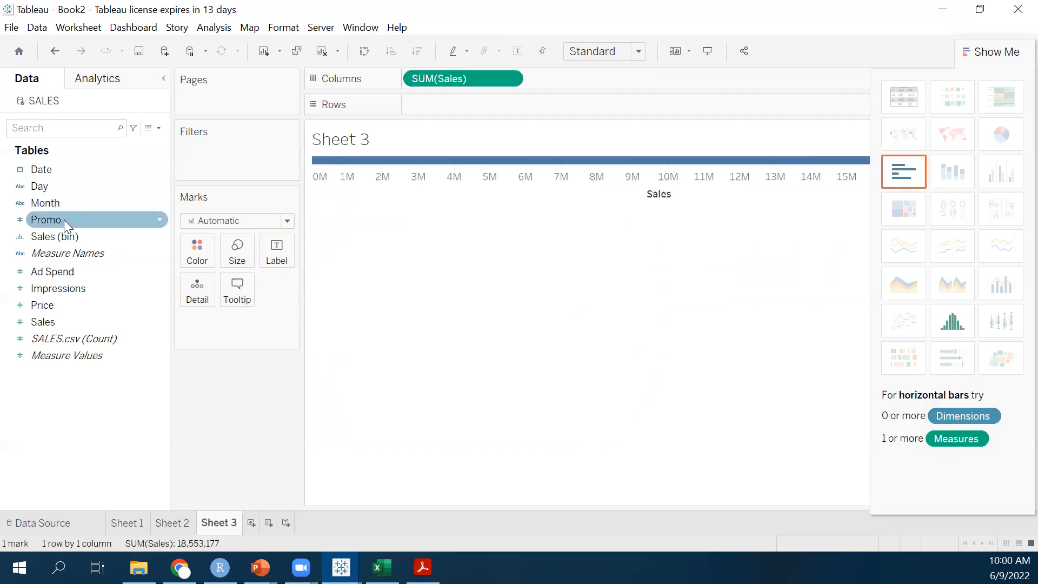
drag(64, 220, 433, 115)
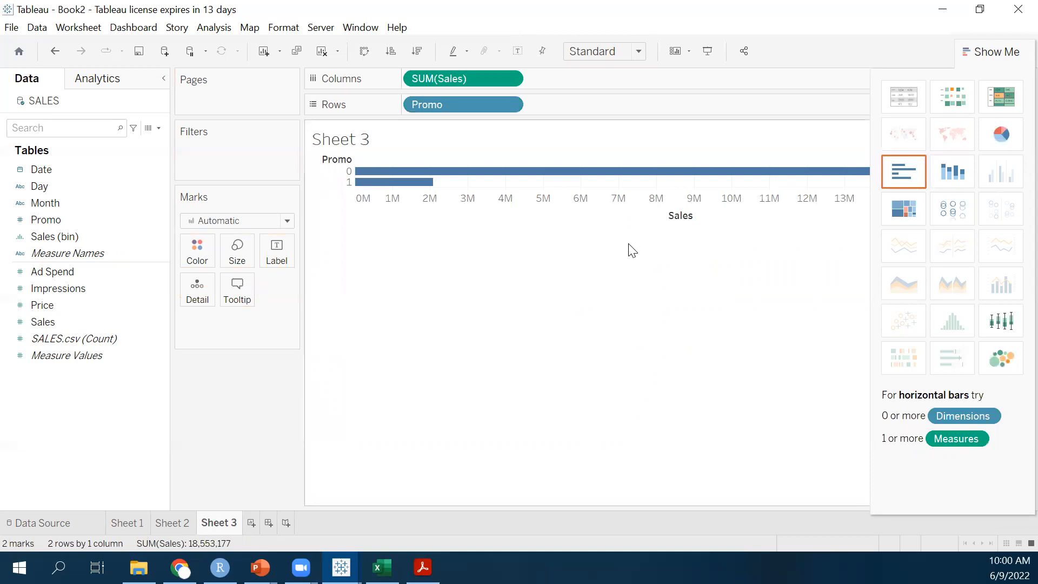
click(1020, 53)
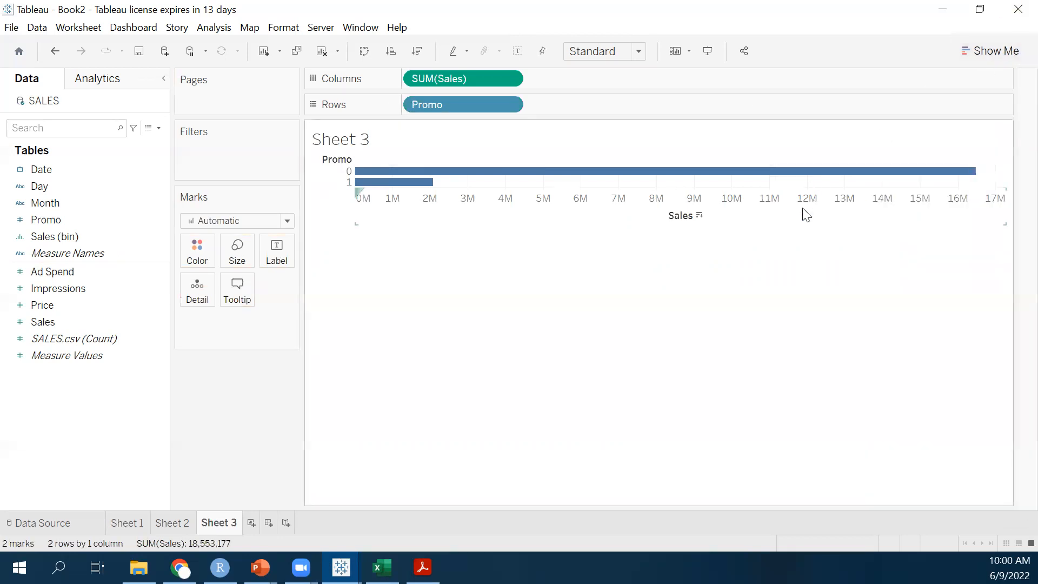
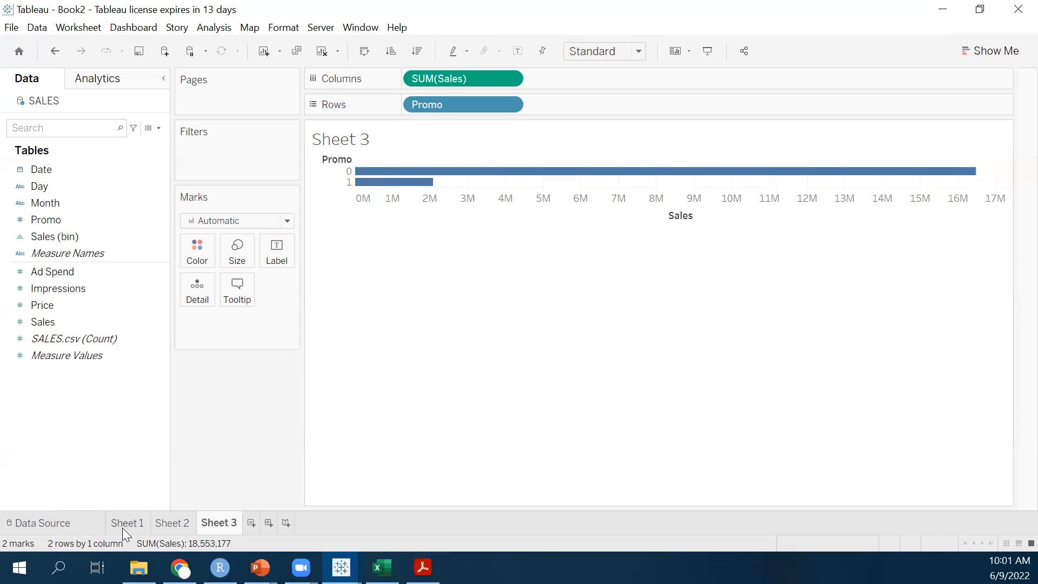
- Check the promo histogram on Sheet 2, and set the Sales aggregation on Sheet 3 to Average
click(164, 523)
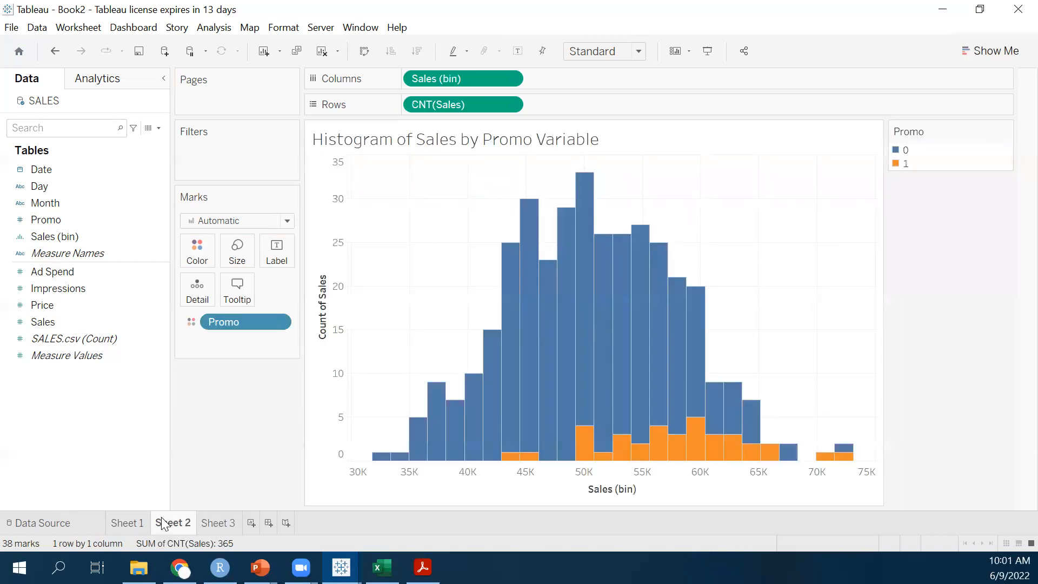
click(234, 521)
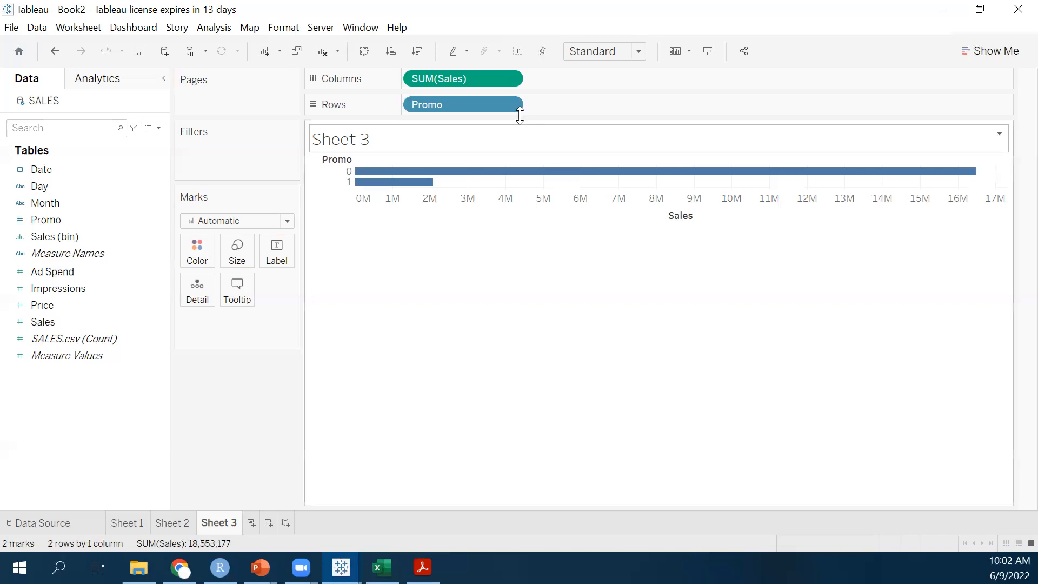
click(509, 79)
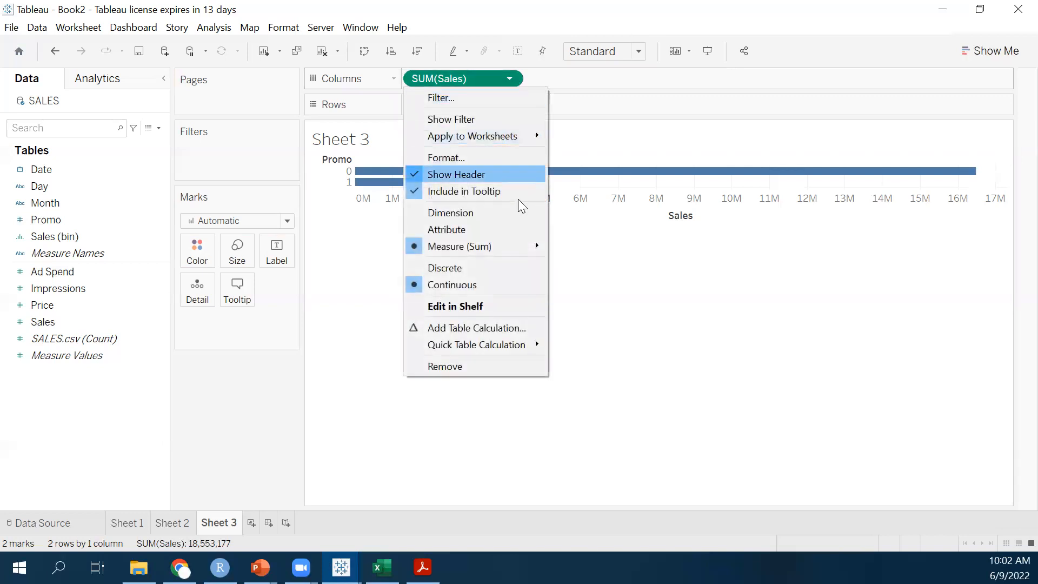
mouse_move(528, 248)
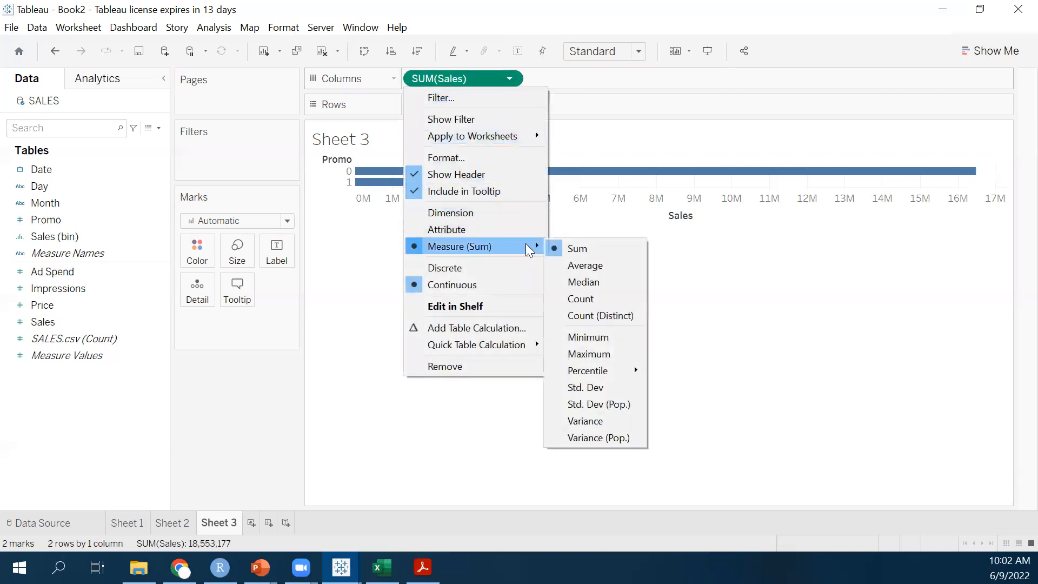
click(576, 264)
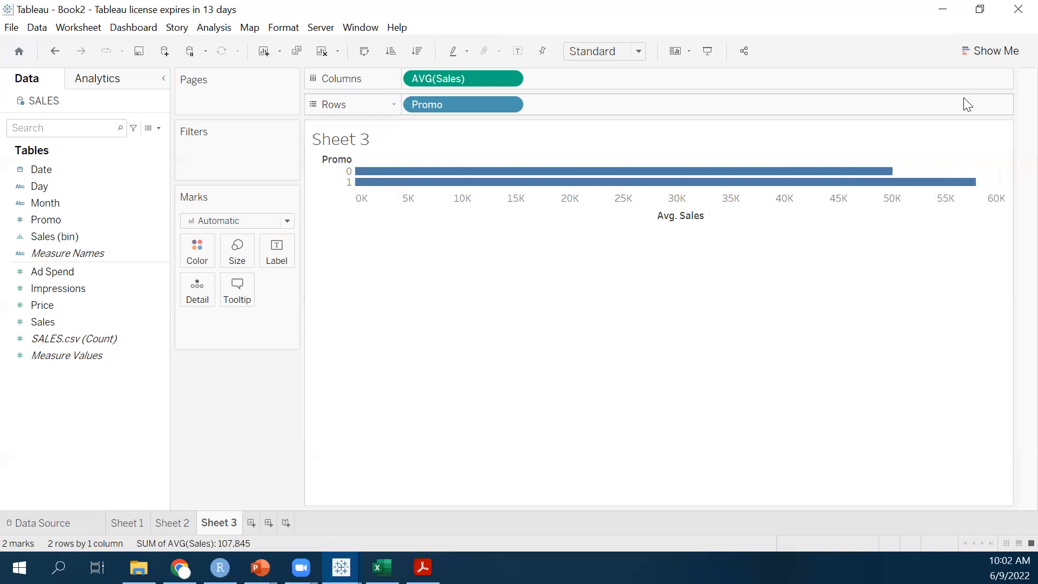
- Undo and redo the Average aggregation on Sheet 3 to compare the Promo bars, ending on summed Sales
click(999, 50)
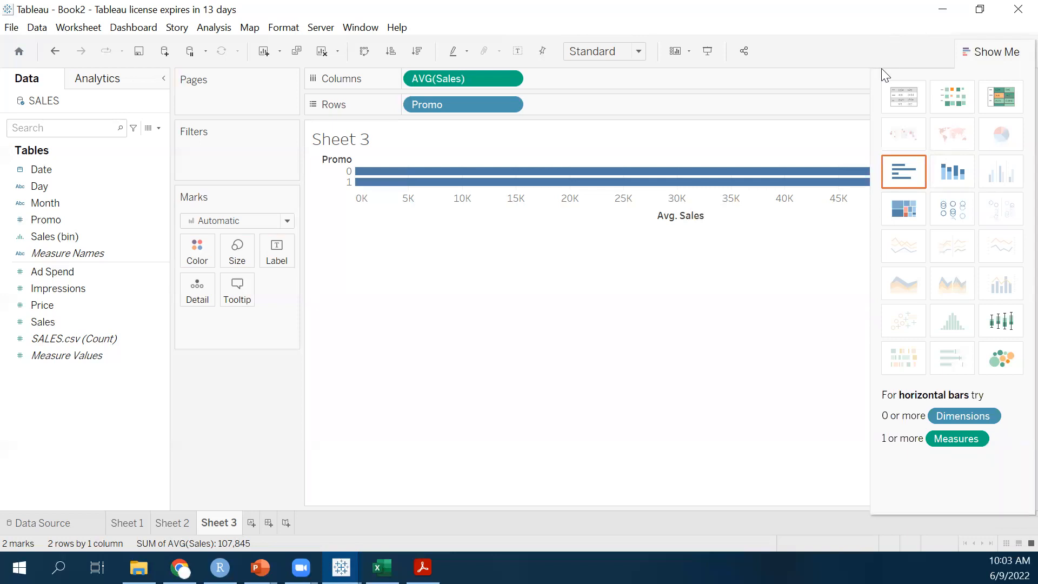
click(61, 49)
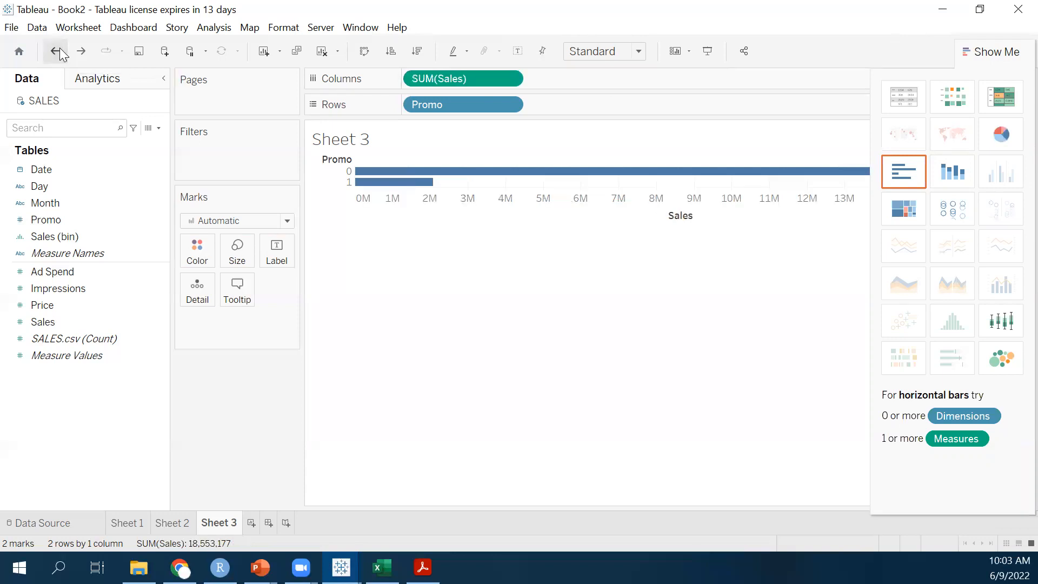
click(81, 51)
click(55, 51)
click(80, 52)
click(56, 51)
click(80, 51)
click(56, 52)
- Step back past adding Promo to Rows on Sheet 3, and restore the summed Sales by Promo bars
click(60, 53)
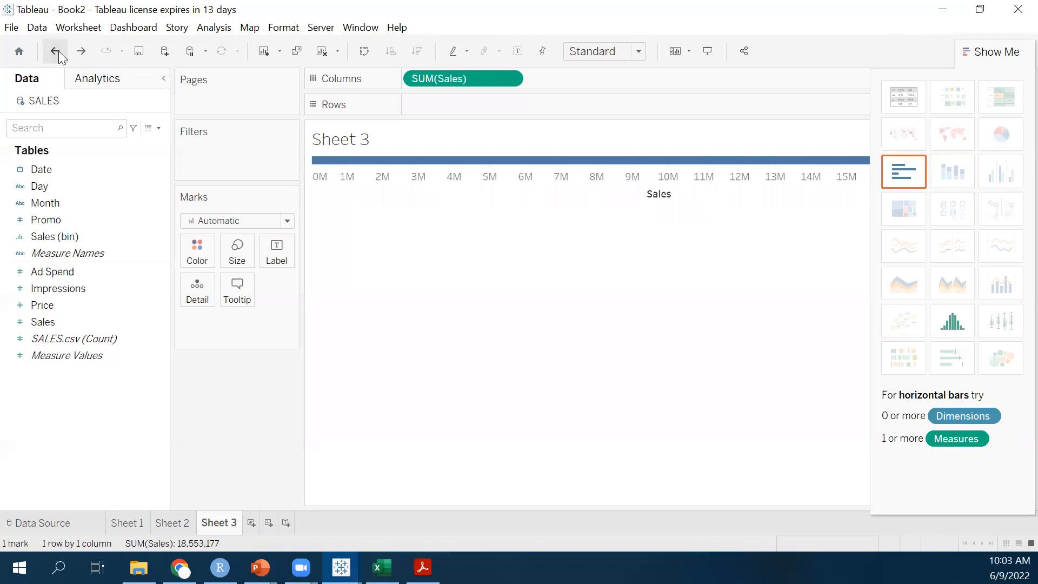
click(78, 53)
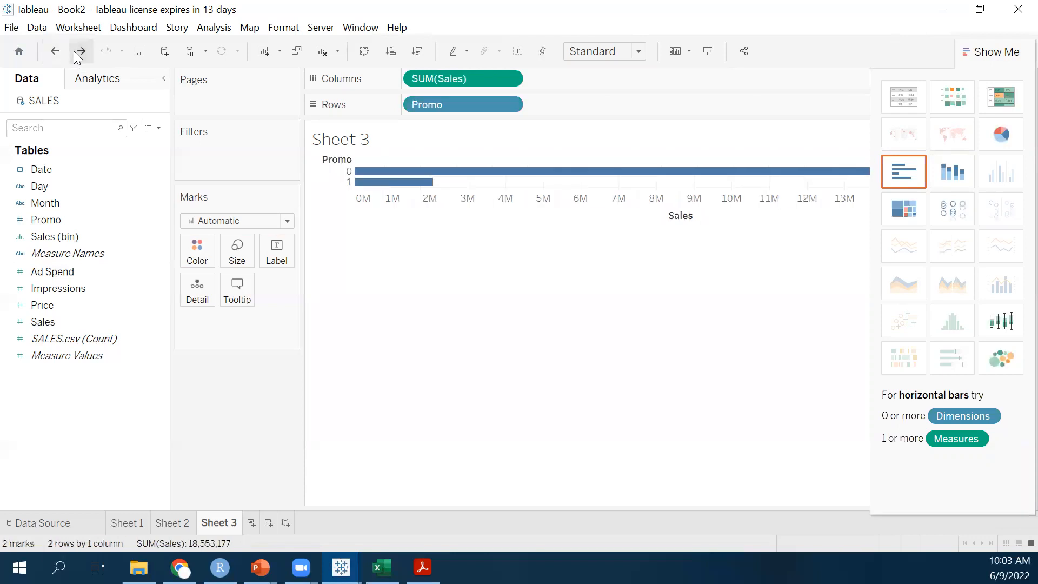
click(57, 51)
click(57, 52)
click(81, 51)
click(81, 51)
- Show the Sheet 3 summed Sales by Promo as a pie chart, and enlarge the pie
click(1001, 137)
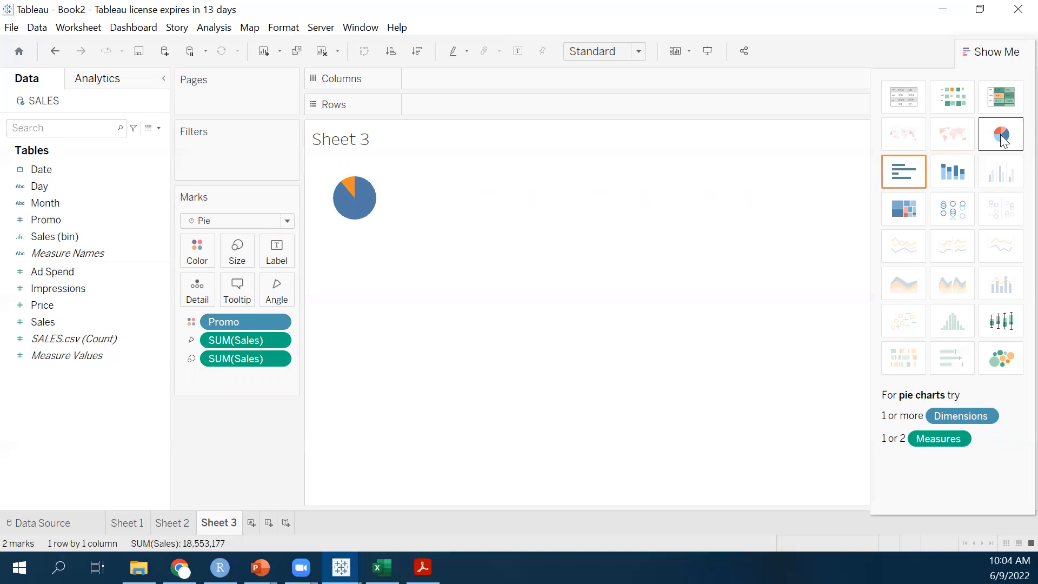
key(ctrl+shift+b)
key(ctrl+shift+b)
key(ctrl+shift+b)
key(ctrl+shift+b)
key(ctrl+shift+b)
key(ctrl+shift+b)
key(ctrl+shift+b)
key(ctrl+shift+b)
key(ctrl+shift+b)
key(ctrl+shift+b)
key(ctrl+shift+b)
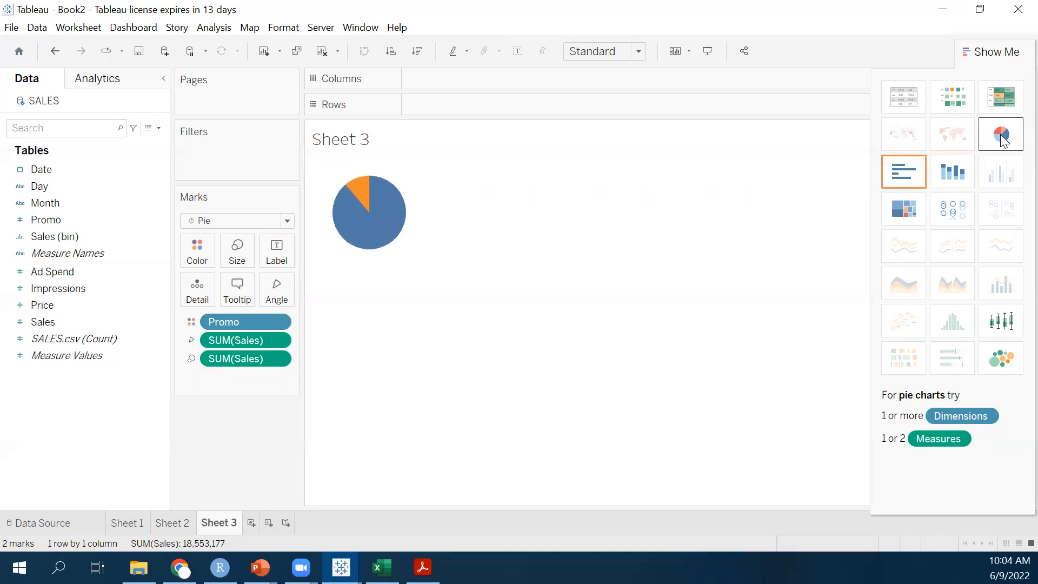
key(ctrl+shift+b)
key(ctrl+shift+b)
key(ctrl+shift+b)
key(ctrl+shift+b)
key(ctrl+shift+b)
key(ctrl+shift+b)
key(ctrl+shift+b)
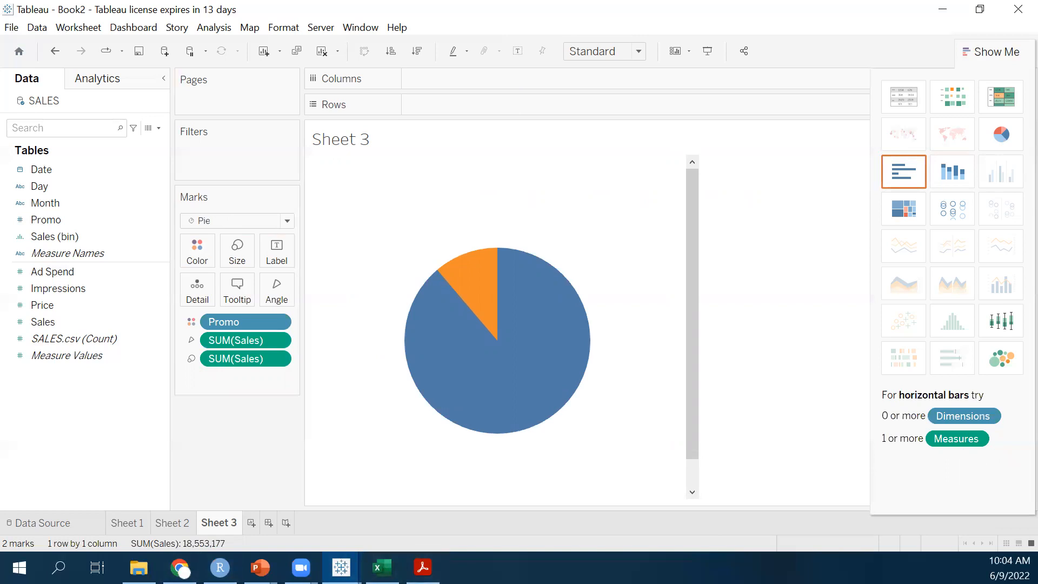
- Try shrinking the pie chart by three increments, and enlarge it back by the same amount
click(181, 568)
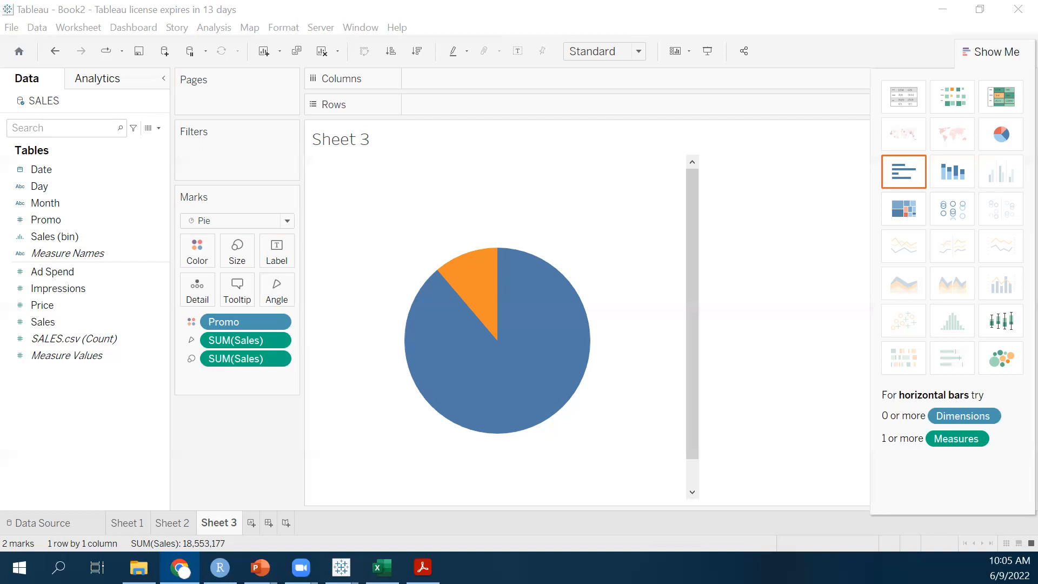
click(389, 228)
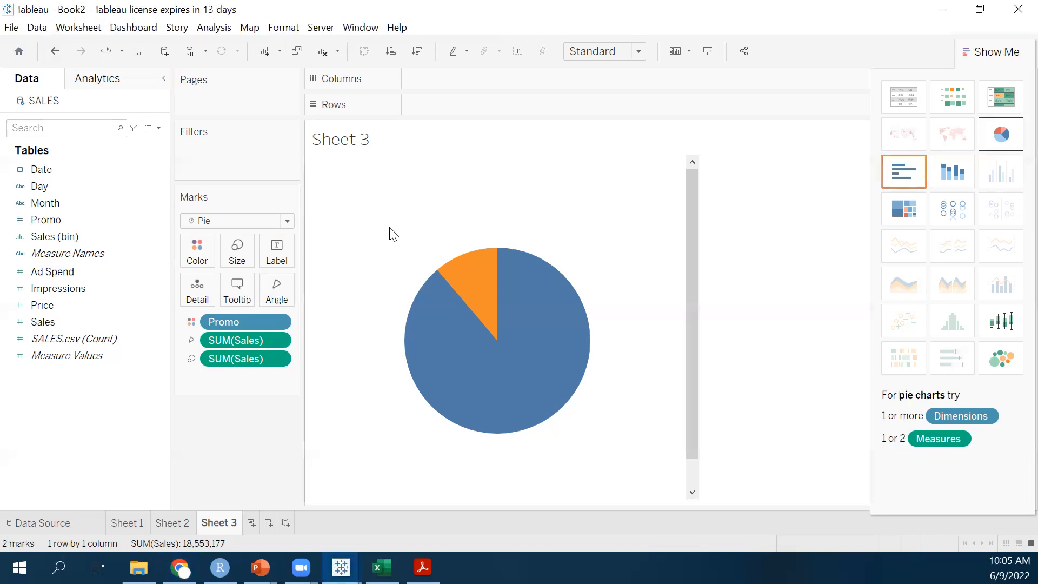
key(ctrl+b)
key(ctrl+b)
key(ctrl+b)
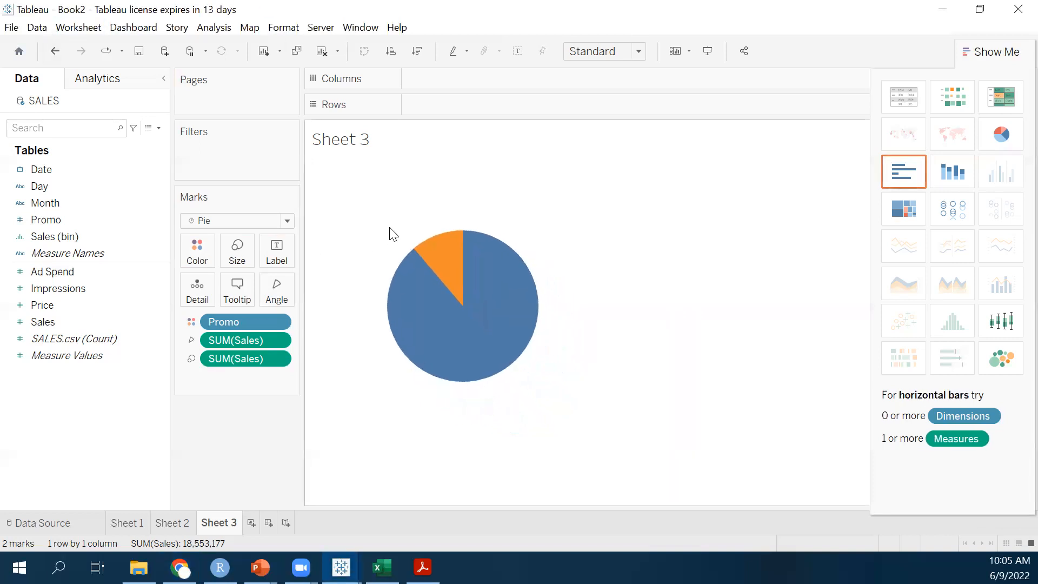
key(ctrl+shift+b)
key(ctrl+shift+b)
key(ctrl+shift+b)
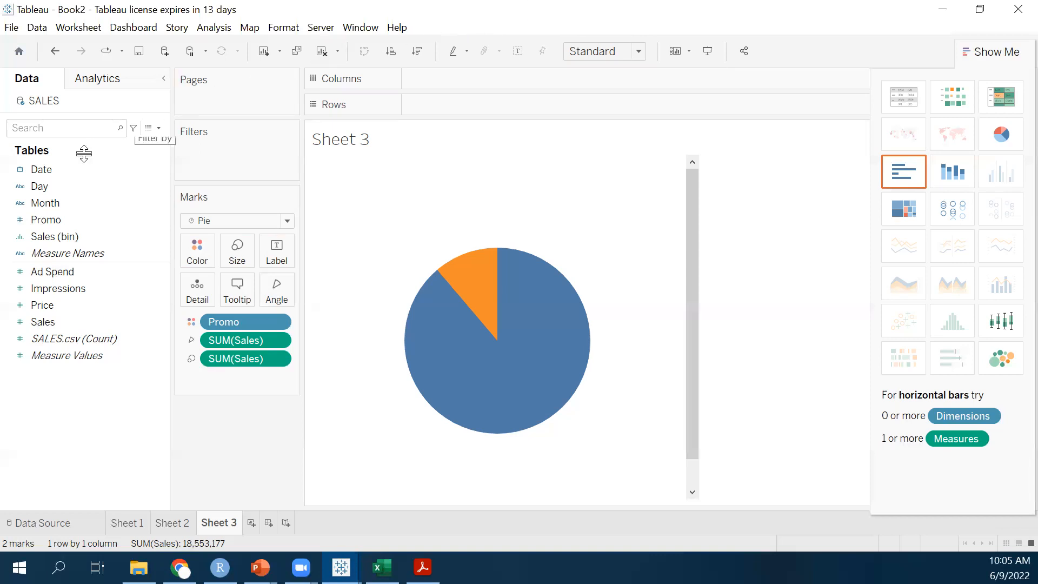
- Label the pie slices on Sheet 3 with the Promo field
click(45, 219)
drag(45, 221, 284, 254)
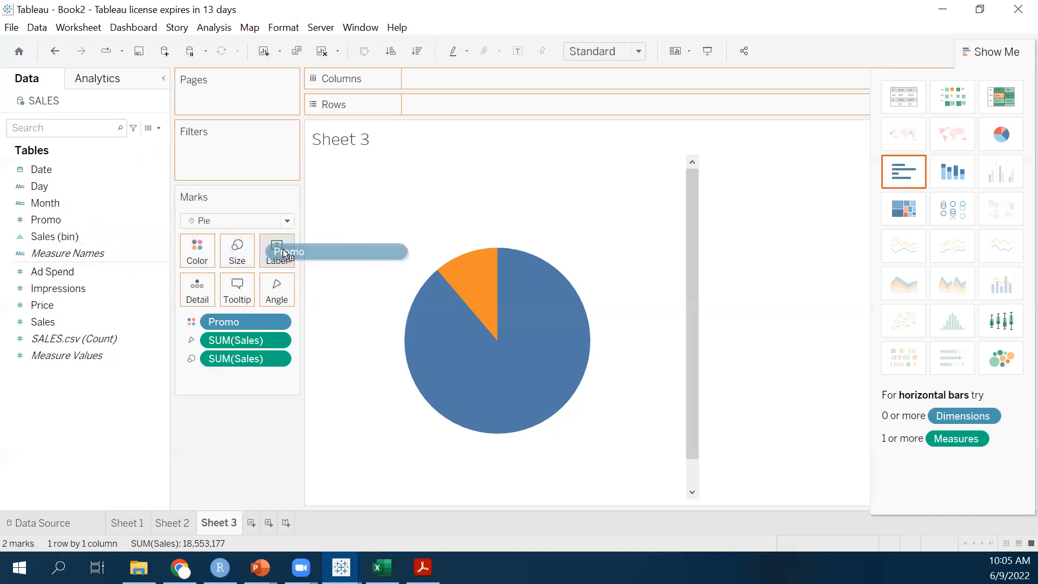
drag(285, 253, 286, 253)
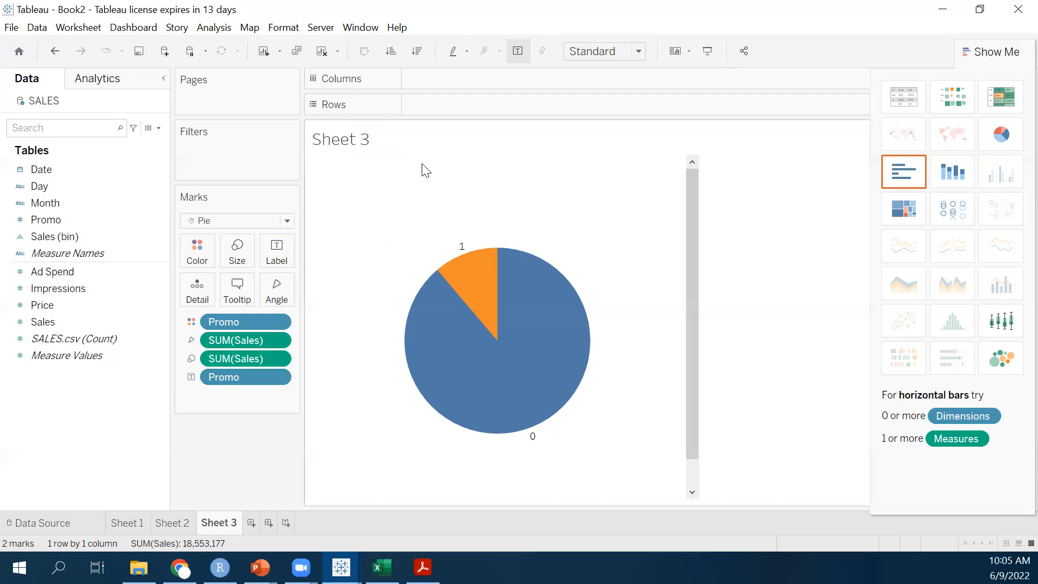
- Highlight each pie slice in turn, clear the selection, and read the Sales value of the Promo 0 slice
click(481, 276)
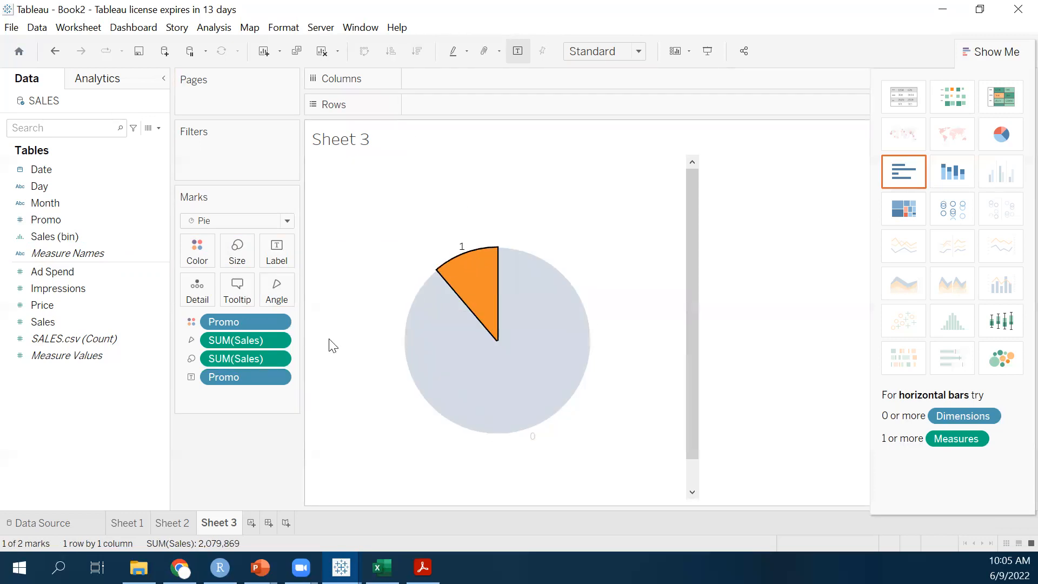
click(470, 354)
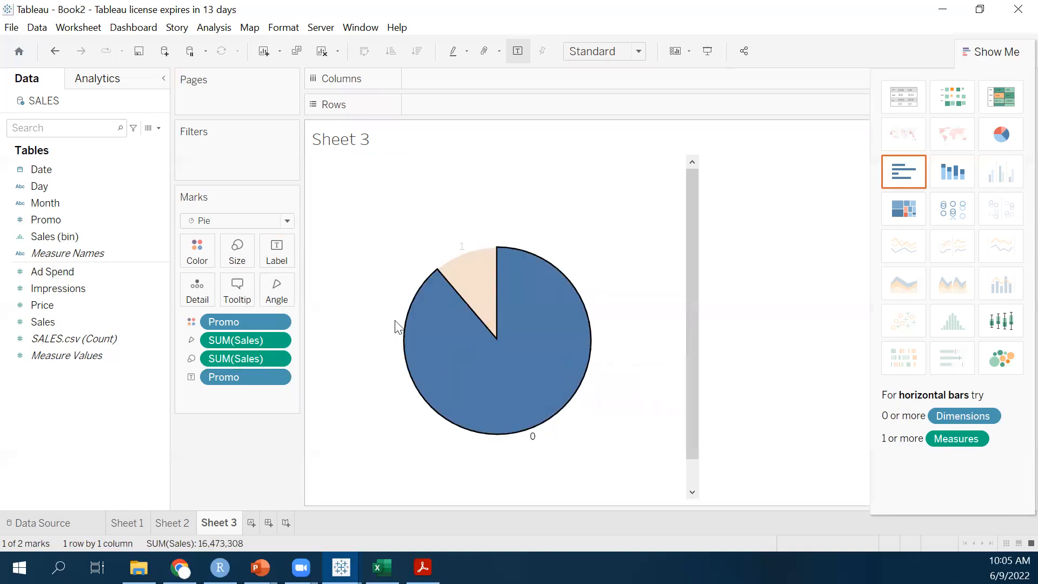
click(408, 233)
mouse_move(476, 309)
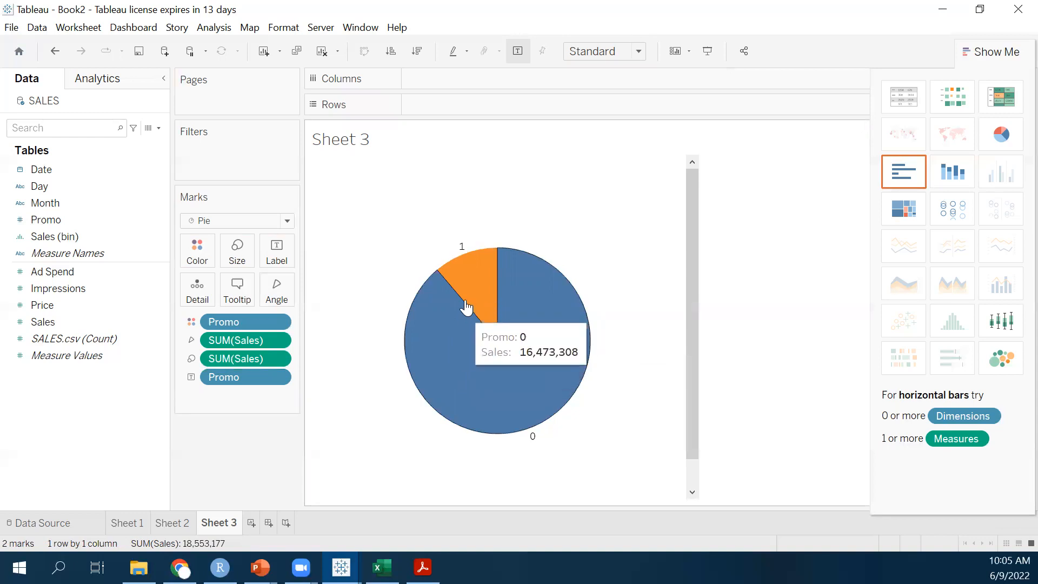
mouse_move(458, 324)
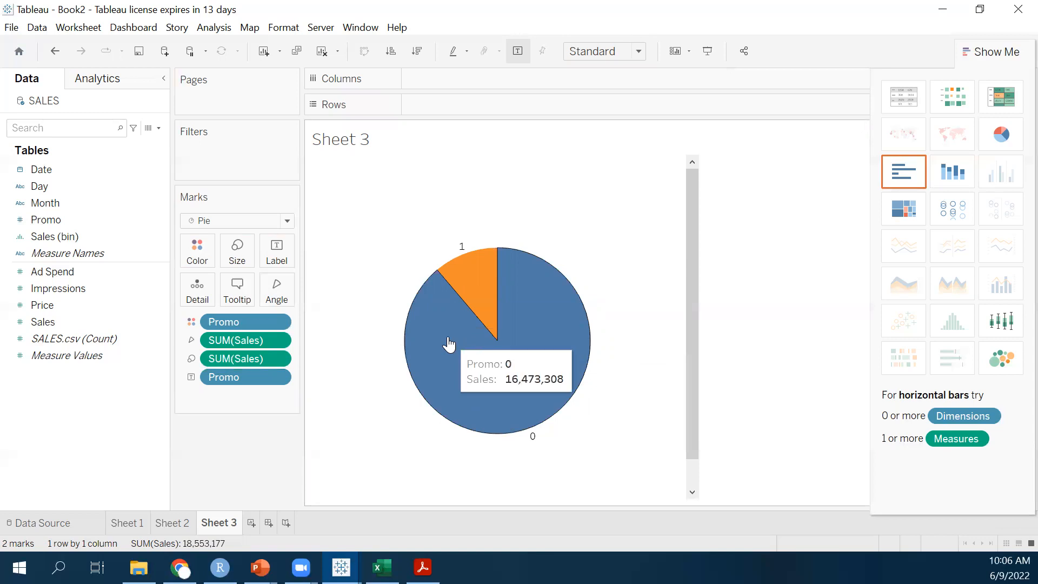
- Set the aggregation of both the angle and size Sales fields of the pie chart to Average
click(277, 341)
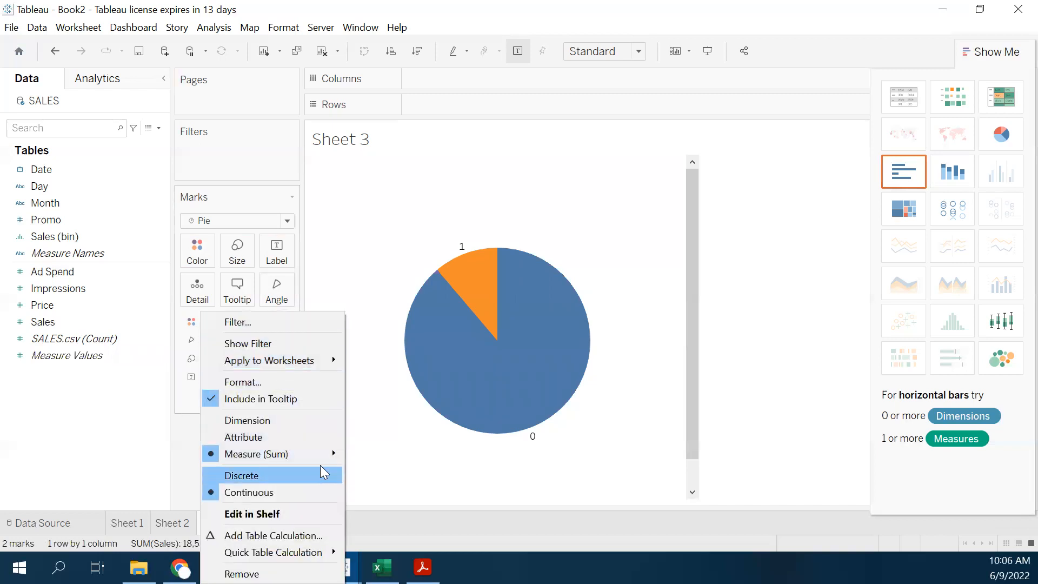
mouse_move(333, 454)
click(381, 402)
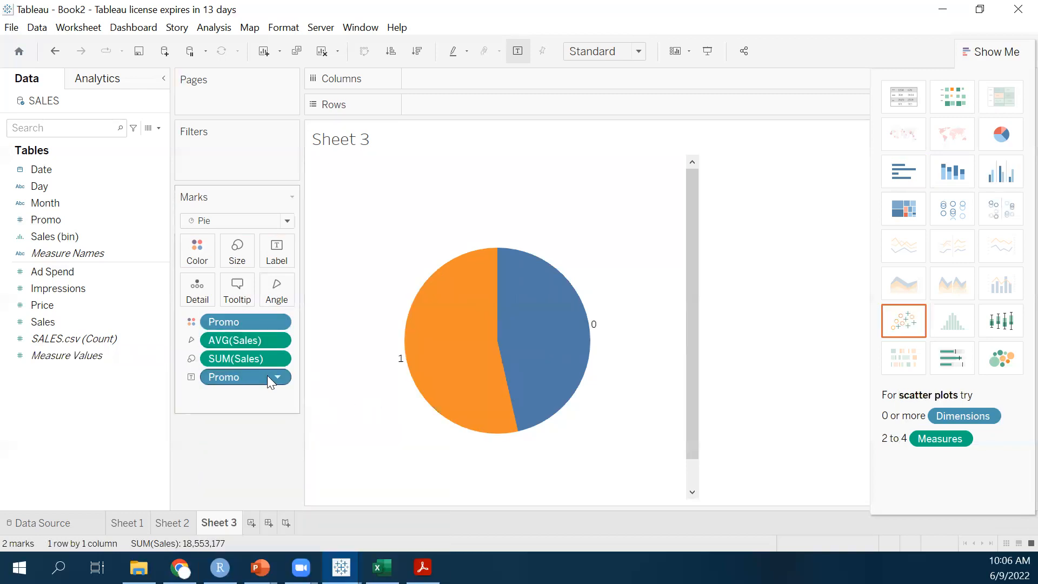
click(278, 359)
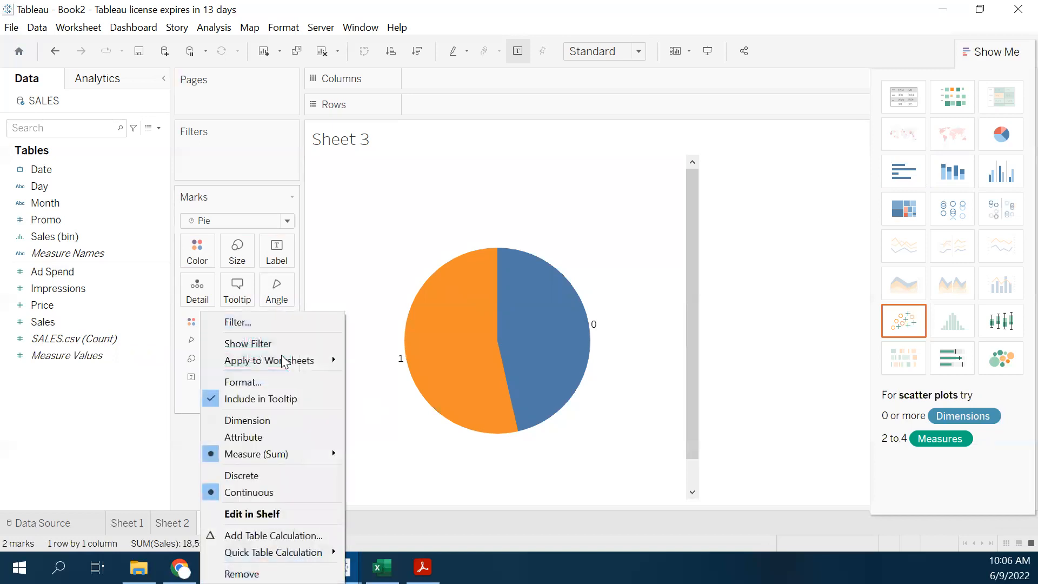
mouse_move(308, 455)
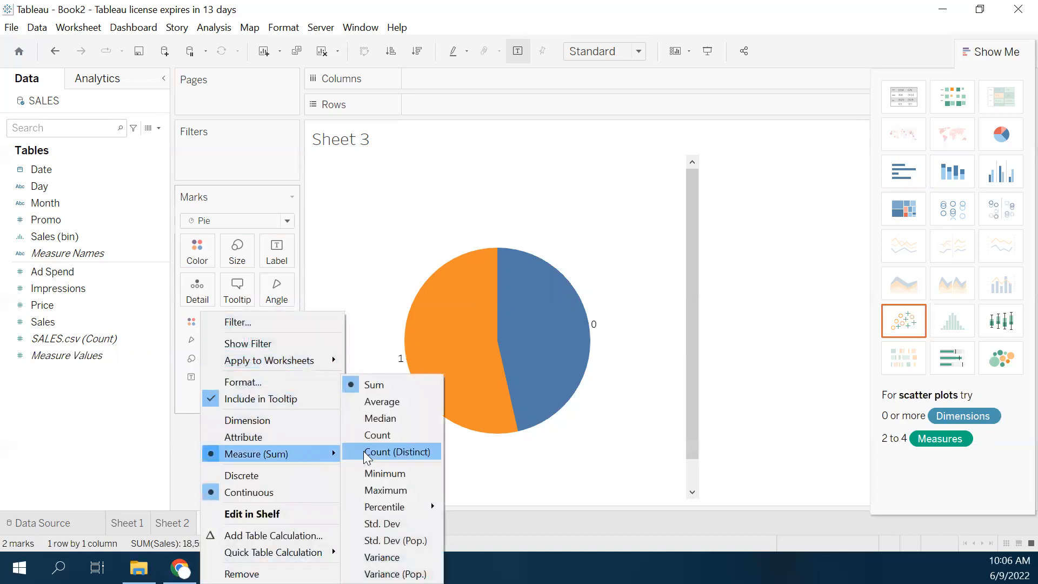
click(382, 401)
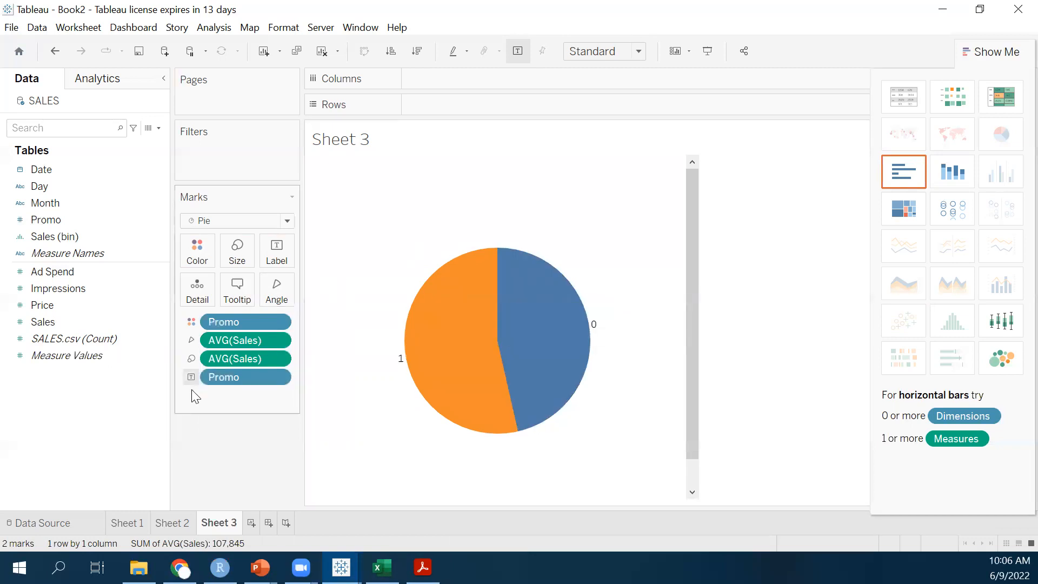
- Compare the promo histogram on Sheet 2 with the average Sales pie chart and its Promo legend on Sheet 3
click(176, 525)
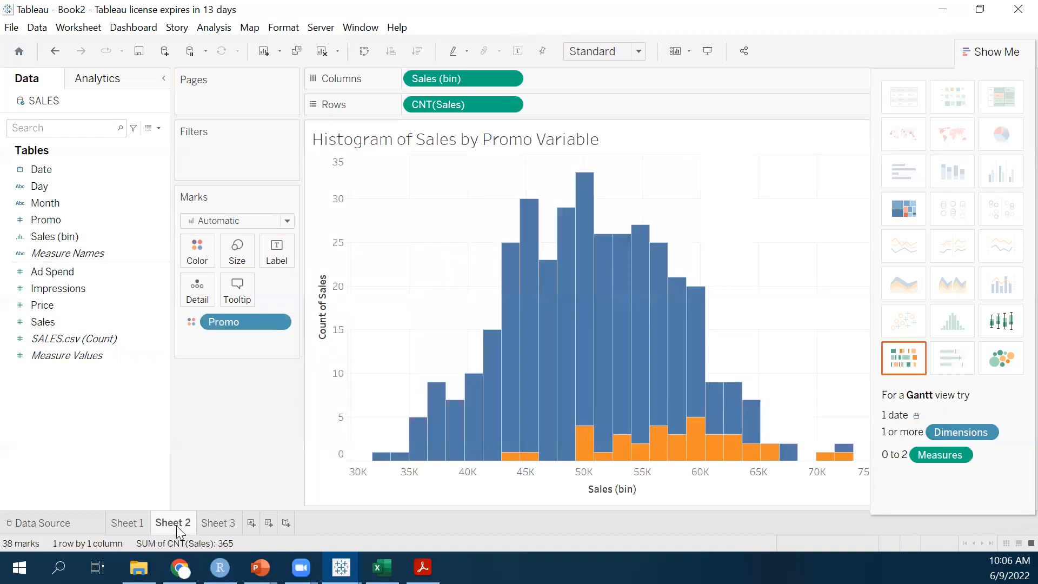
mouse_move(176, 526)
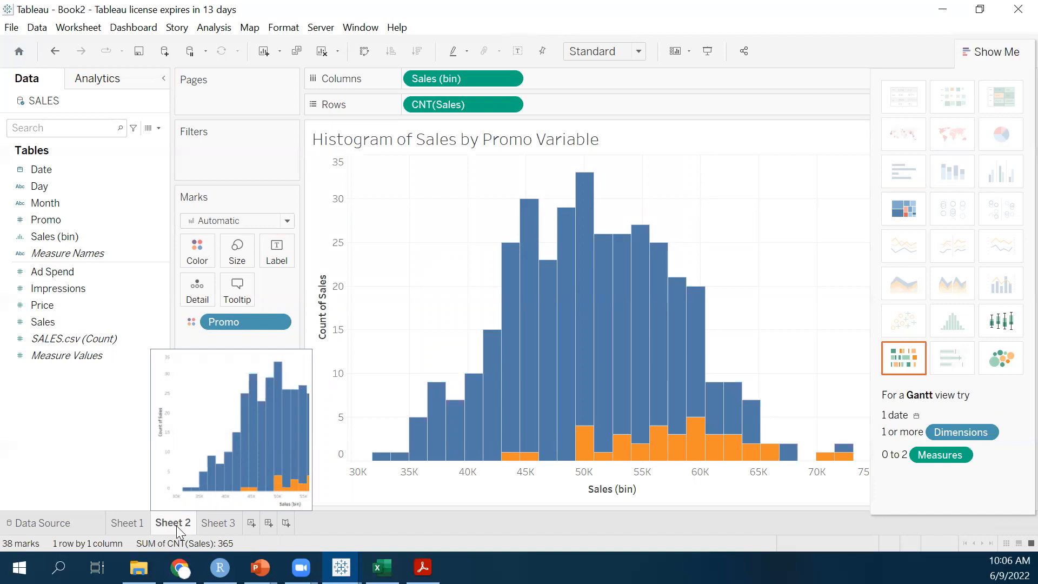
click(214, 523)
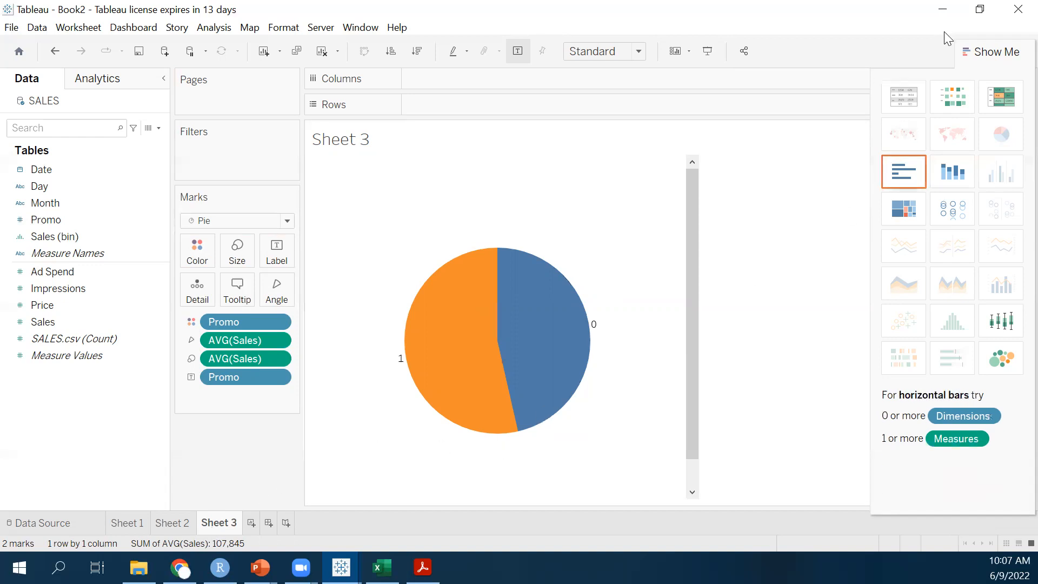
click(1011, 52)
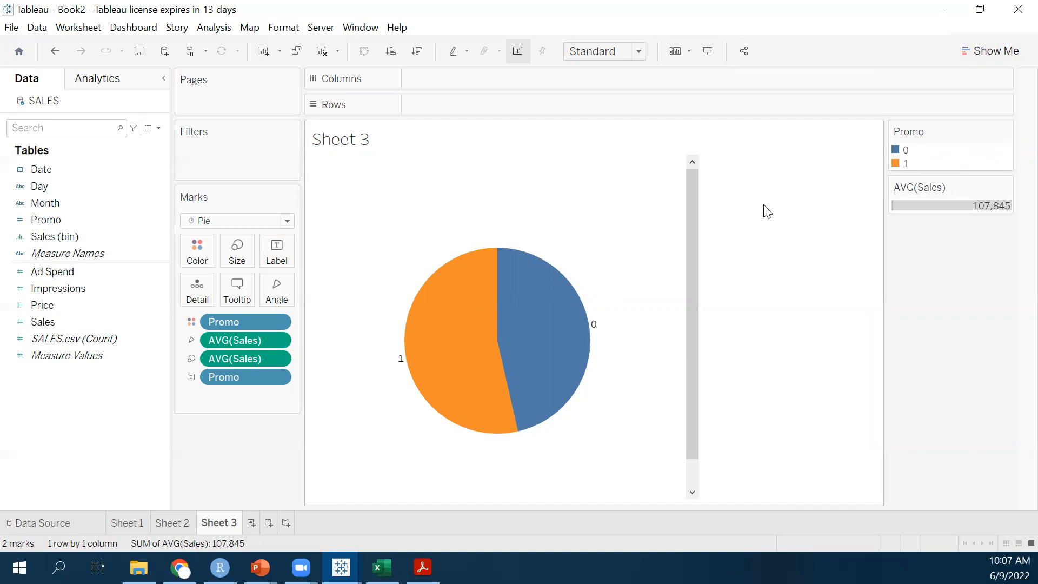
click(183, 521)
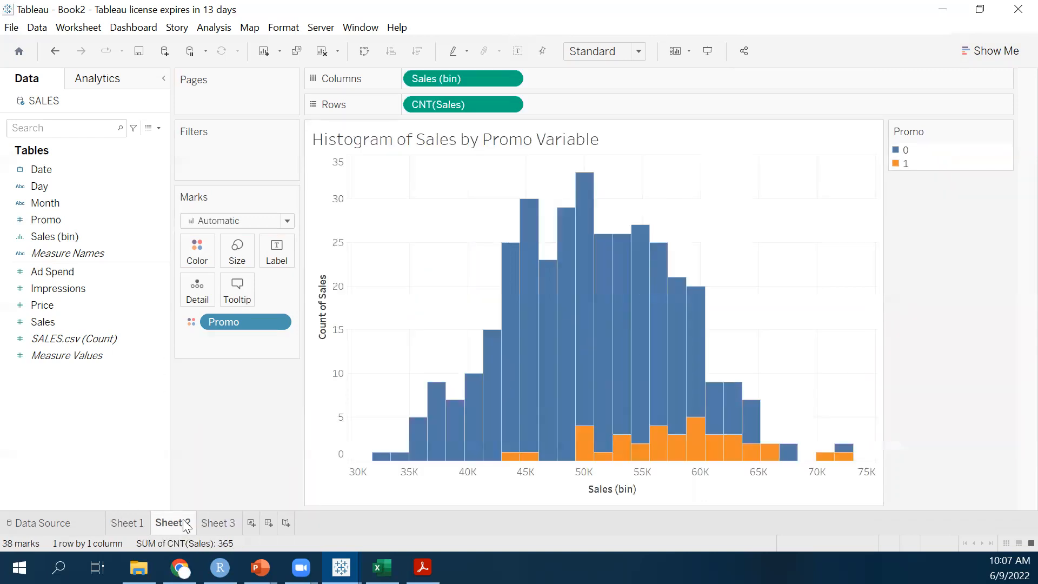
click(213, 521)
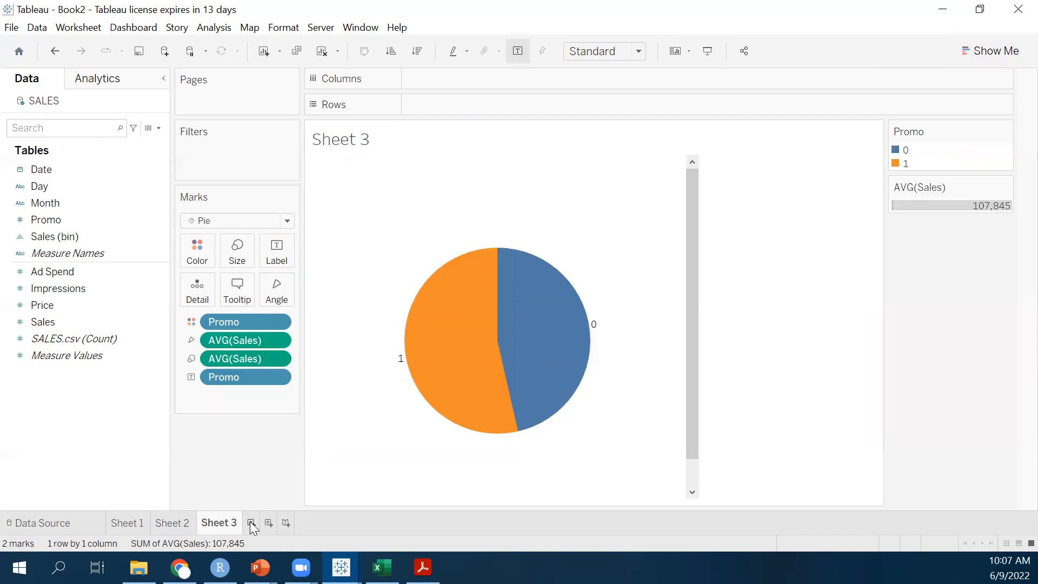
- Create a new worksheet, Sheet 4, and build a histogram of Sales on it
click(251, 523)
drag(54, 322, 437, 79)
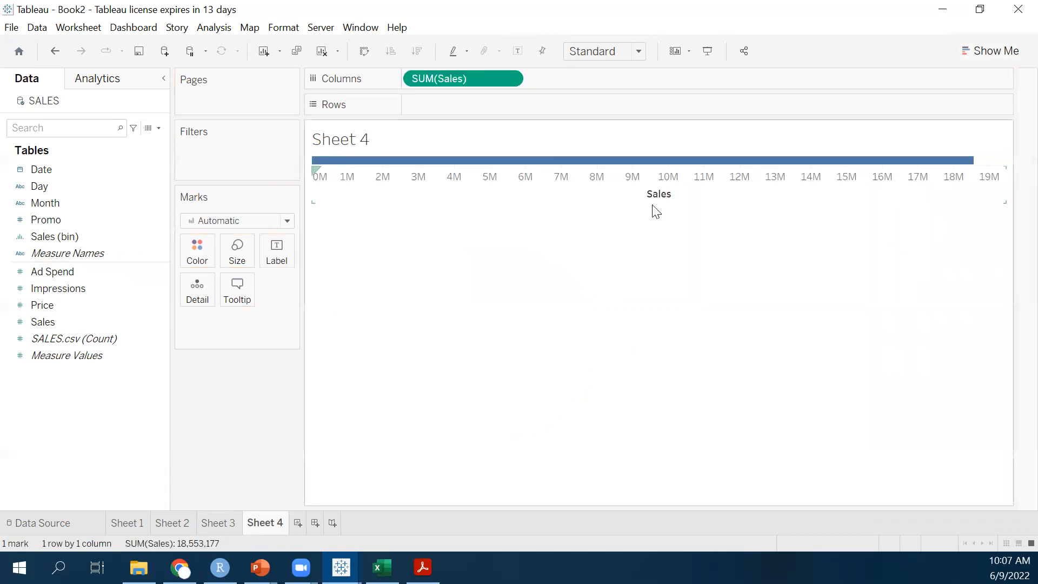
click(1009, 54)
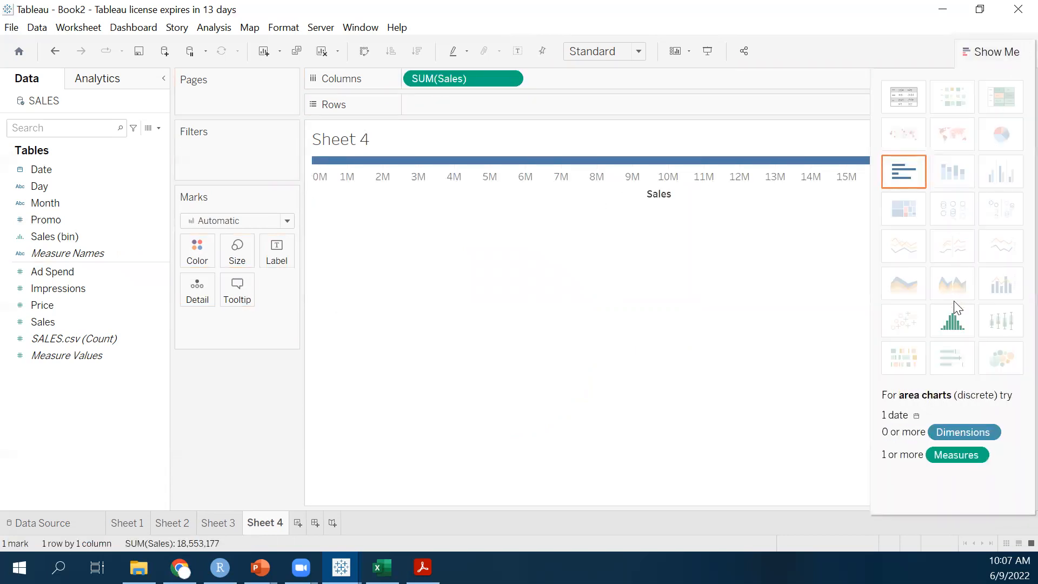
click(957, 319)
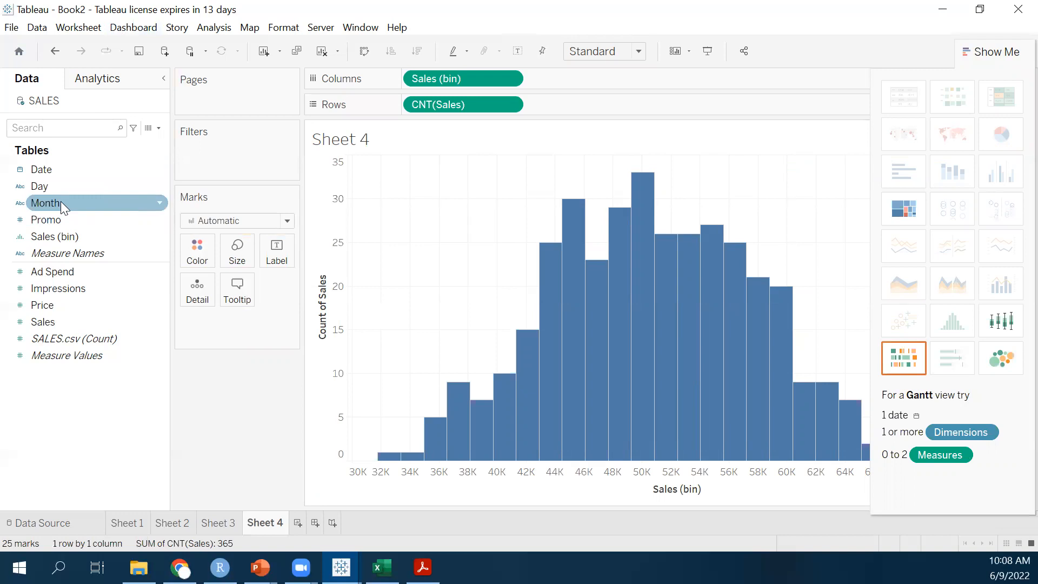
- Try coloring the Sheet 4 Sales histogram by Month, check the month legend, and undo the coloring
drag(61, 201, 206, 250)
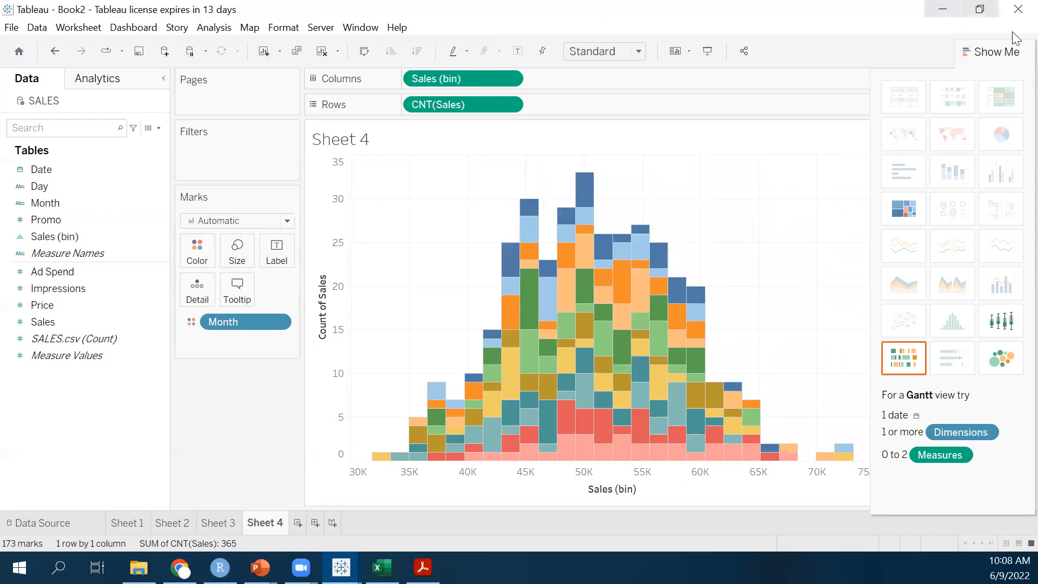
drag(995, 52, 920, 359)
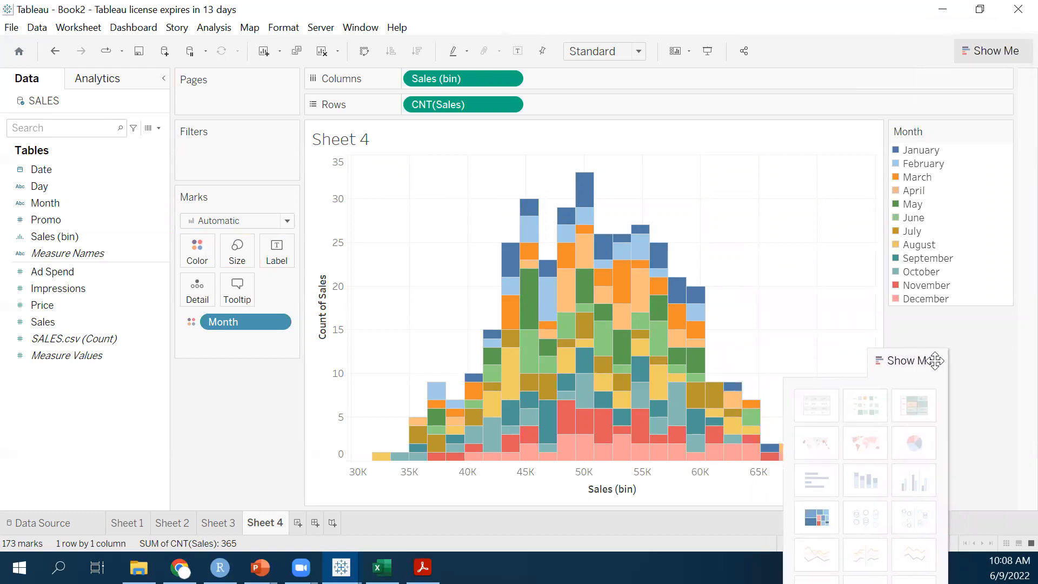
click(939, 360)
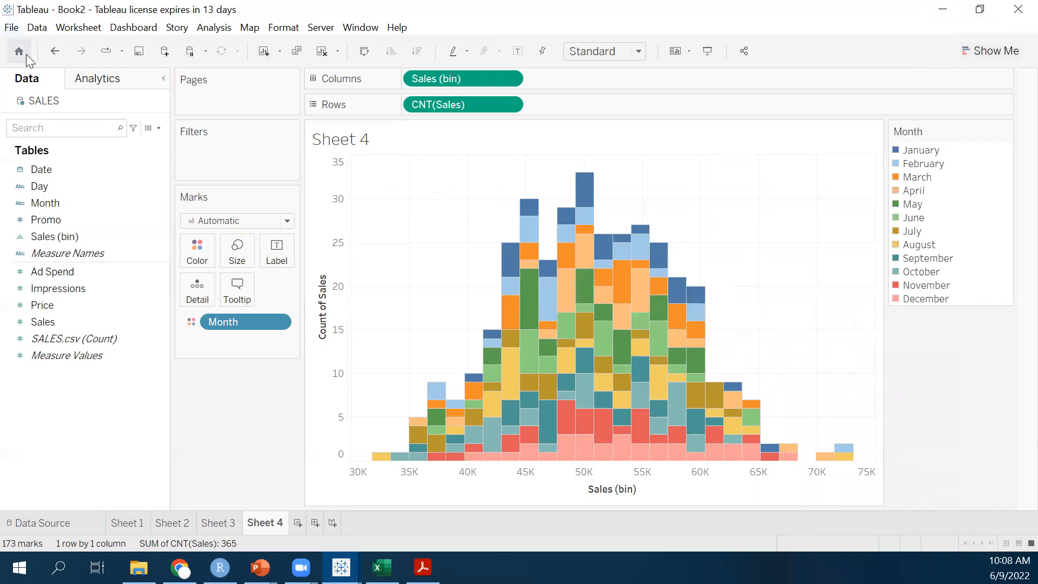
click(54, 47)
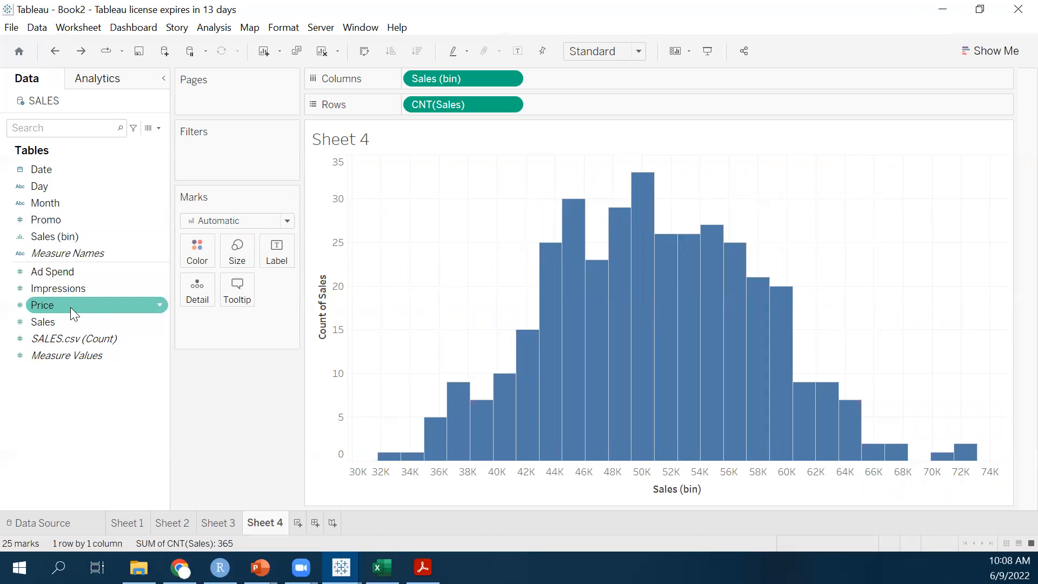
- Try coloring the Sheet 4 Sales histogram by Price, aggregated as Average
mouse_move(70, 307)
mouse_down()
mouse_move(119, 296)
mouse_move(196, 249)
mouse_up()
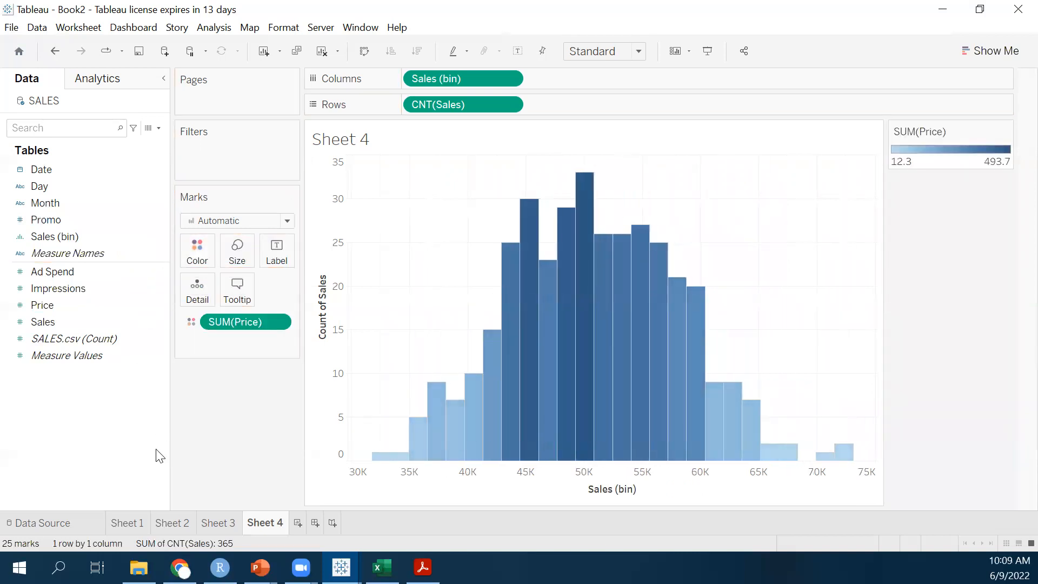
click(281, 325)
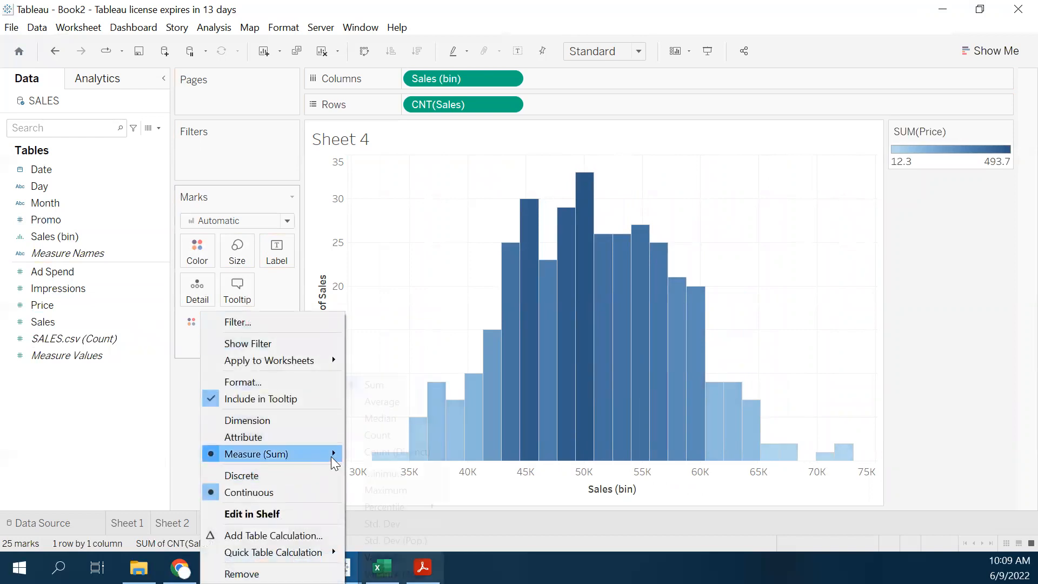
mouse_move(332, 458)
click(400, 403)
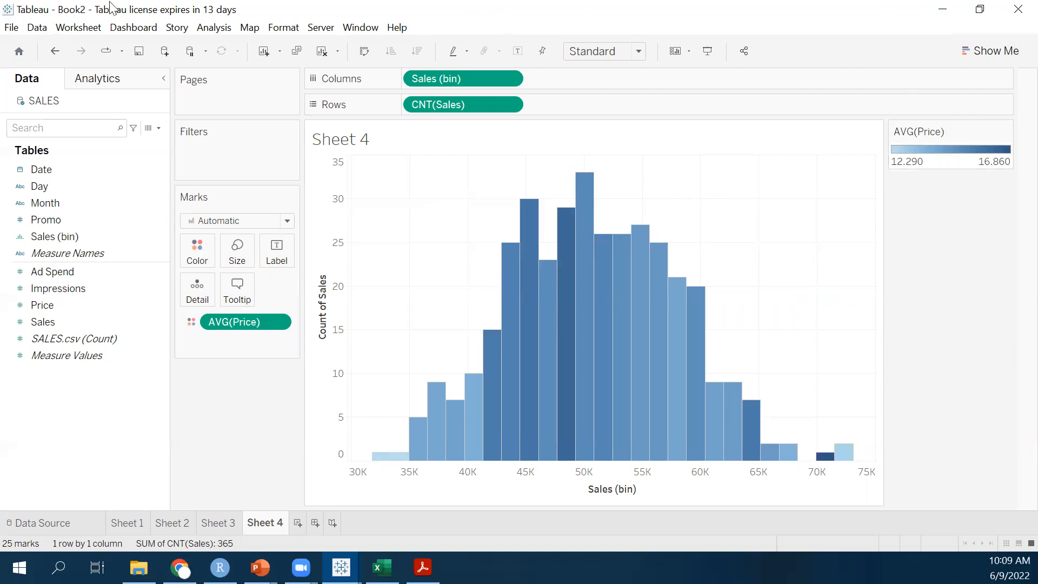
- Undo the Price coloring of the histogram, together with a trial move of Promo to the measures
click(53, 45)
drag(49, 218, 45, 293)
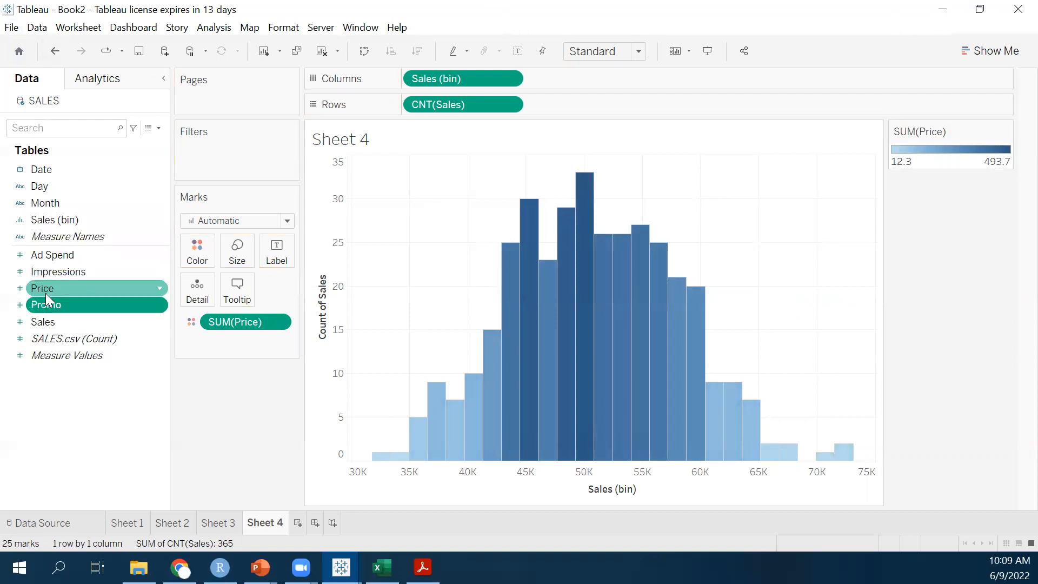
click(59, 291)
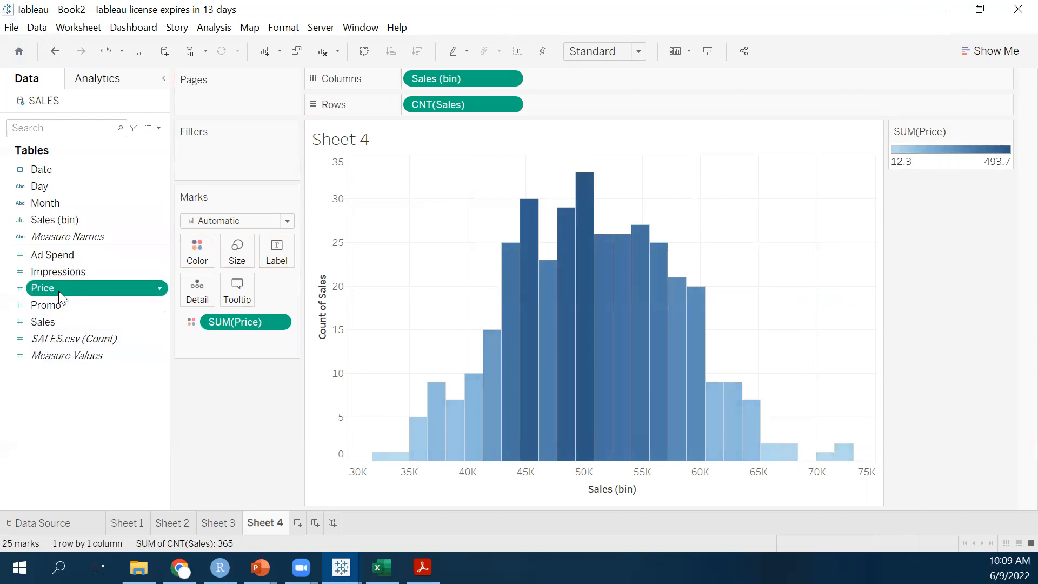
click(58, 291)
click(65, 303)
click(153, 292)
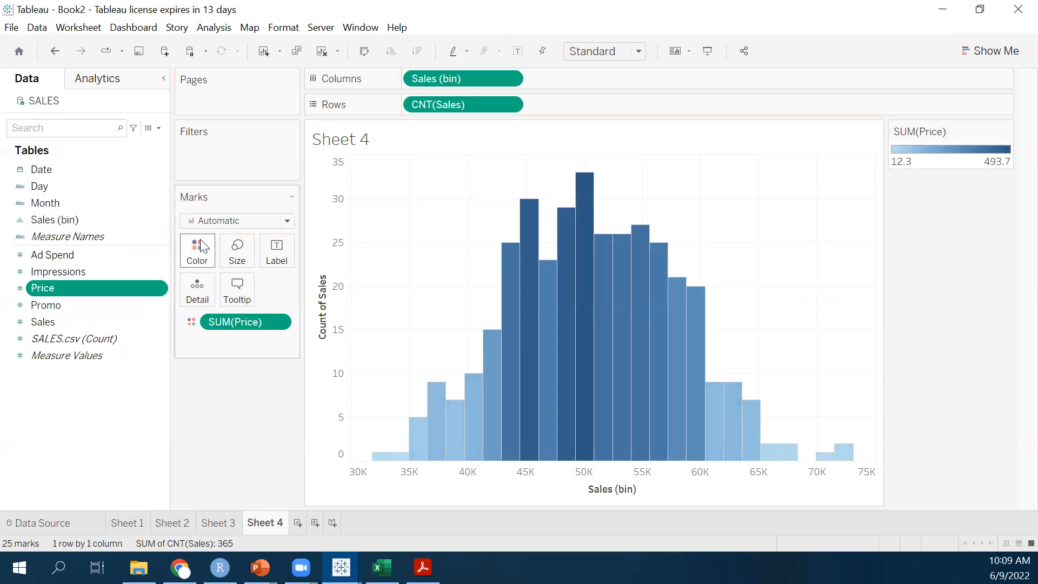
click(54, 52)
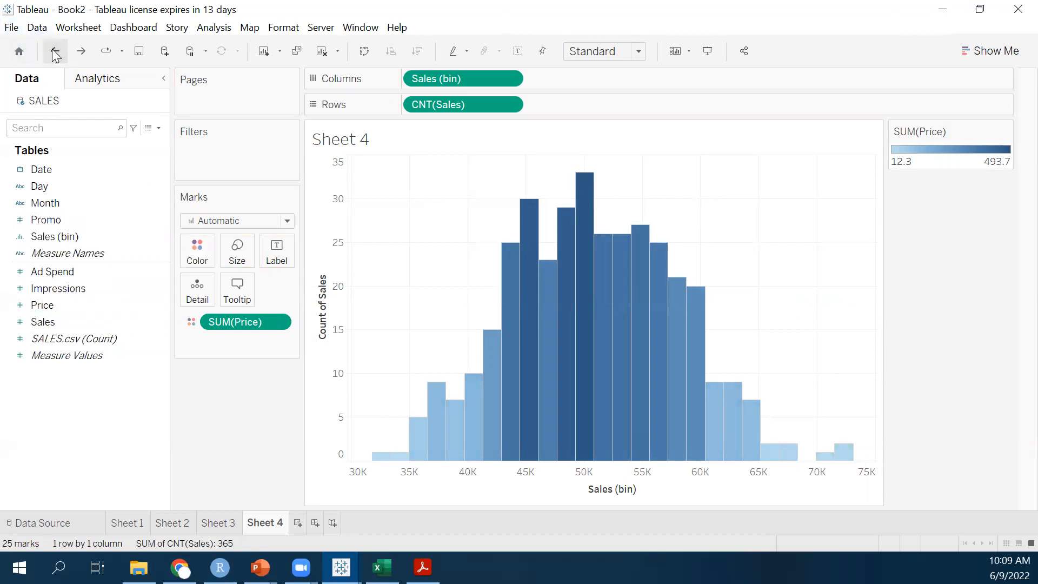
click(55, 52)
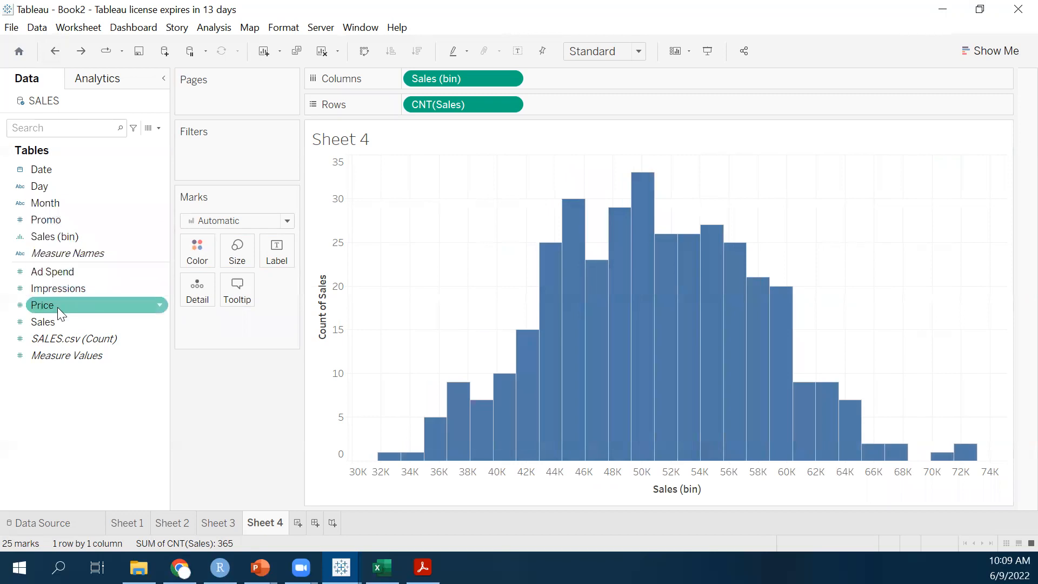
- Convert the Promo field from a dimension to a measure
drag(51, 220, 47, 313)
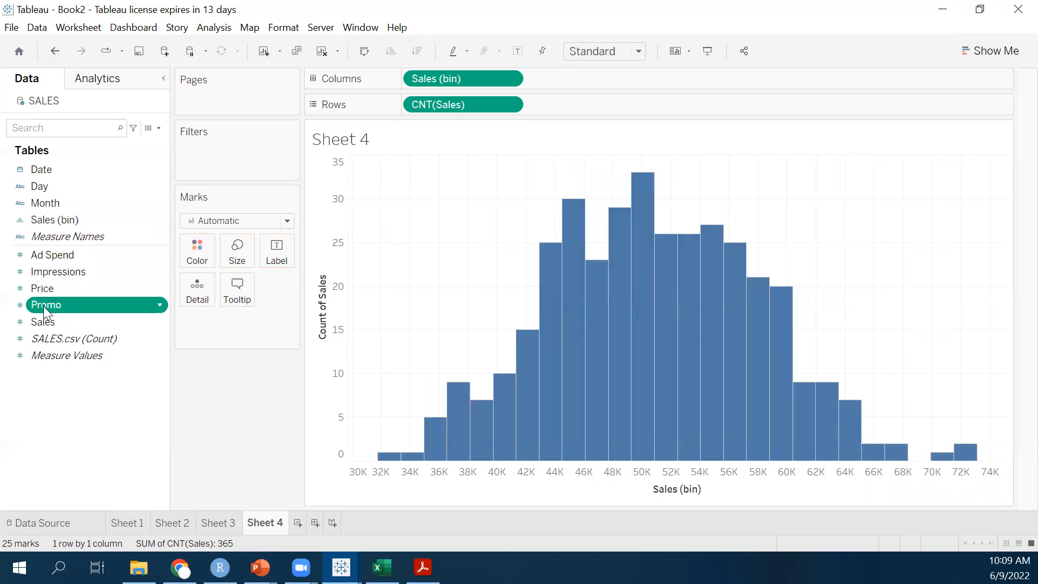
click(43, 306)
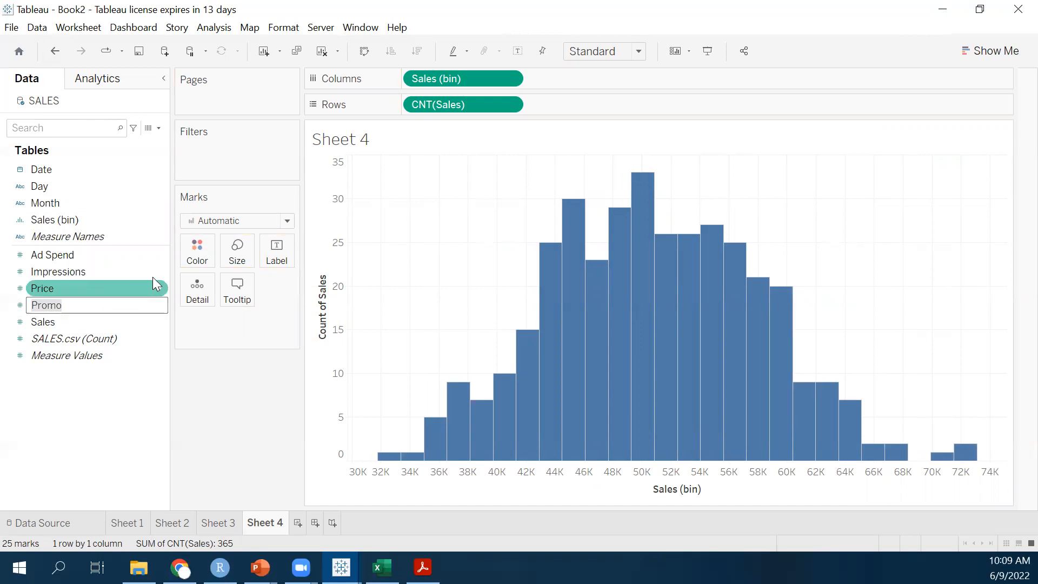
click(51, 305)
- Try coloring the Sheet 4 histogram by Promo, aggregated first as Count and finally as Average
drag(51, 305, 198, 248)
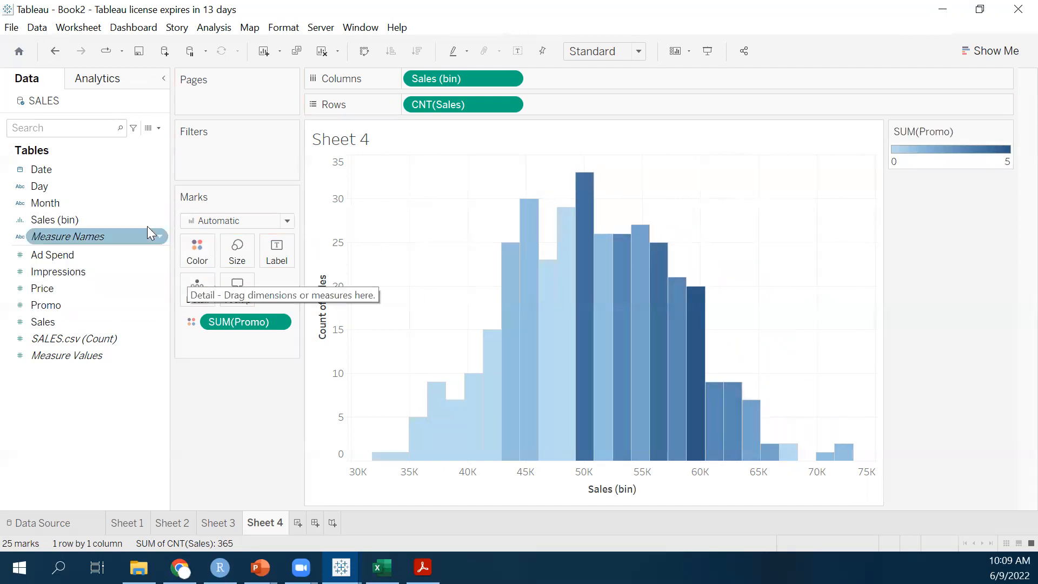
click(278, 323)
mouse_move(280, 460)
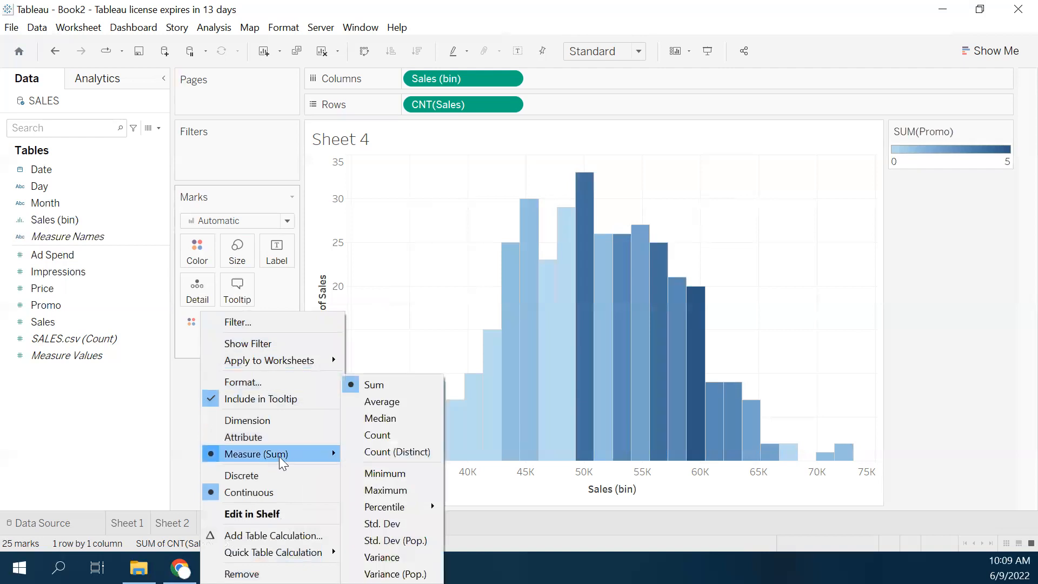
click(383, 435)
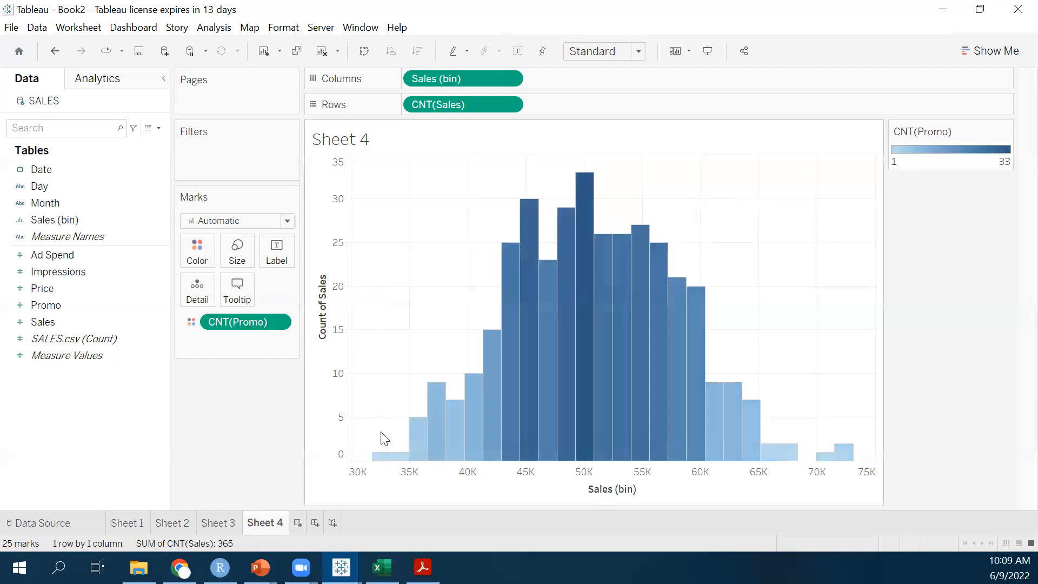
click(279, 321)
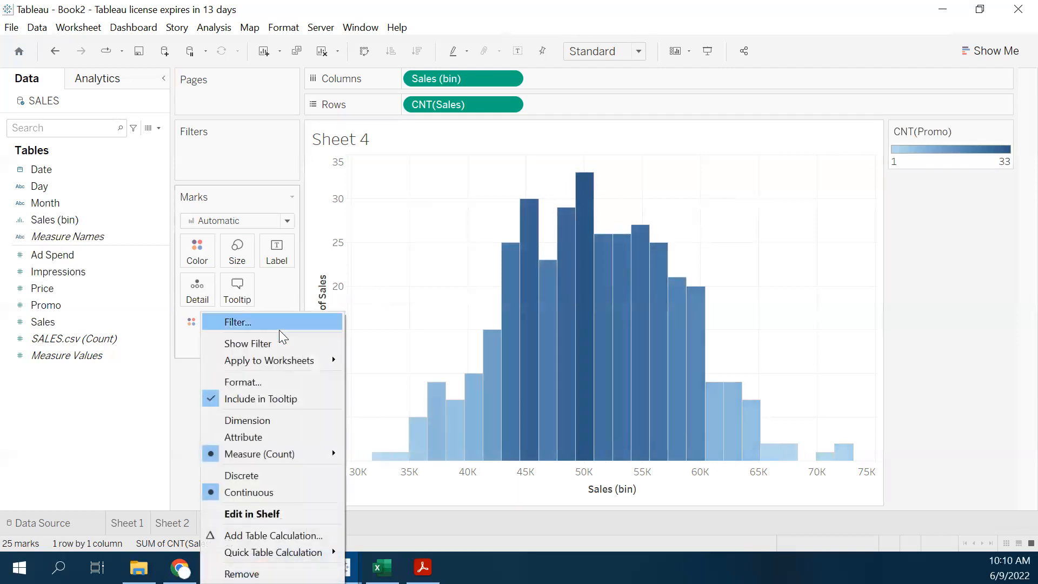
mouse_move(289, 453)
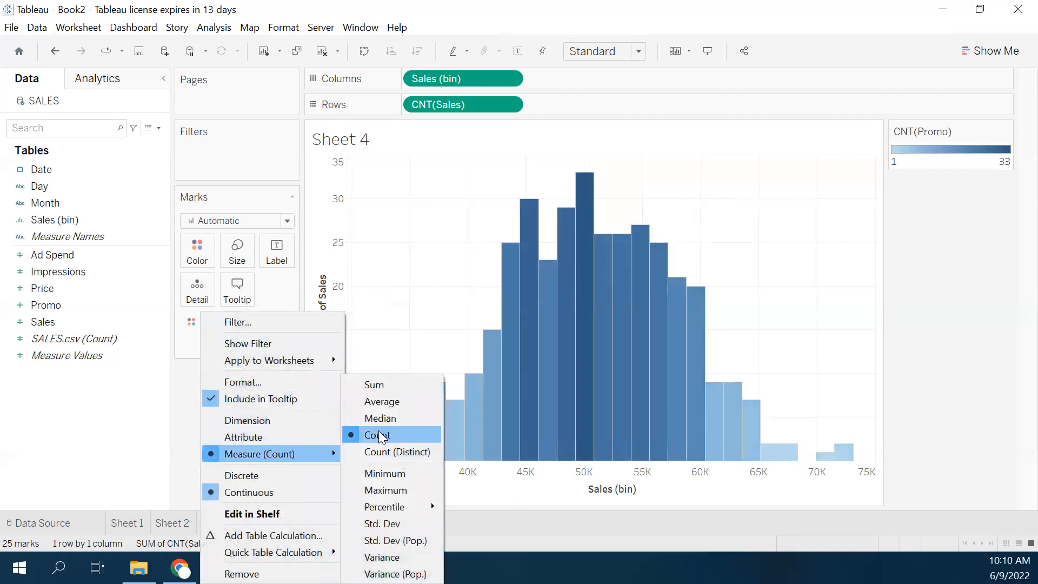
click(388, 400)
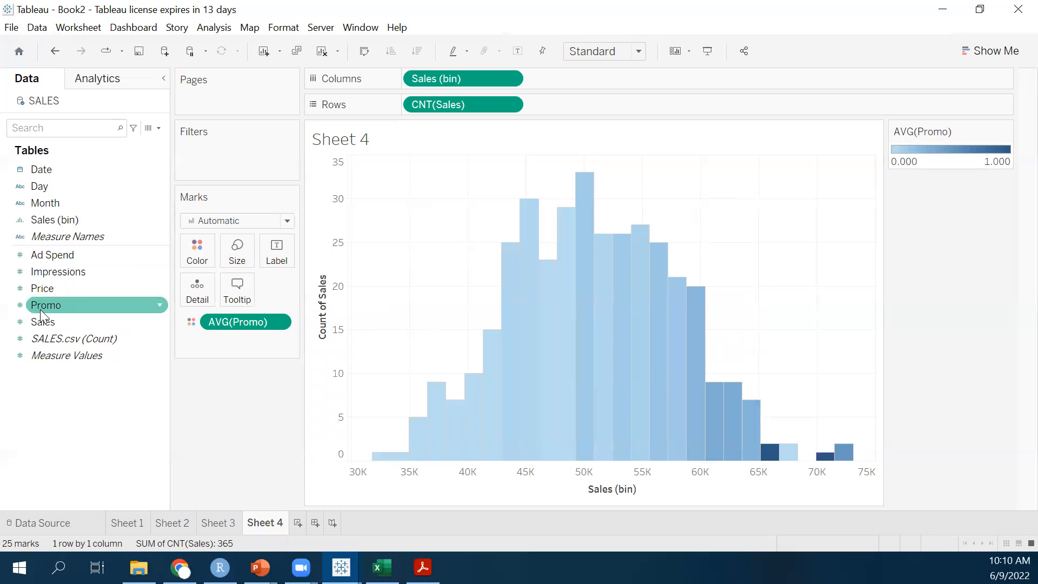
- Try moving Promo back to the dimensions, and undo that move and the histogram's Promo coloring
drag(40, 309, 52, 195)
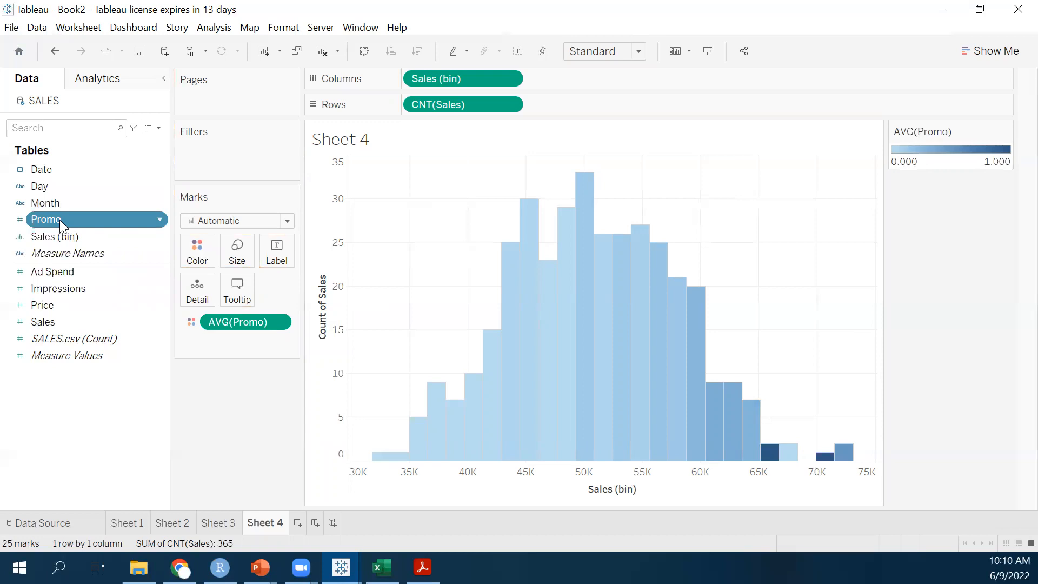
click(54, 49)
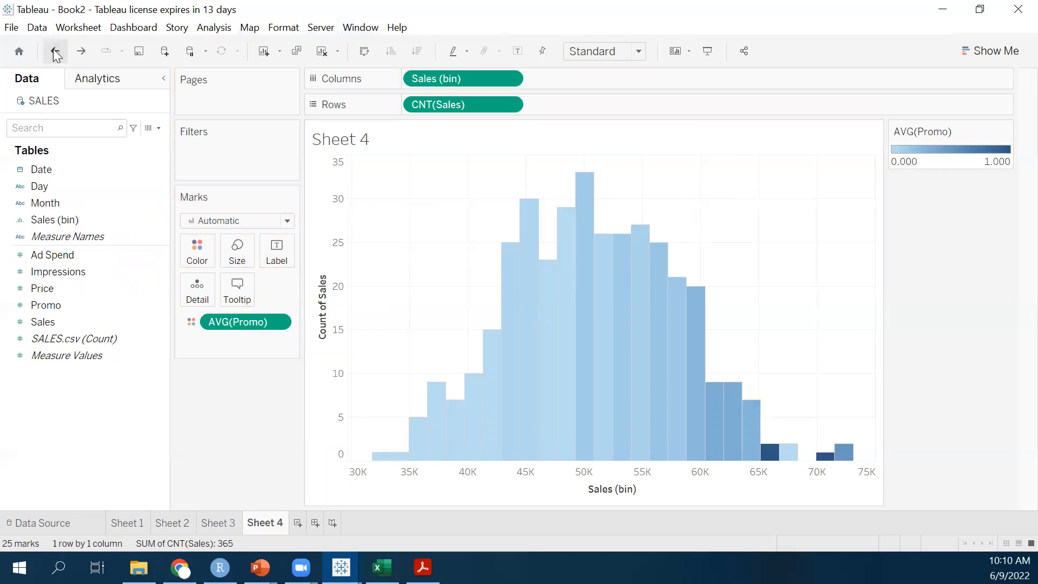
click(54, 50)
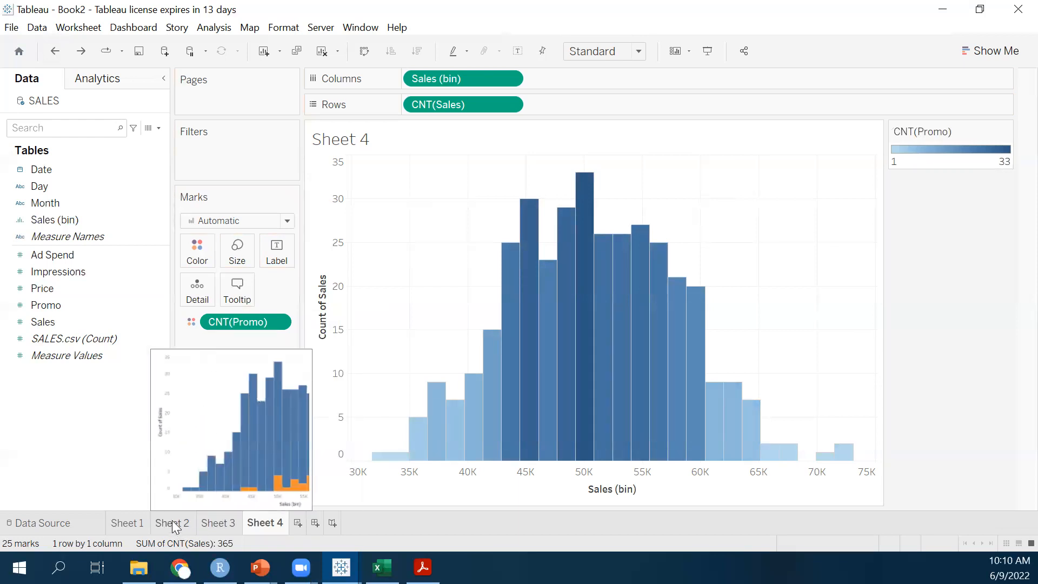
click(56, 51)
click(56, 51)
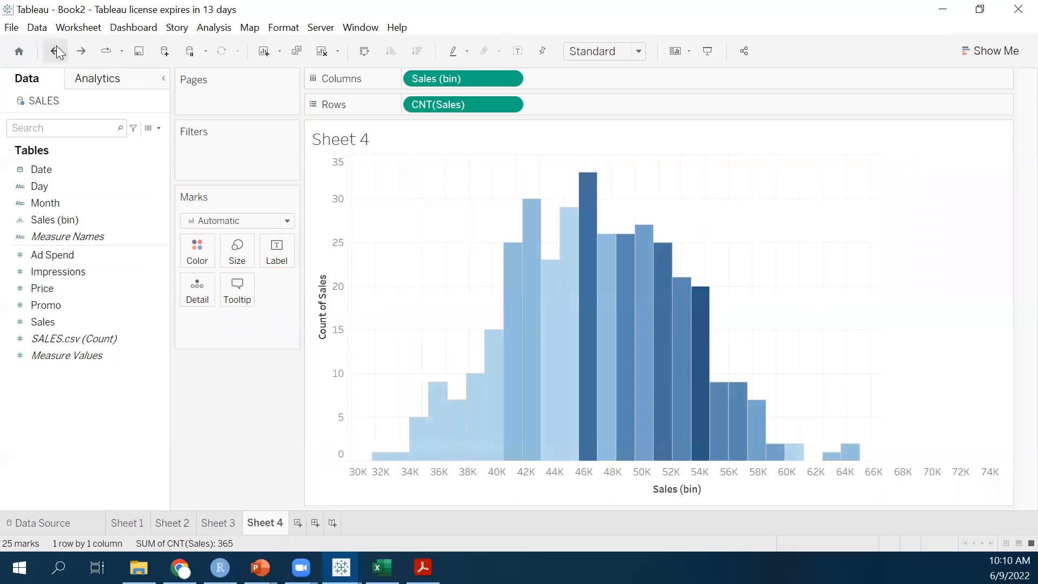
- Review the promo histogram on Sheet 2, the day-of-week box plots on Sheet 1, and the pie chart on Sheet 3
click(180, 523)
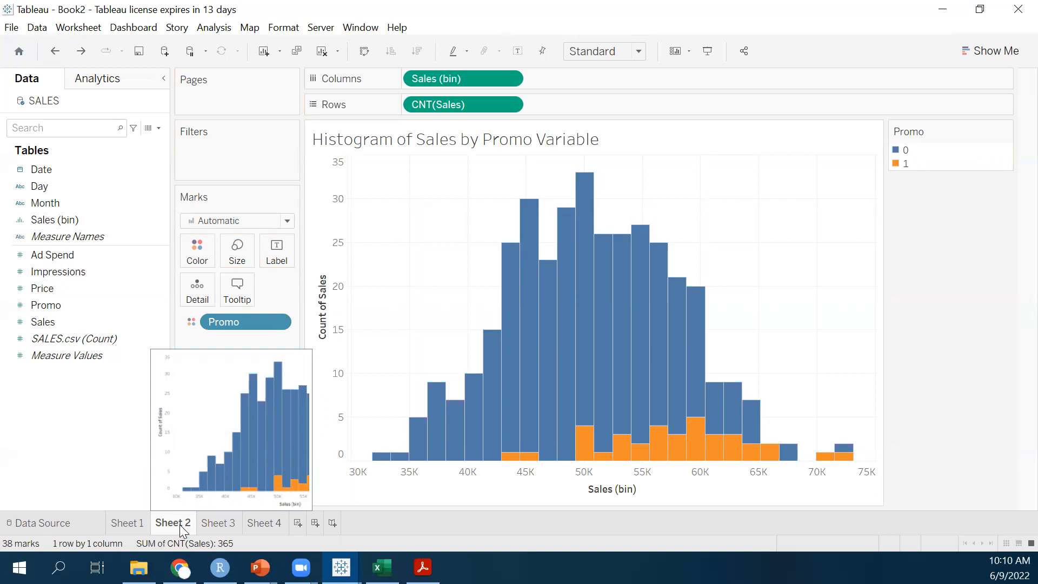
click(121, 523)
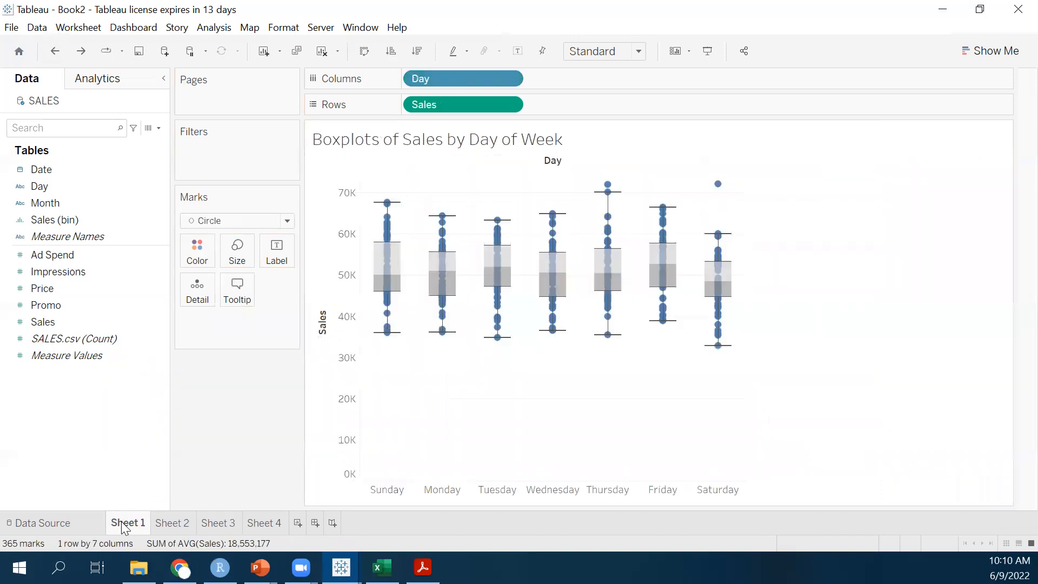
click(160, 523)
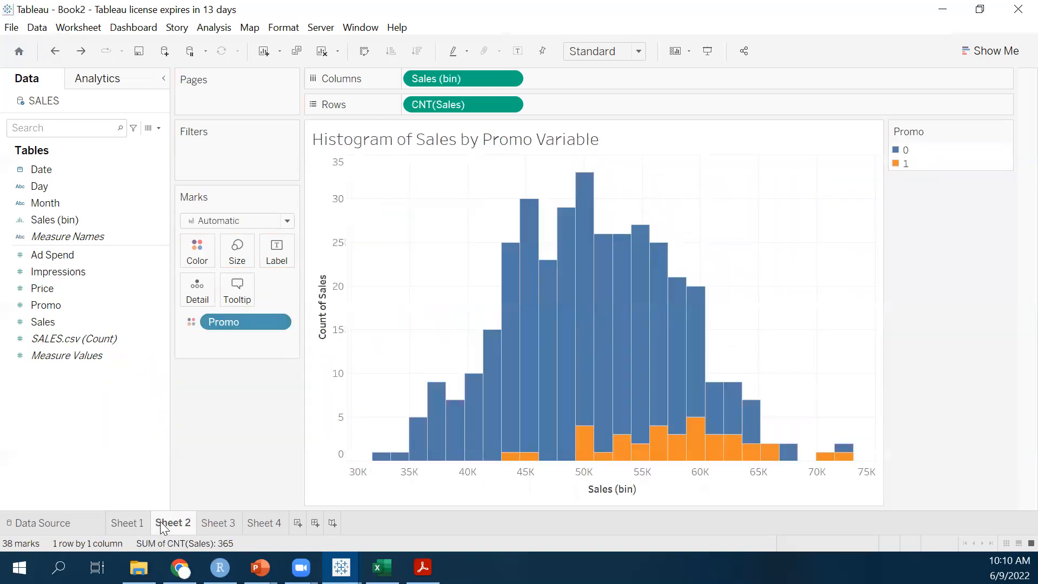
click(219, 523)
- Delete the Sheet 4 worksheet holding the plain Sales histogram
click(271, 528)
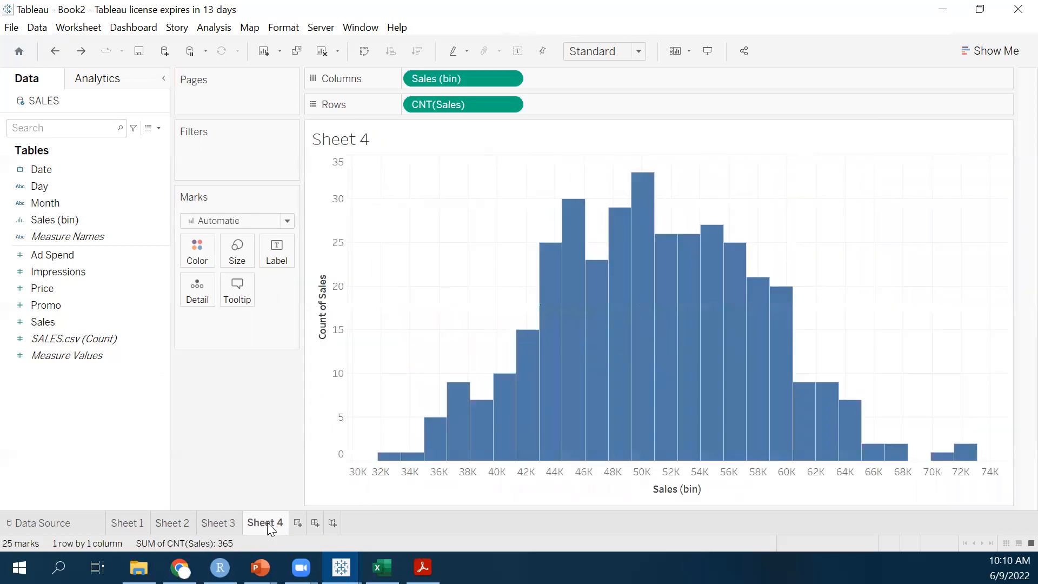
right_click(271, 527)
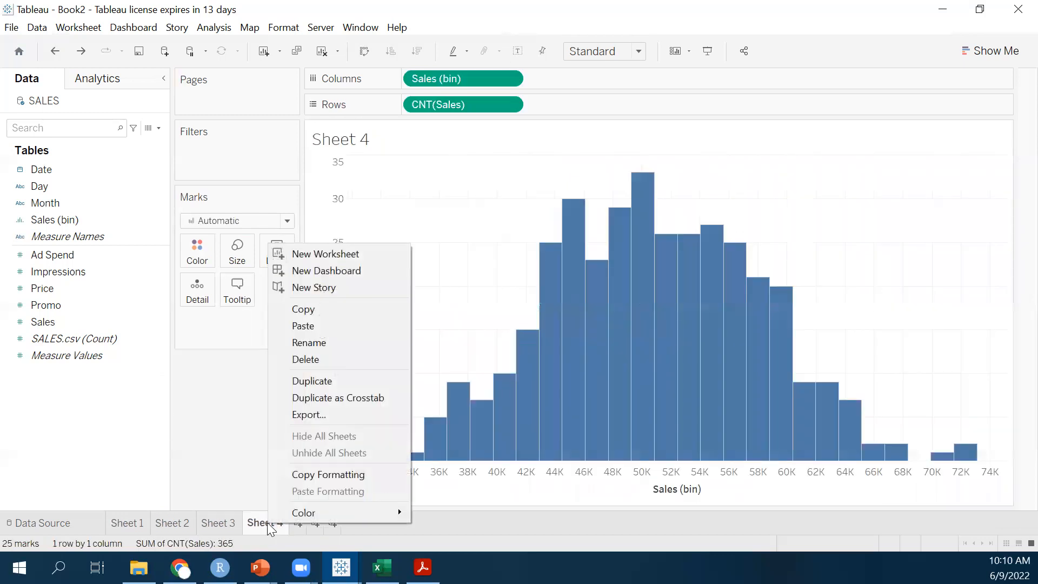
click(318, 359)
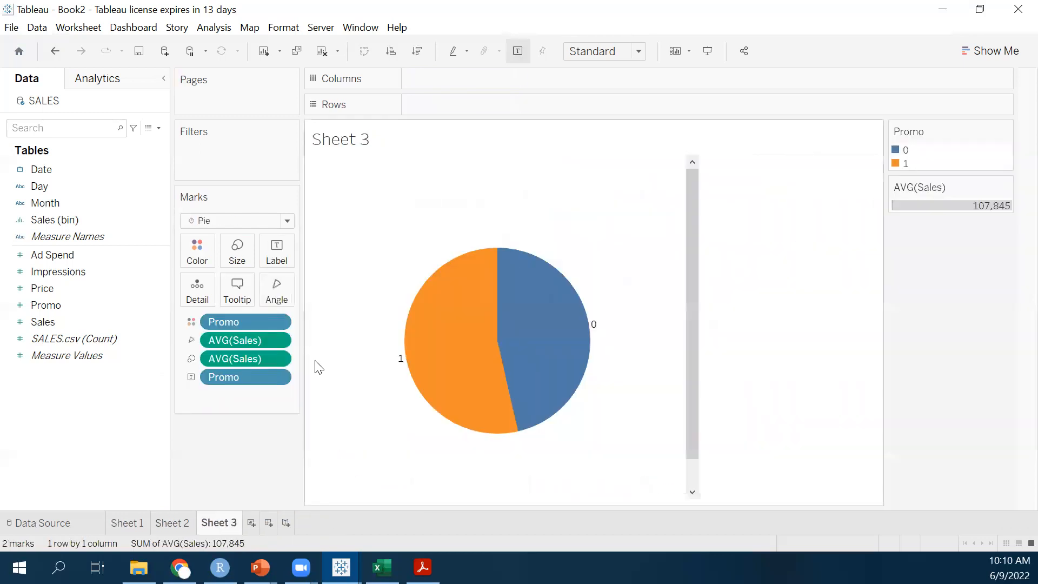
- Create a new worksheet and plot Sales on the rows against Ad Spend on the columns
click(253, 523)
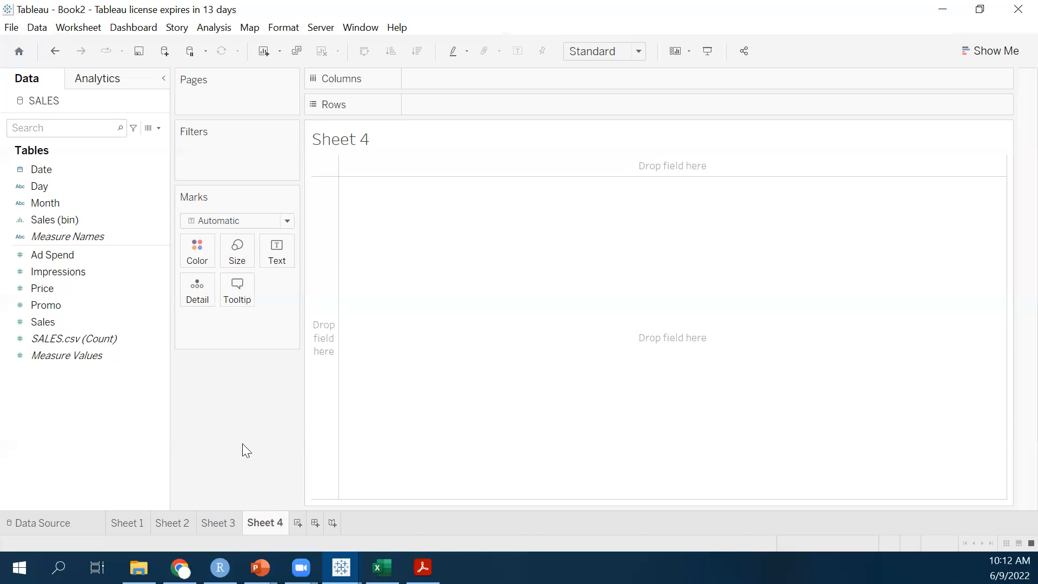
click(58, 324)
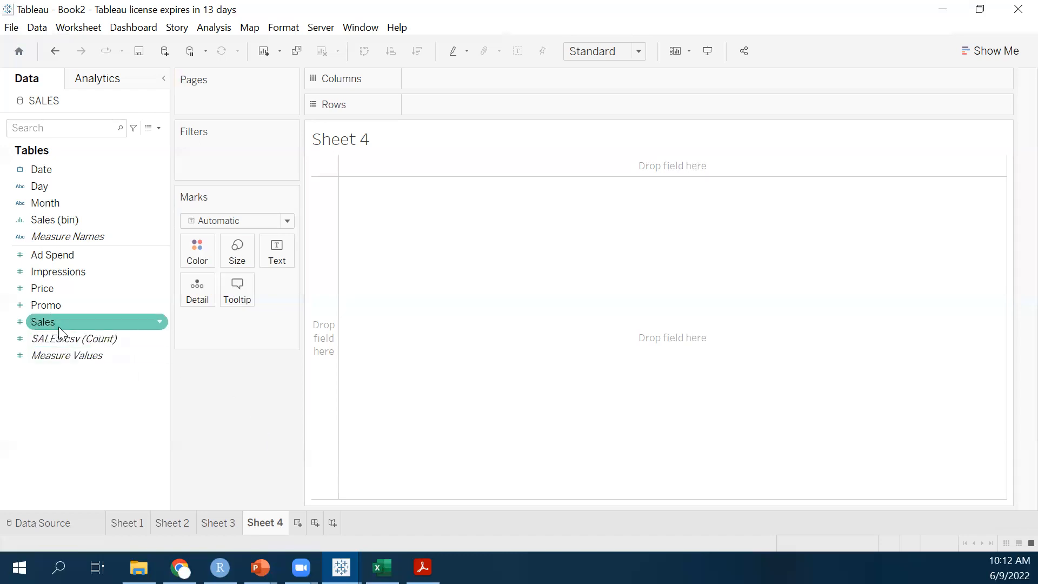
drag(55, 323, 463, 104)
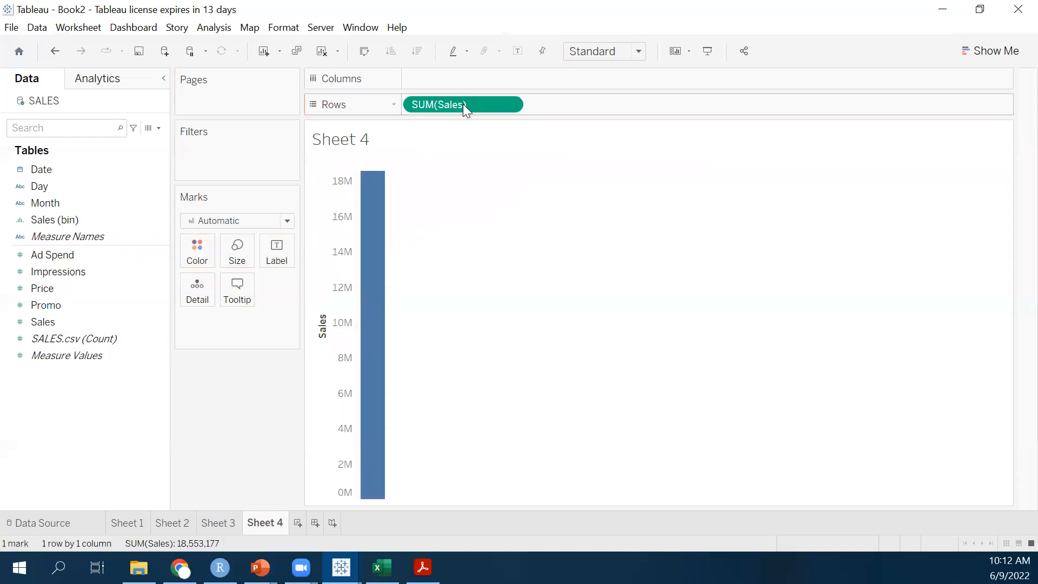
click(64, 255)
drag(64, 258, 449, 81)
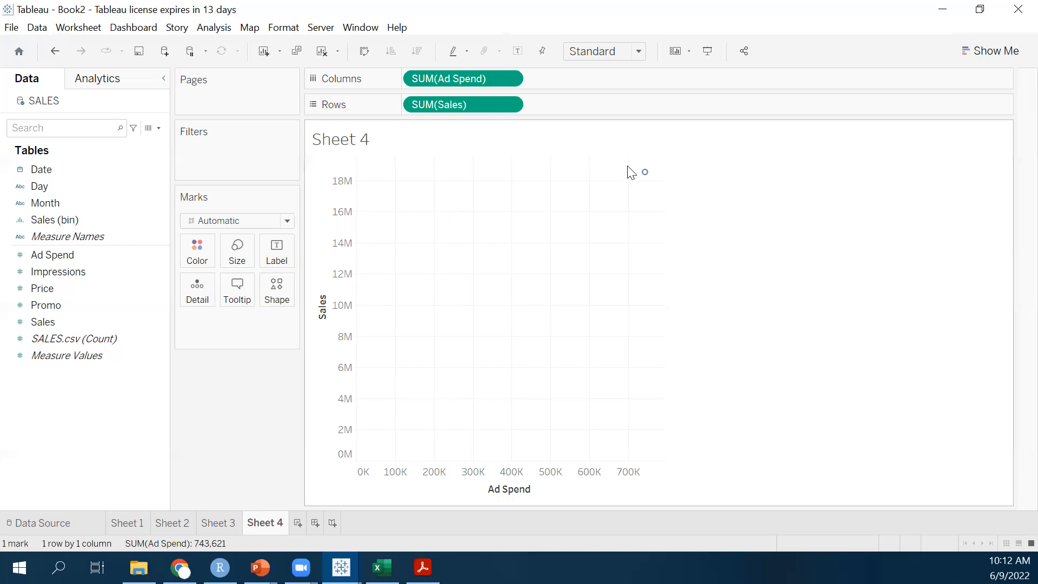
- Inspect the single aggregated mark and turn off measure aggregation to get a scatter plot of individual records
click(646, 173)
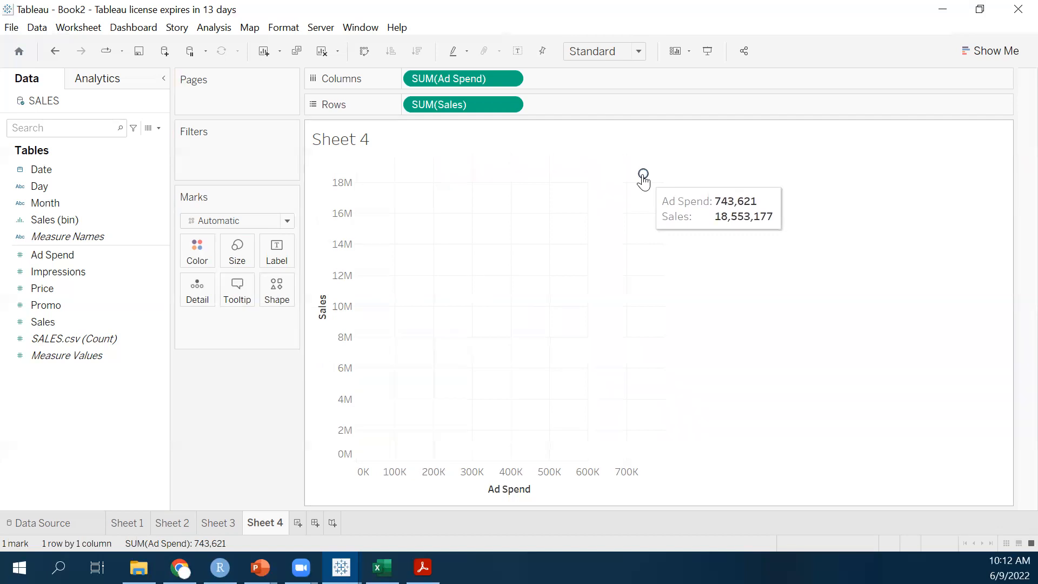
click(214, 28)
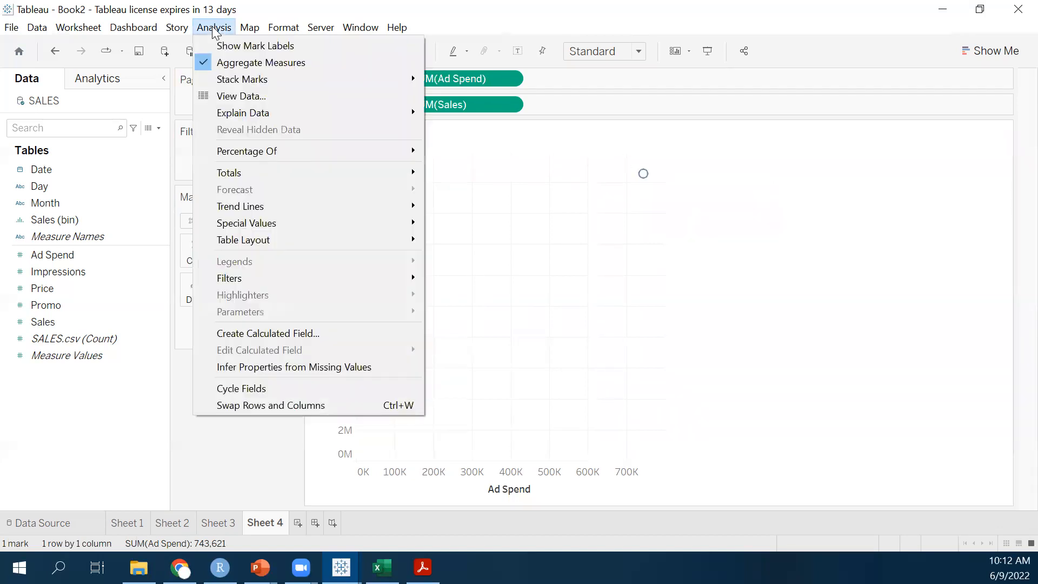
click(238, 64)
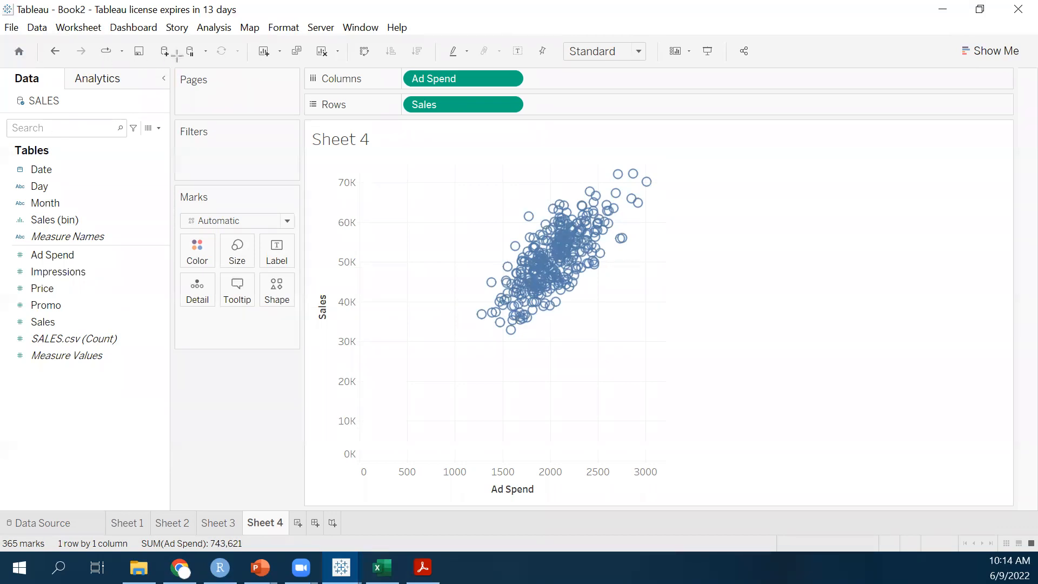
- Try average lines for Sales and Ad Spend on the whole scatter plot, and undo them after inspecting
drag(232, 24, 126, 77)
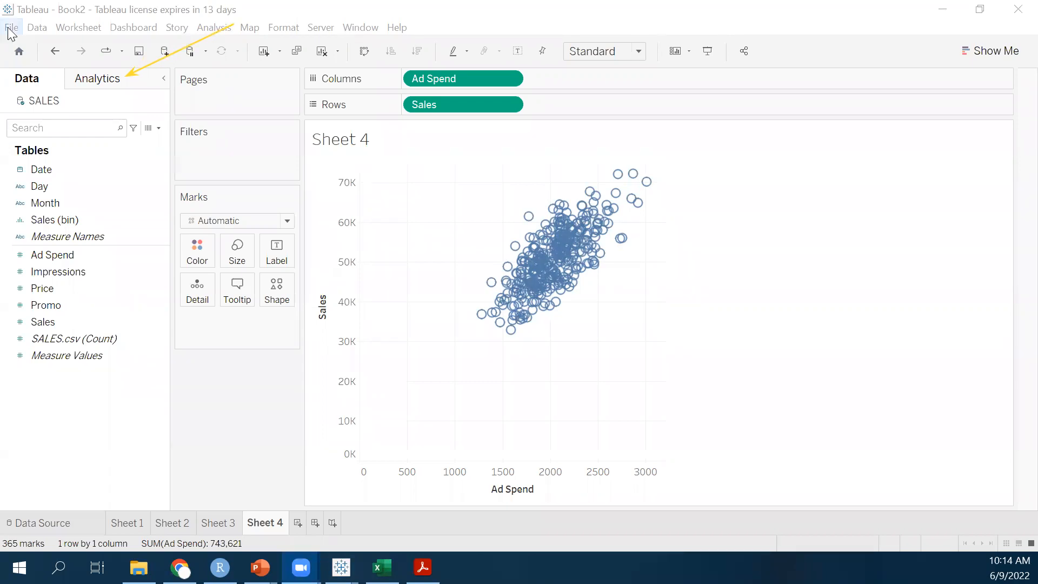
click(103, 82)
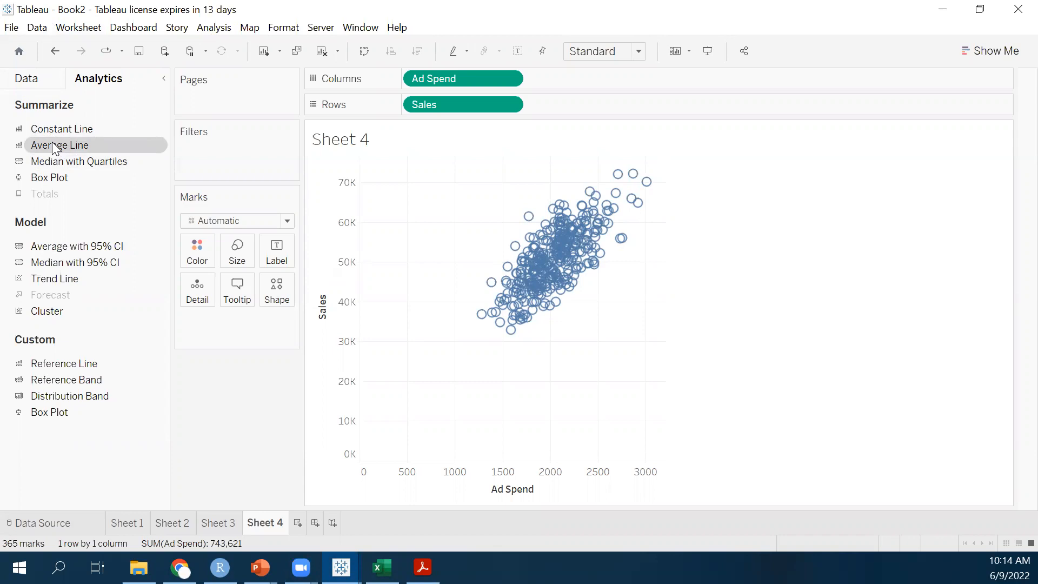
drag(52, 144, 442, 172)
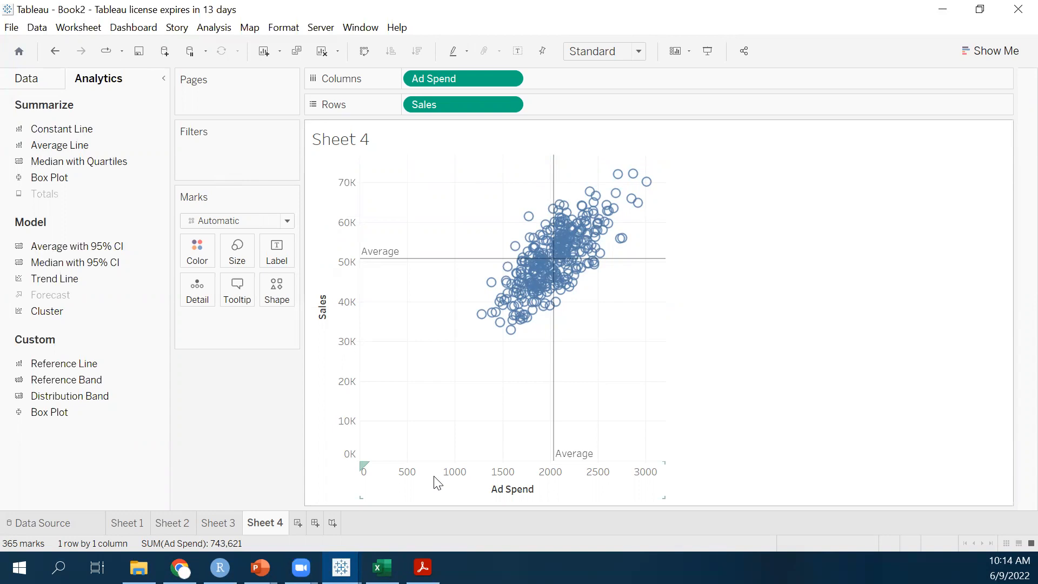
mouse_move(431, 265)
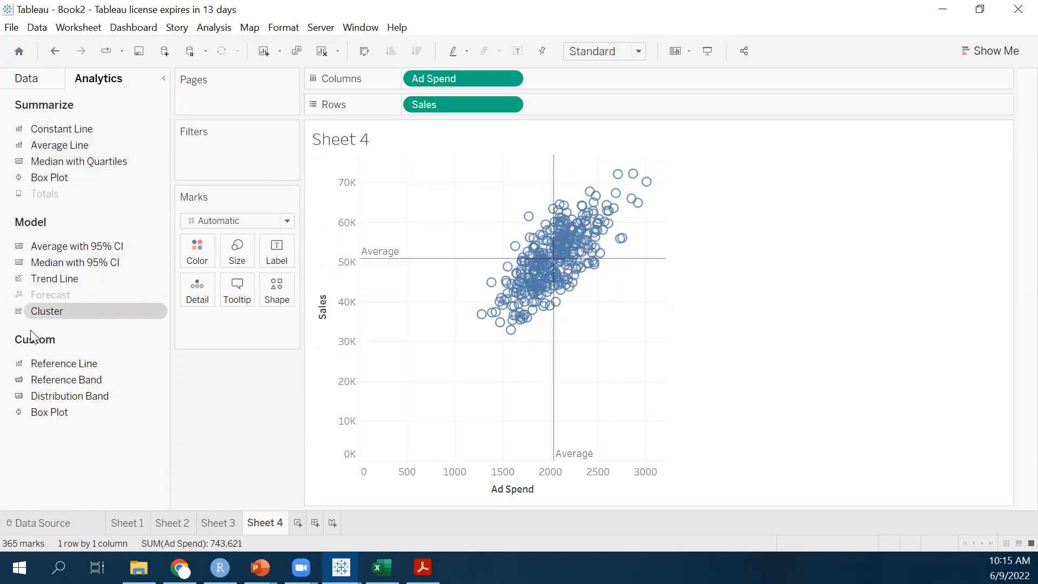
click(55, 51)
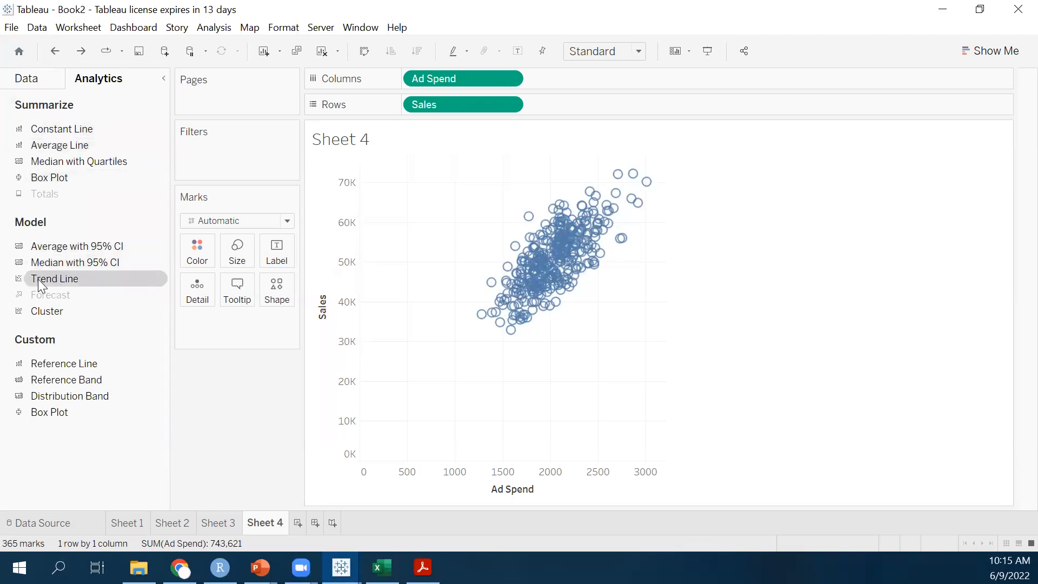
- Add a linear trend line to the Sales–Ad Spend scatter plot and examine it
drag(36, 278, 422, 179)
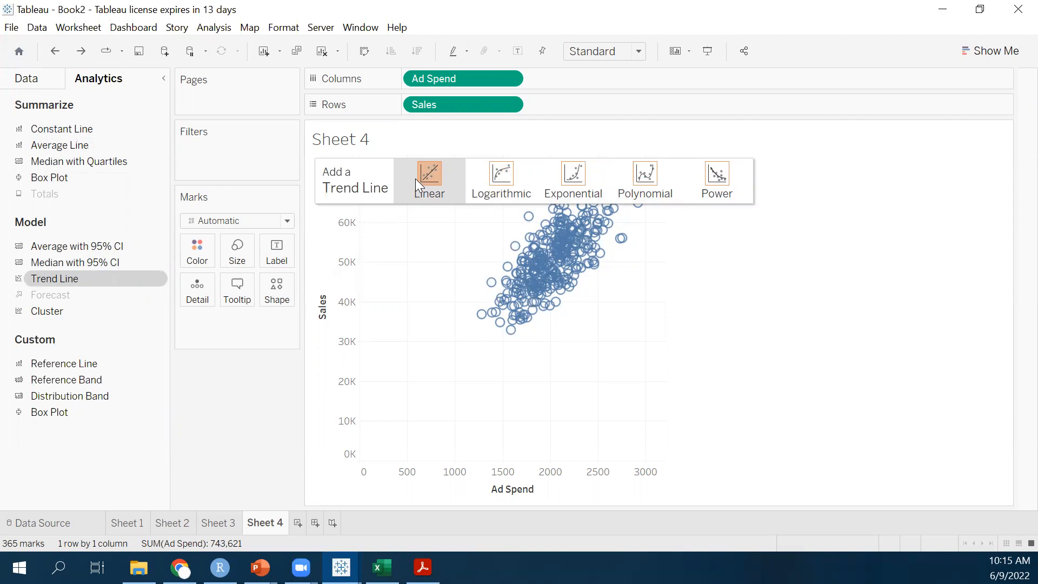
drag(416, 179, 416, 179)
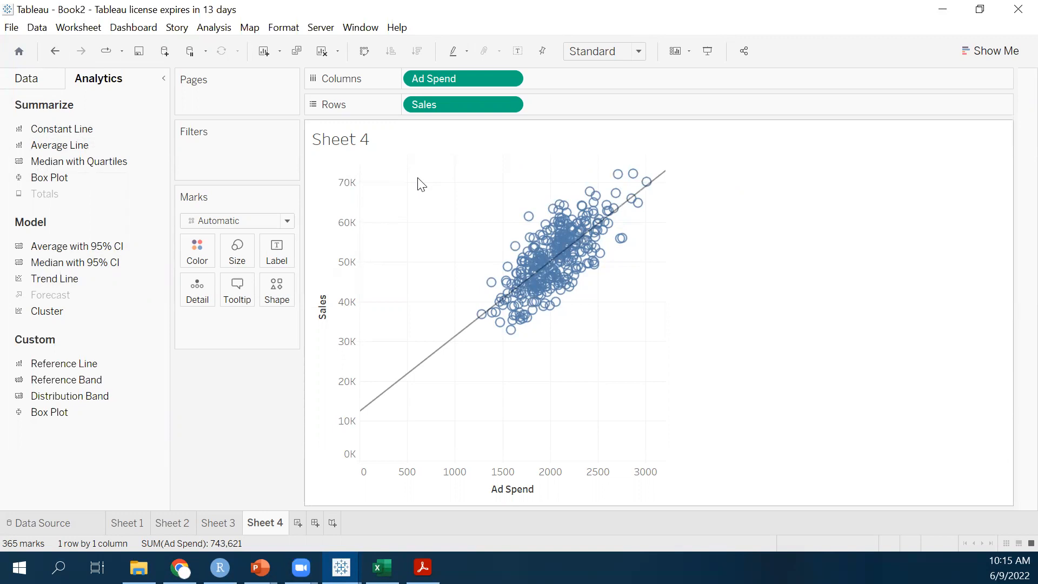
mouse_move(424, 365)
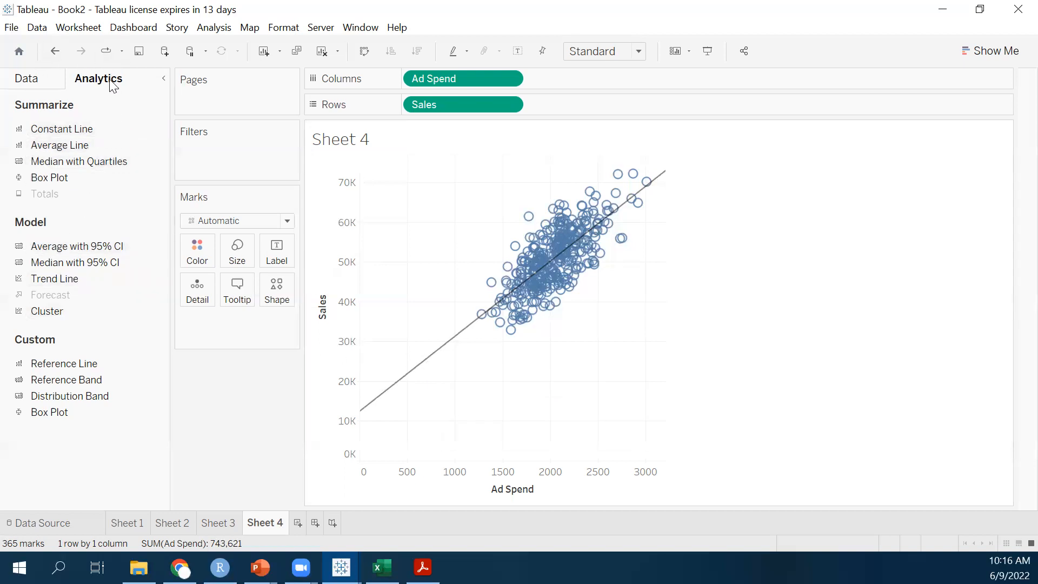
- Check the average Sales of the Promo 1 slice in the Sheet 3 pie chart, and return to Sheet 4
click(21, 79)
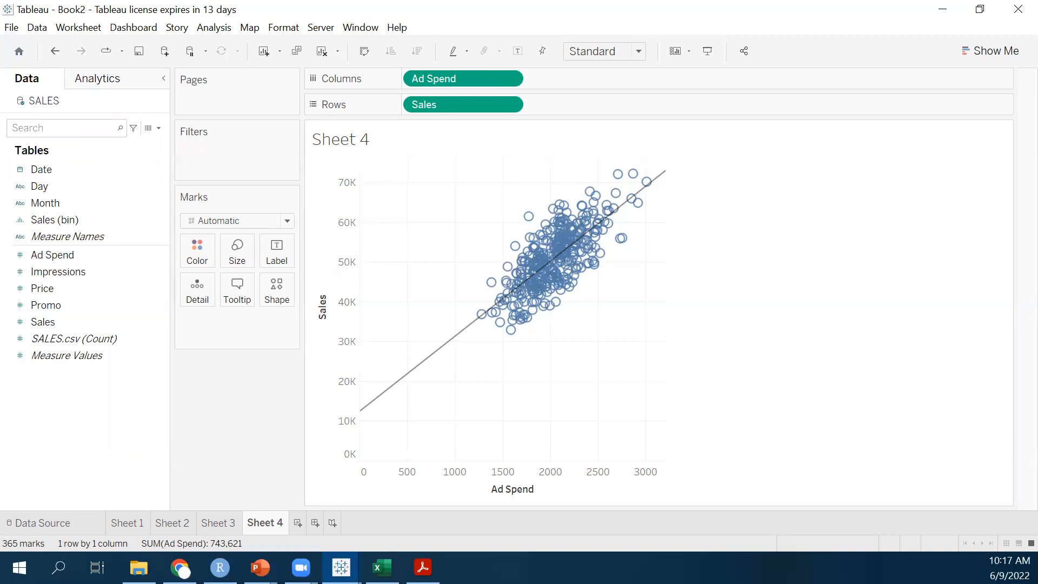
click(218, 522)
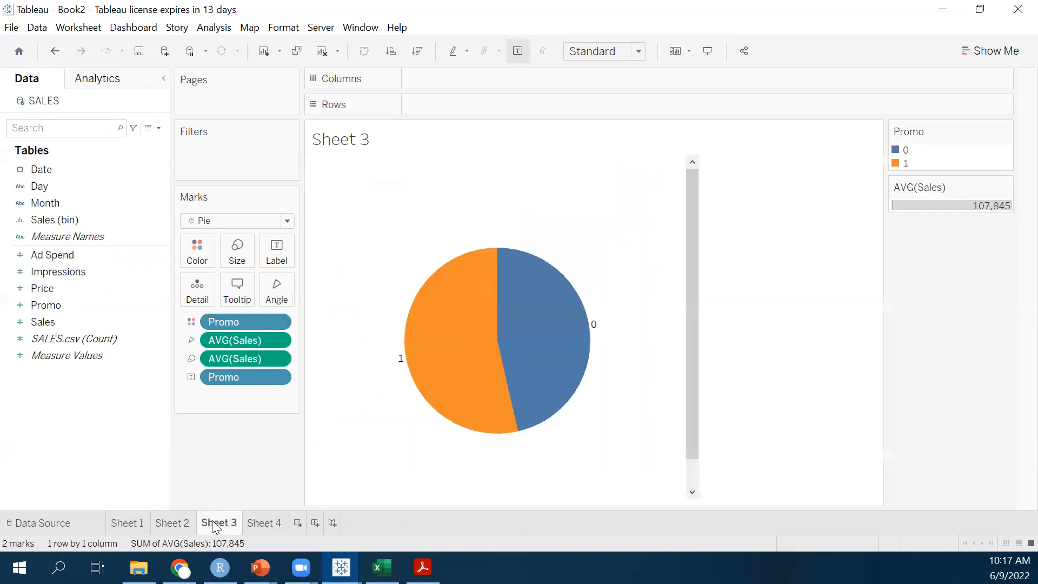
mouse_move(451, 375)
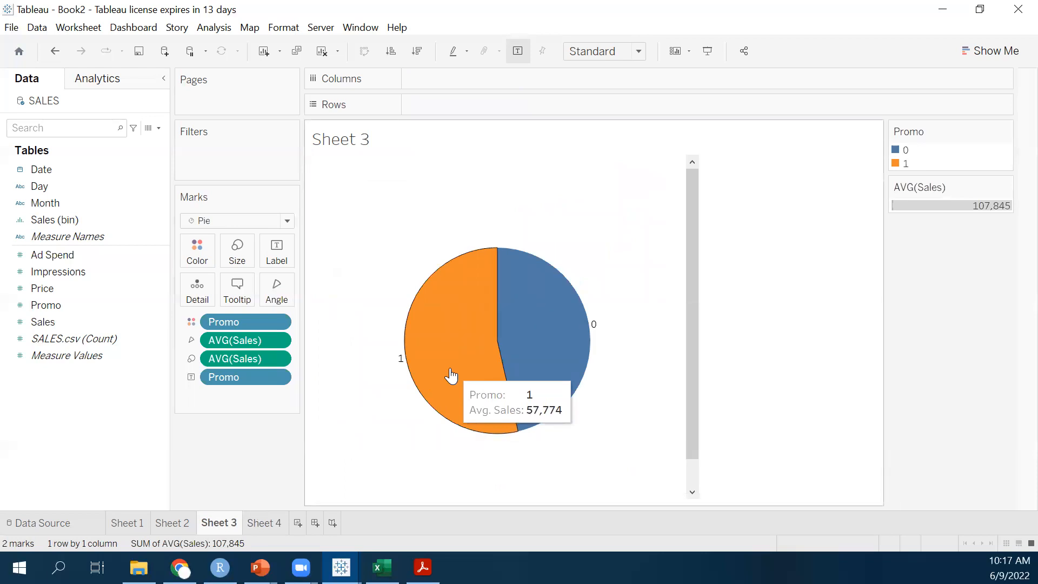
click(257, 524)
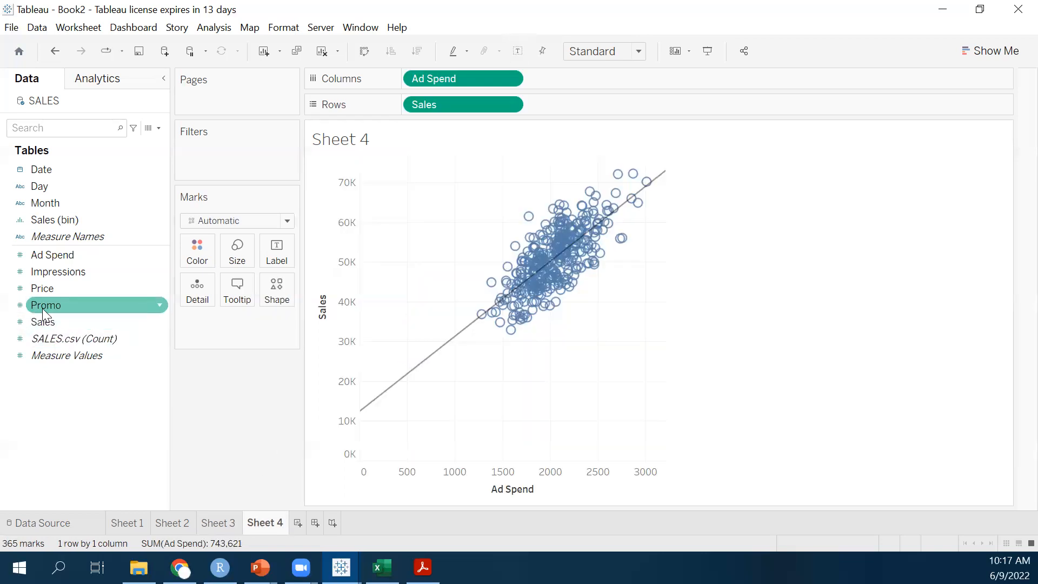
- Convert Promo to a dimension and color the scatter plot marks and trend lines by it
drag(43, 307, 46, 202)
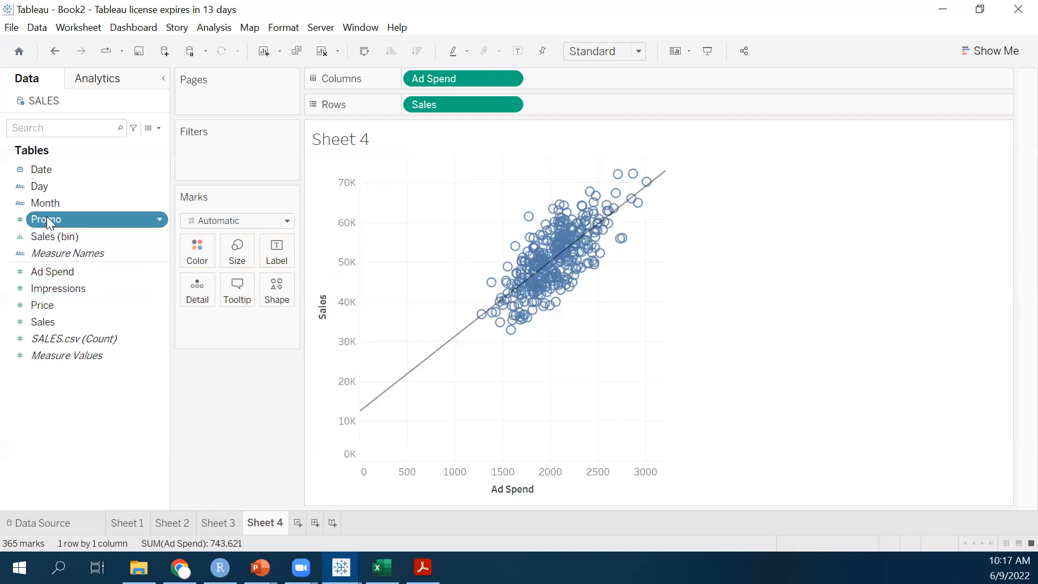
drag(46, 216, 203, 256)
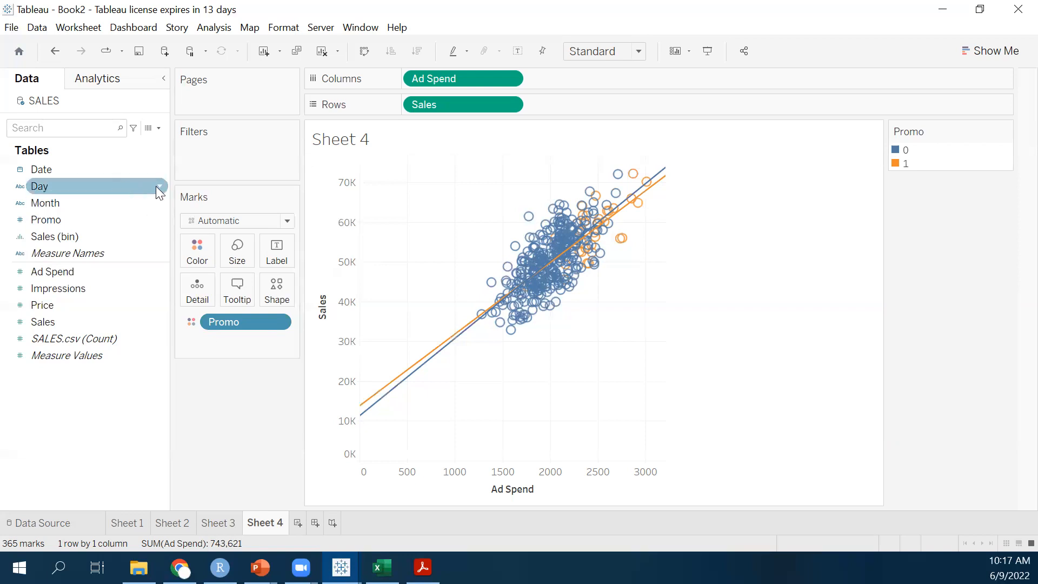
mouse_move(452, 342)
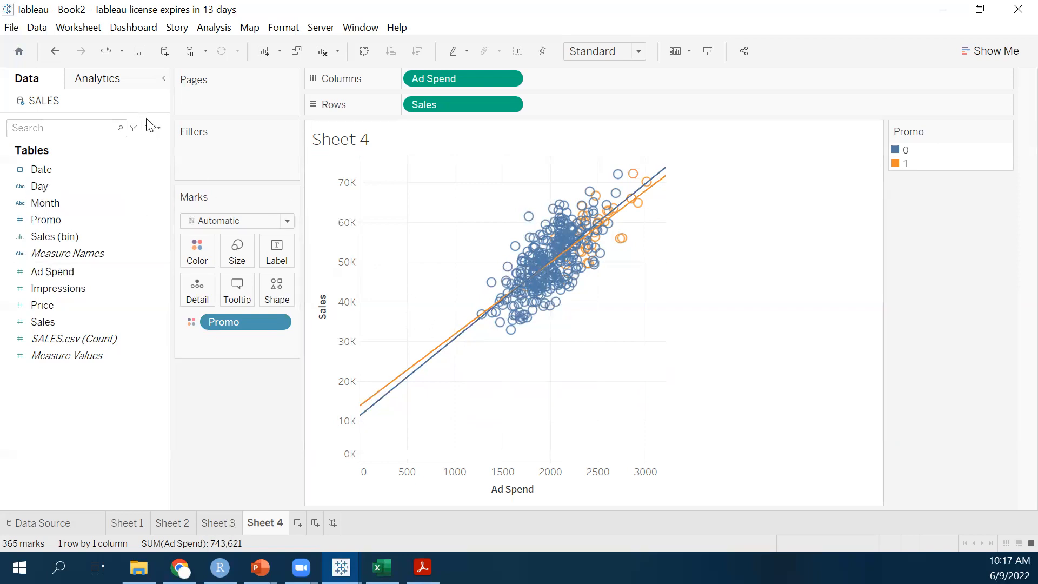
- Undo back to the scatter plot without trend line, and color its marks by Promo as a dimension
click(50, 58)
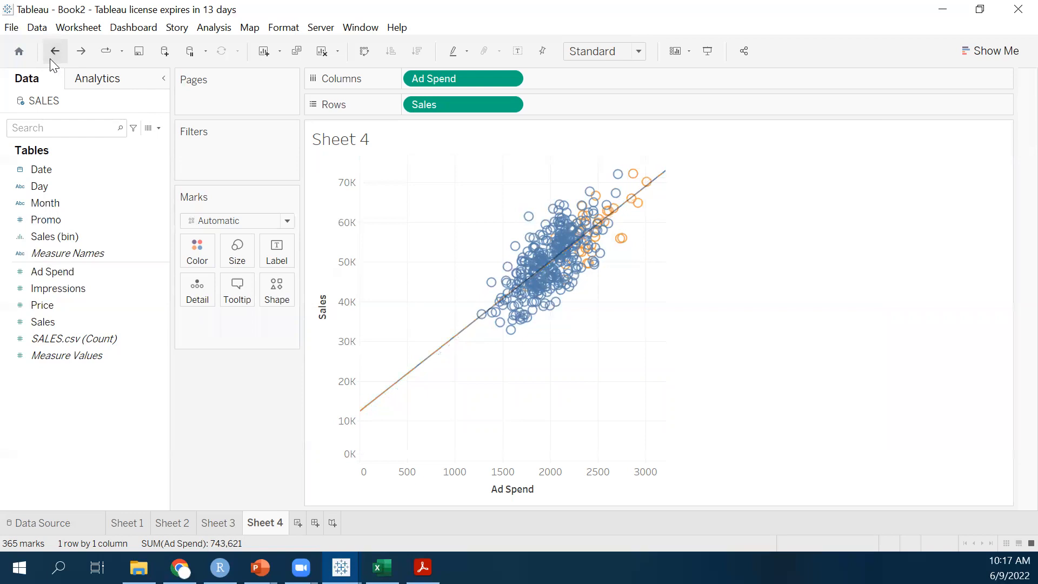
click(50, 59)
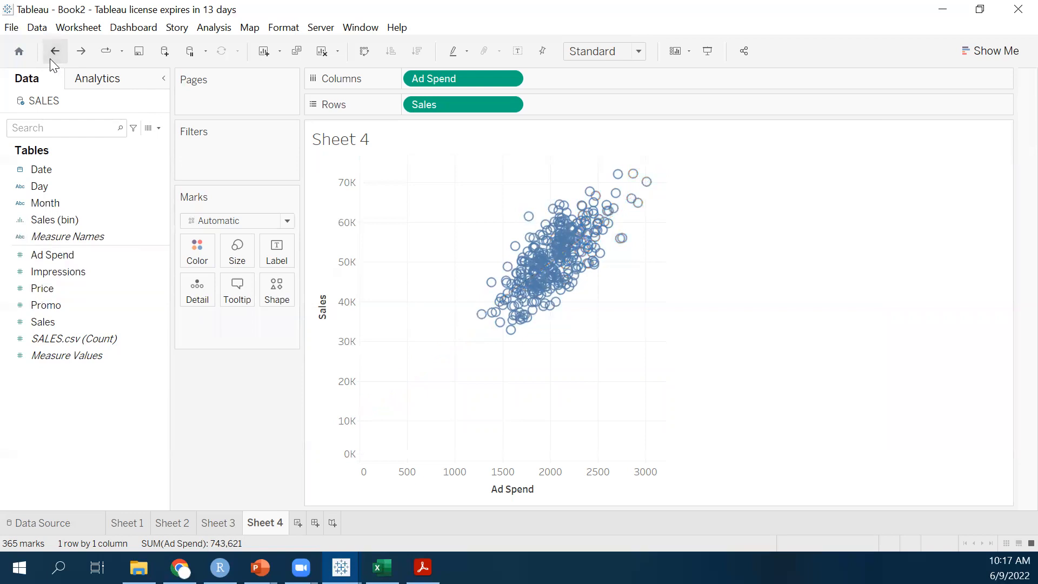
drag(52, 306, 201, 254)
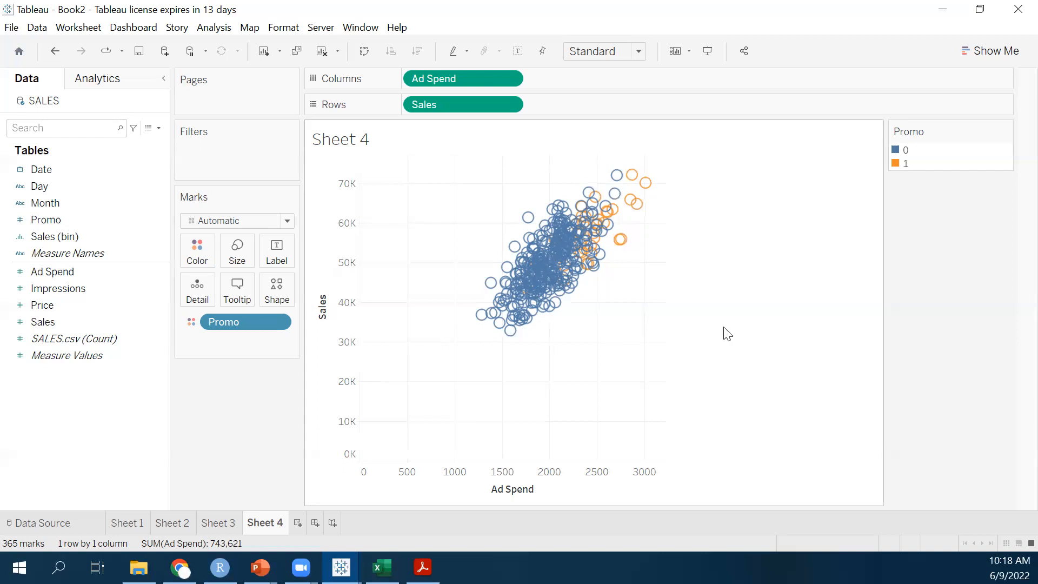
mouse_move(618, 176)
- Try sizing the scatter plot marks by Price, and remove Price again after a look at the Sheet 3 pie chart
click(67, 307)
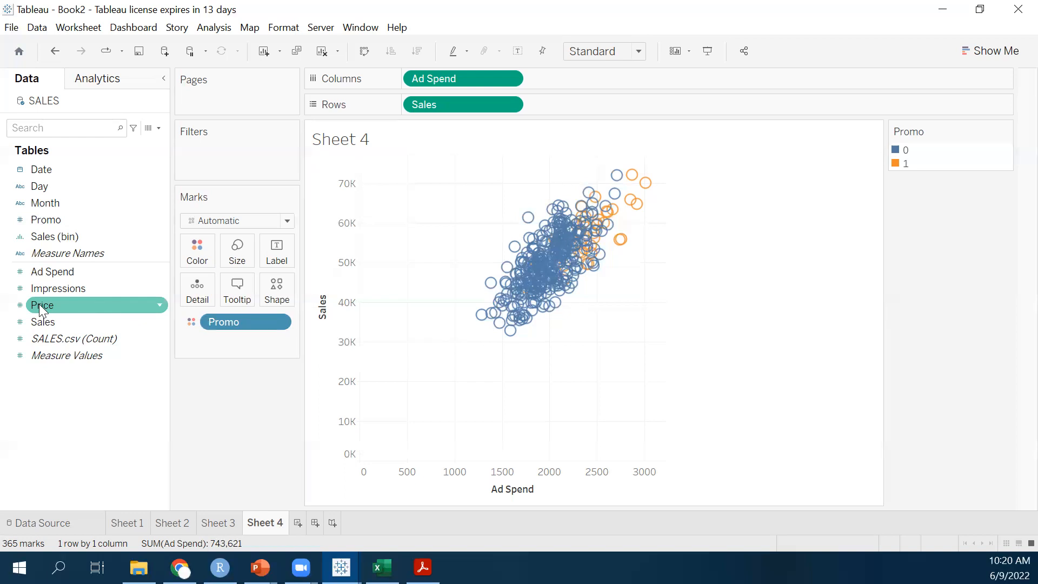
drag(41, 308, 236, 261)
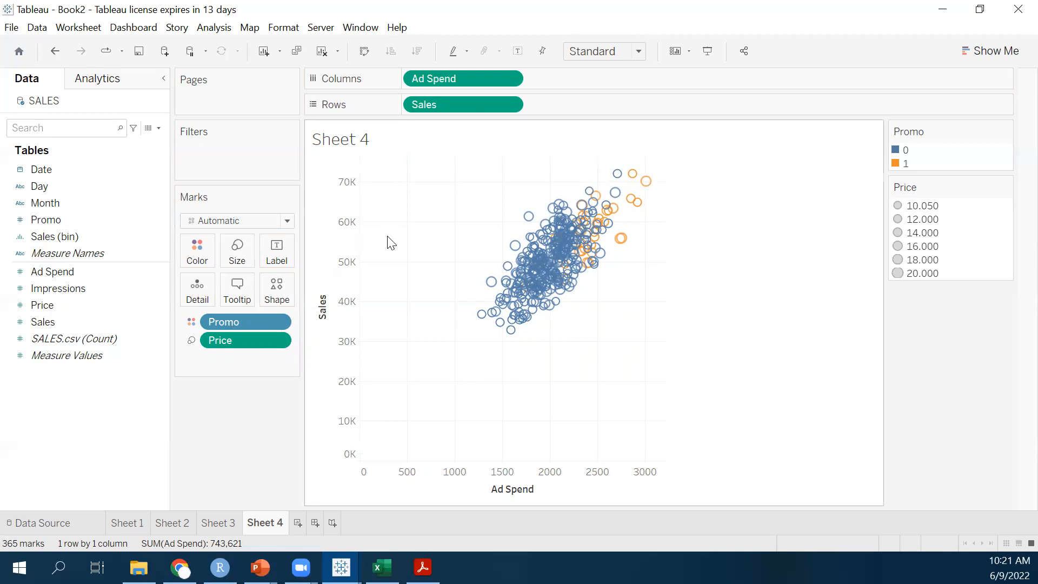
click(221, 527)
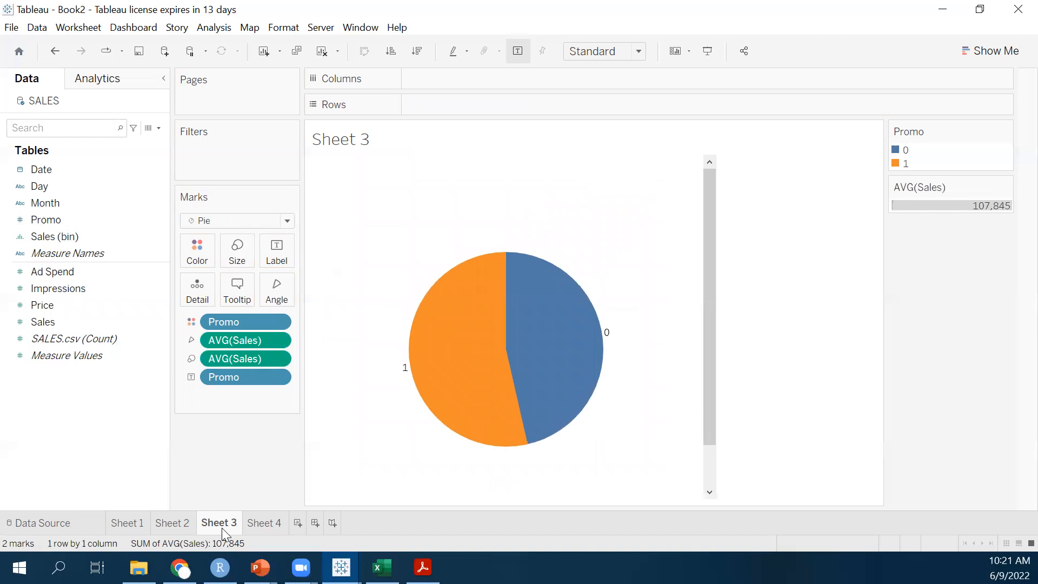
click(270, 524)
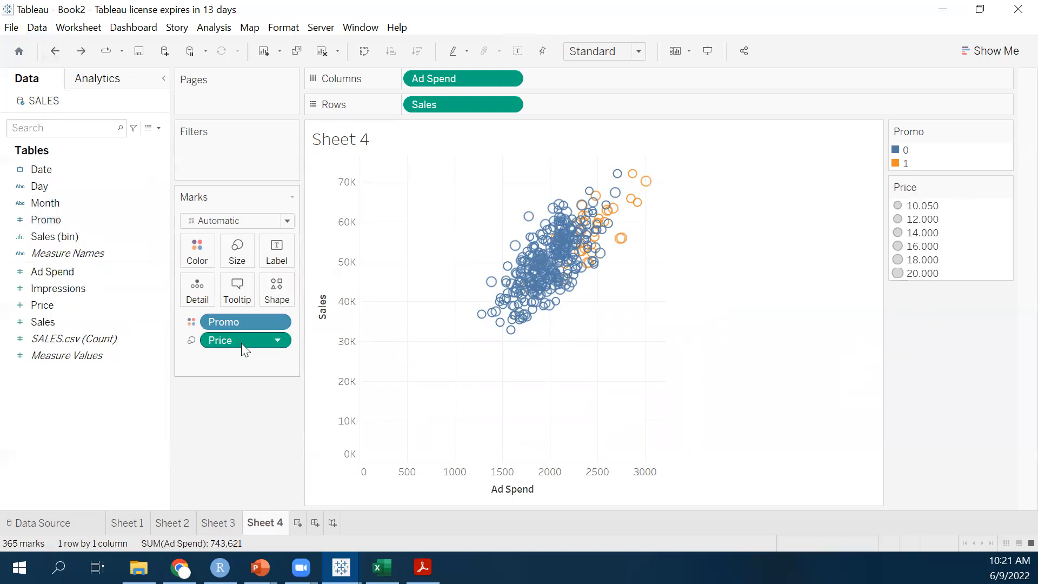
drag(241, 342, 92, 322)
- Size the scatter plot marks by Impressions and inspect individual low and high Sales points
click(56, 273)
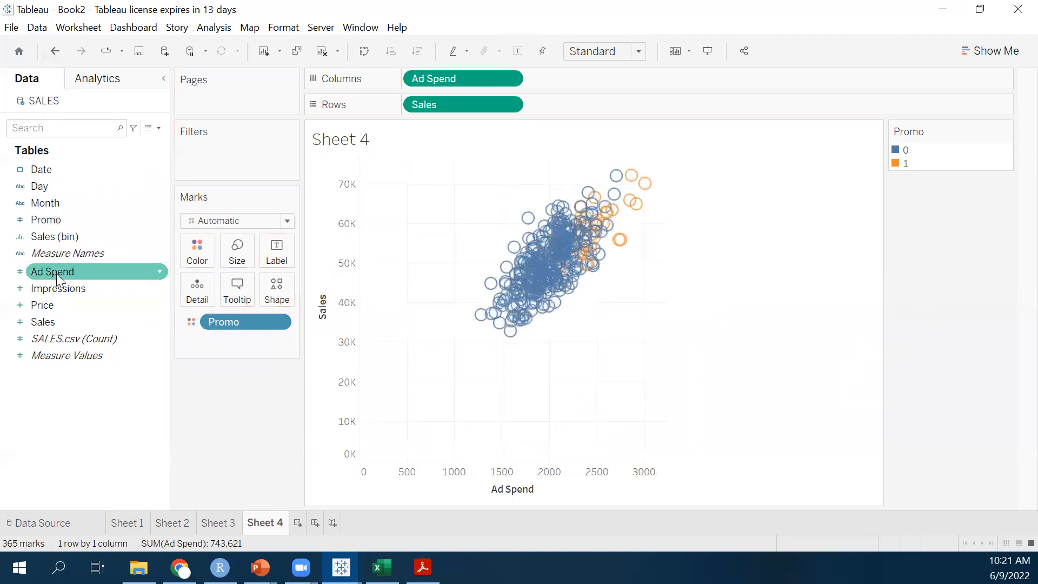
click(56, 294)
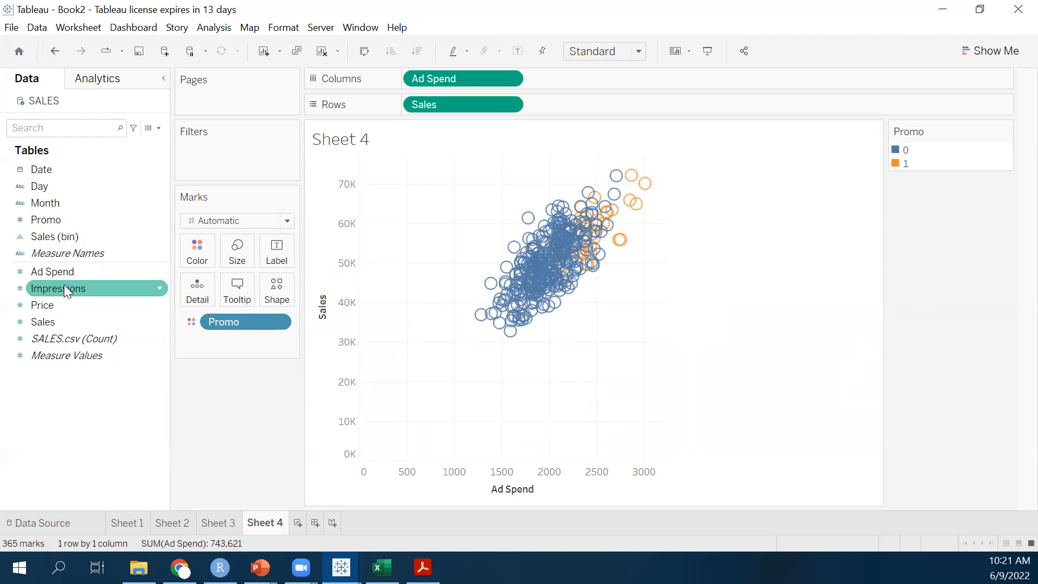
click(64, 287)
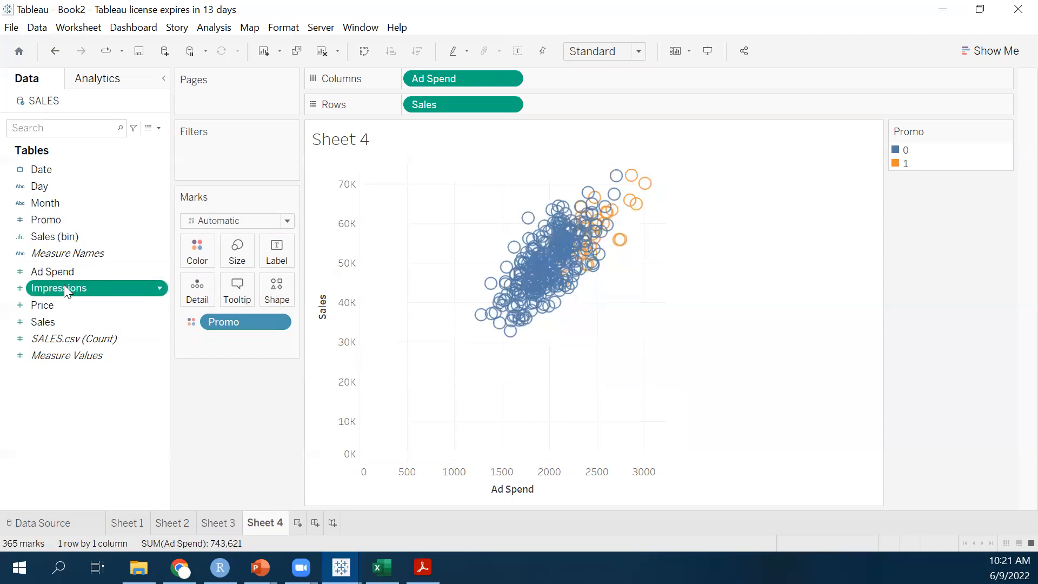
click(64, 286)
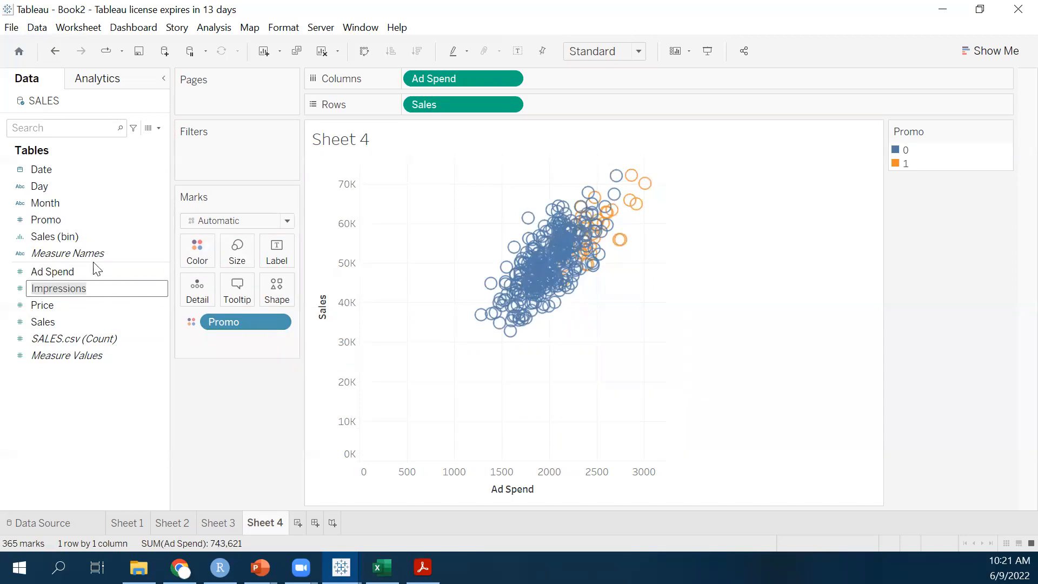
key(Escape)
drag(68, 287, 244, 255)
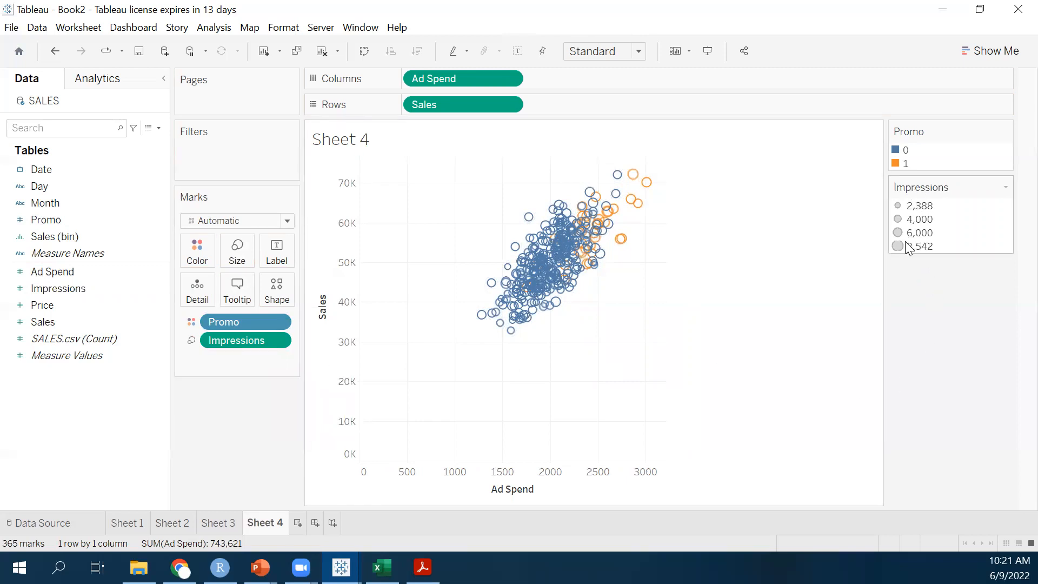
mouse_move(511, 331)
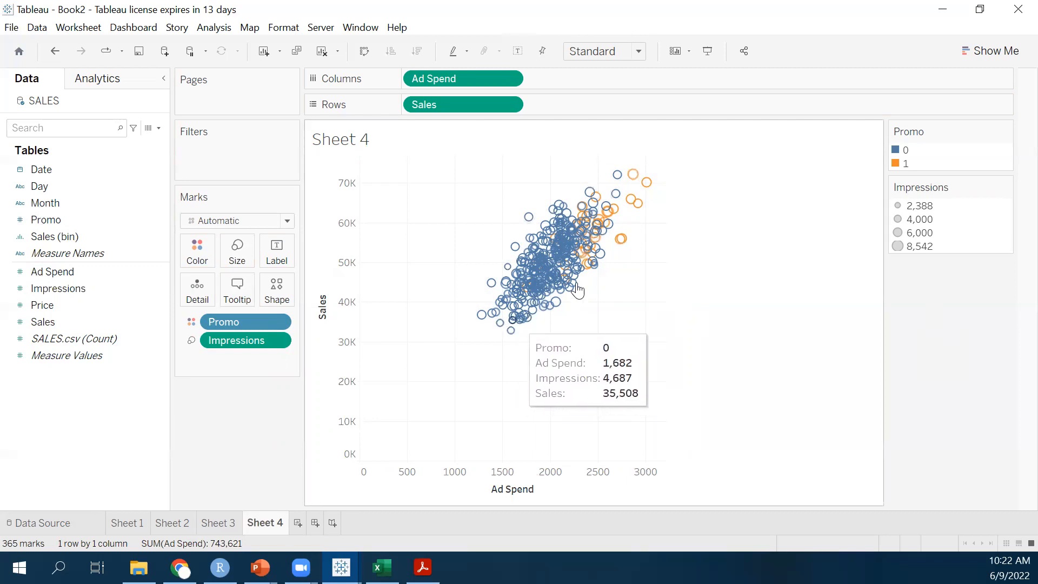
mouse_move(632, 176)
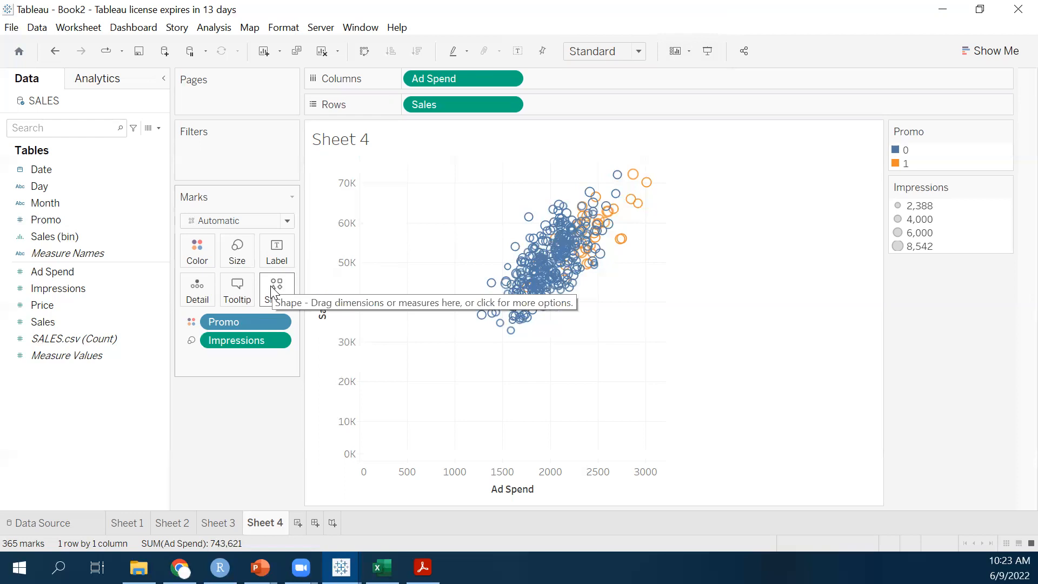
- Assign Day to the shape of the scatter plot marks and inspect one of the highest Sales points
click(153, 222)
click(72, 202)
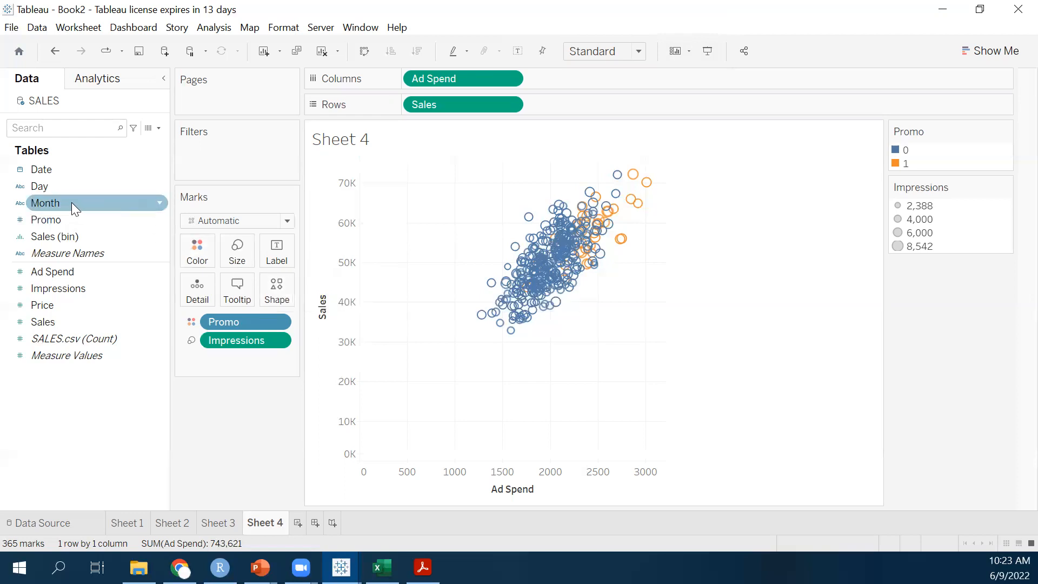
click(76, 191)
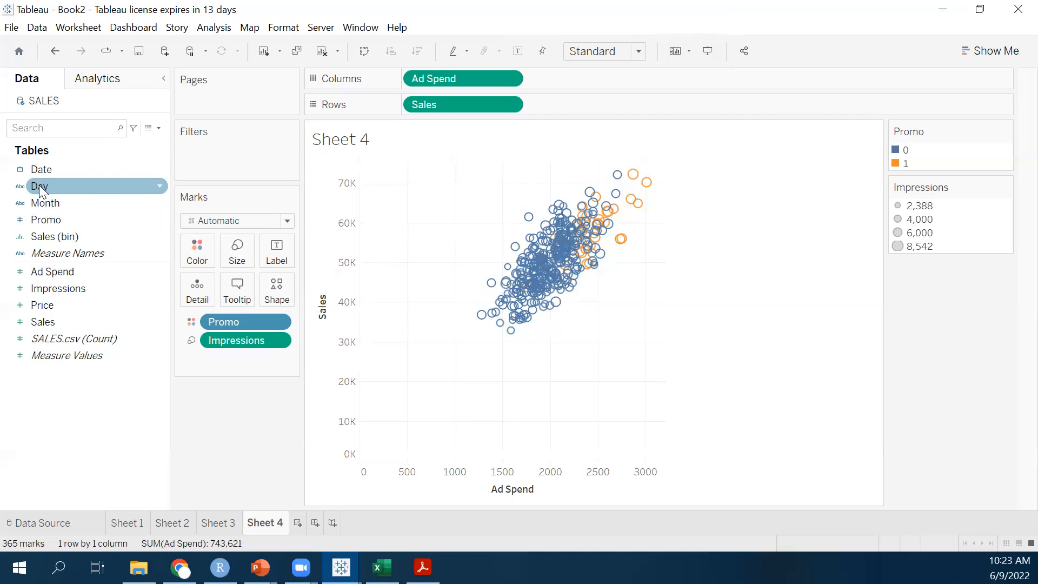
drag(39, 186, 278, 289)
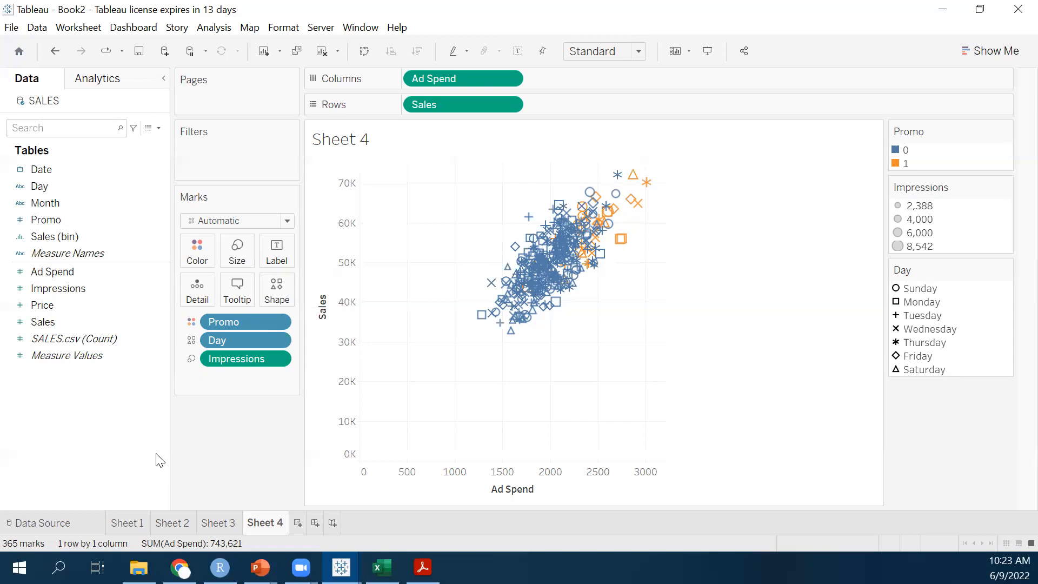
mouse_move(632, 186)
- Review the box plots on Sheet 1, the histogram on Sheet 2 and the pie chart on Sheet 3, and return to Sheet 4
click(128, 524)
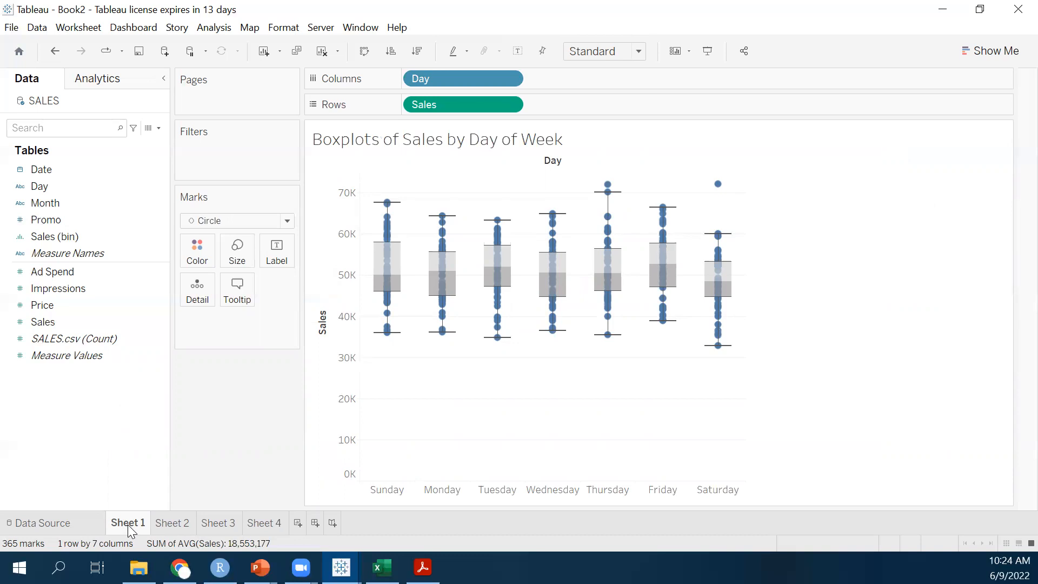
click(180, 524)
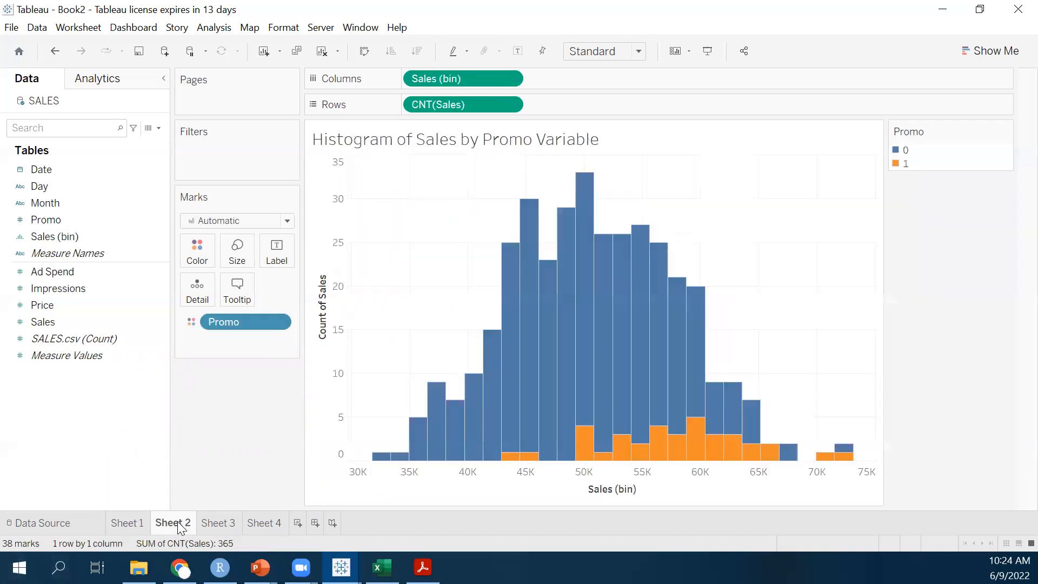
click(221, 523)
click(265, 524)
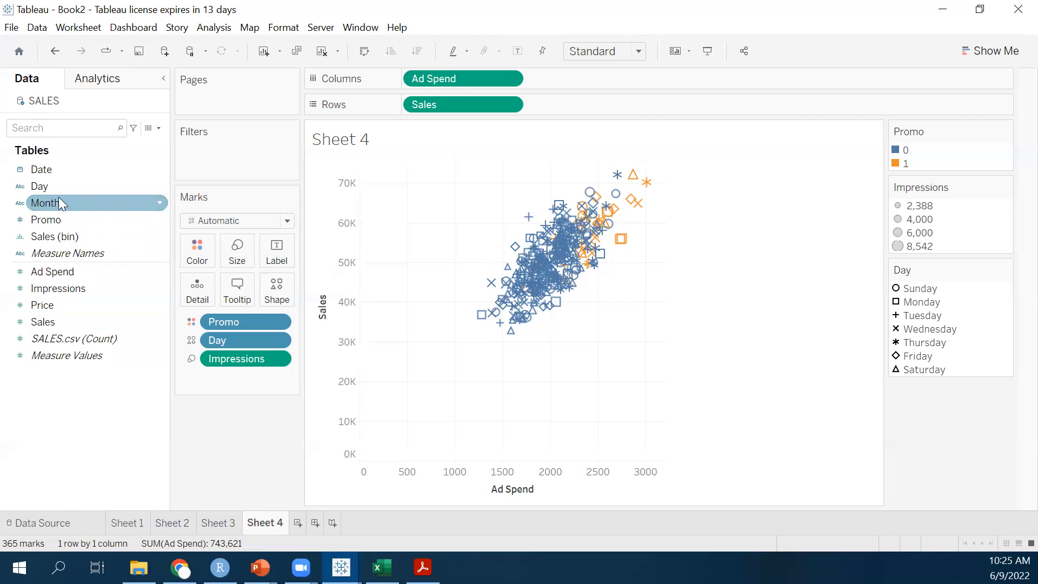
- Try labelling the scatter plot marks by Month, and undo both that and the Day shape encoding
drag(55, 201, 277, 247)
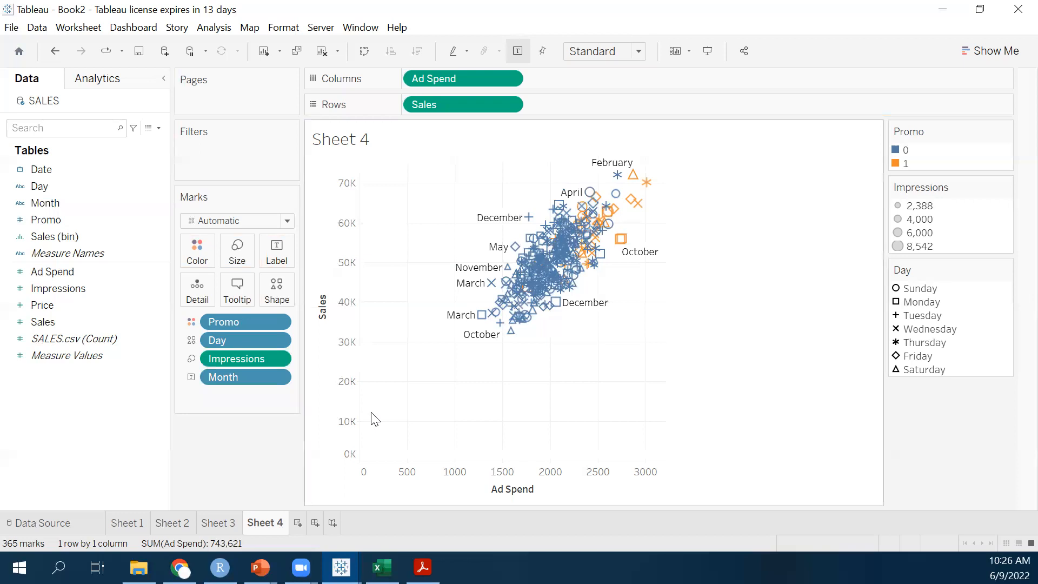
click(56, 53)
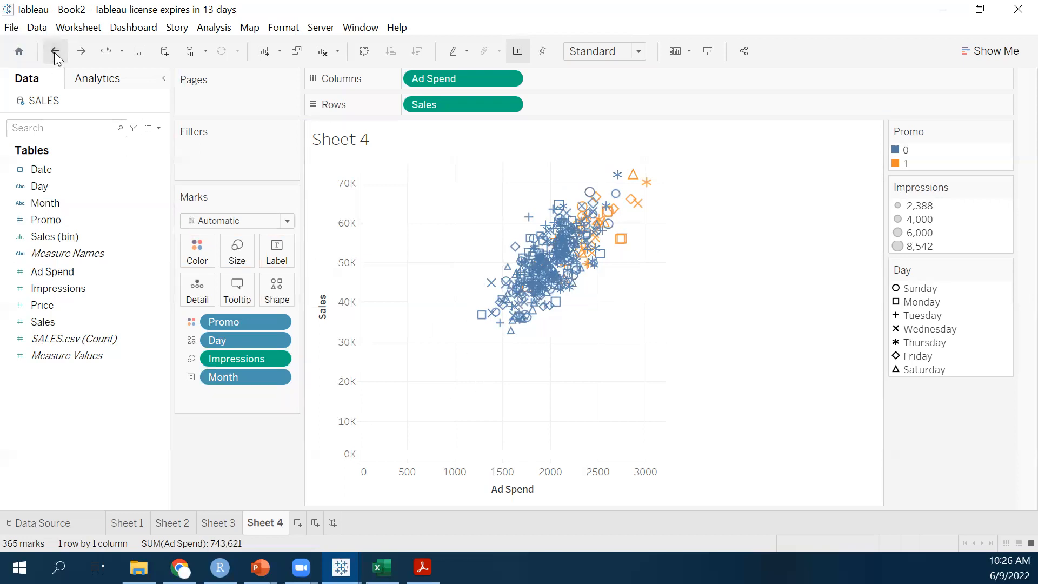
click(55, 53)
click(55, 53)
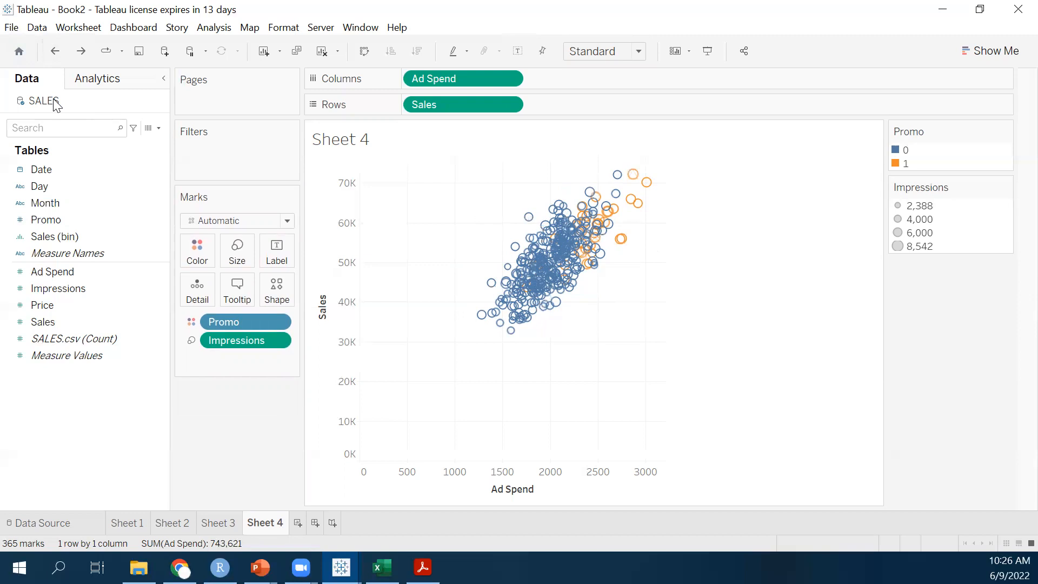
- Compare the histogram, pie chart, scatter plot and box plot worksheets once more, ending on the scatter plot in Sheet 4
click(130, 522)
click(172, 523)
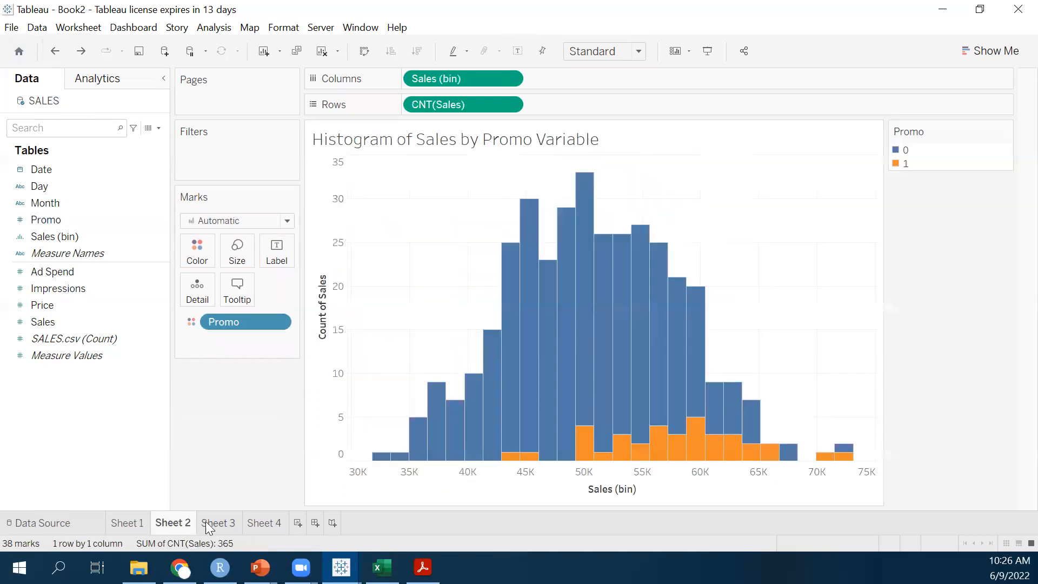
click(218, 522)
click(263, 523)
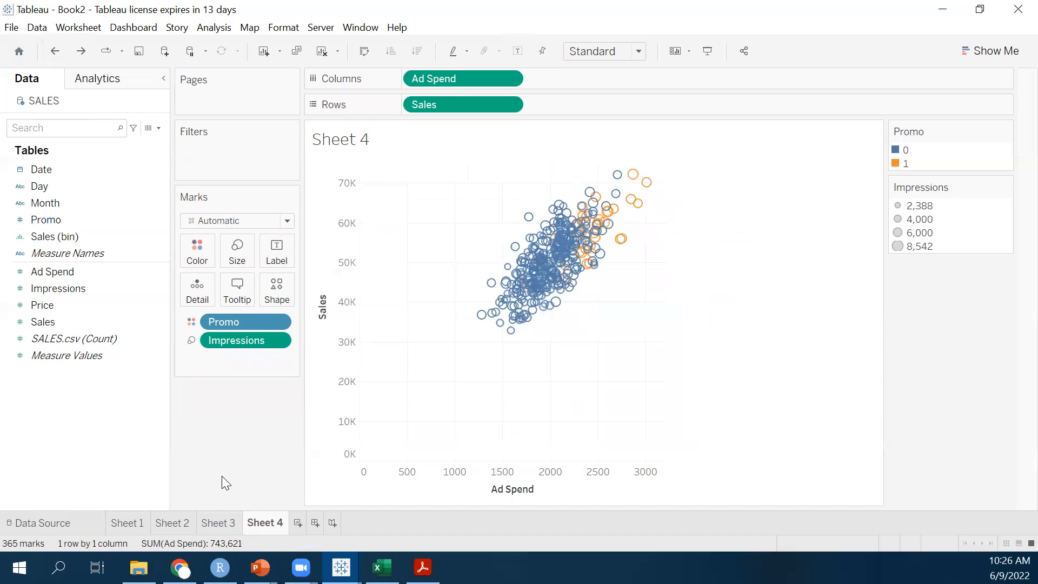
click(126, 524)
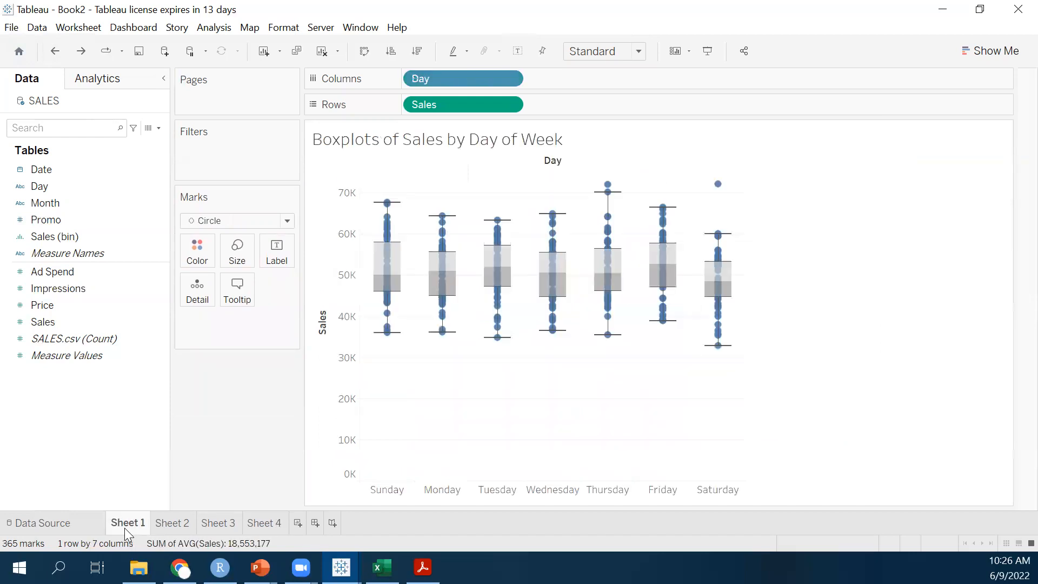
click(164, 526)
click(218, 523)
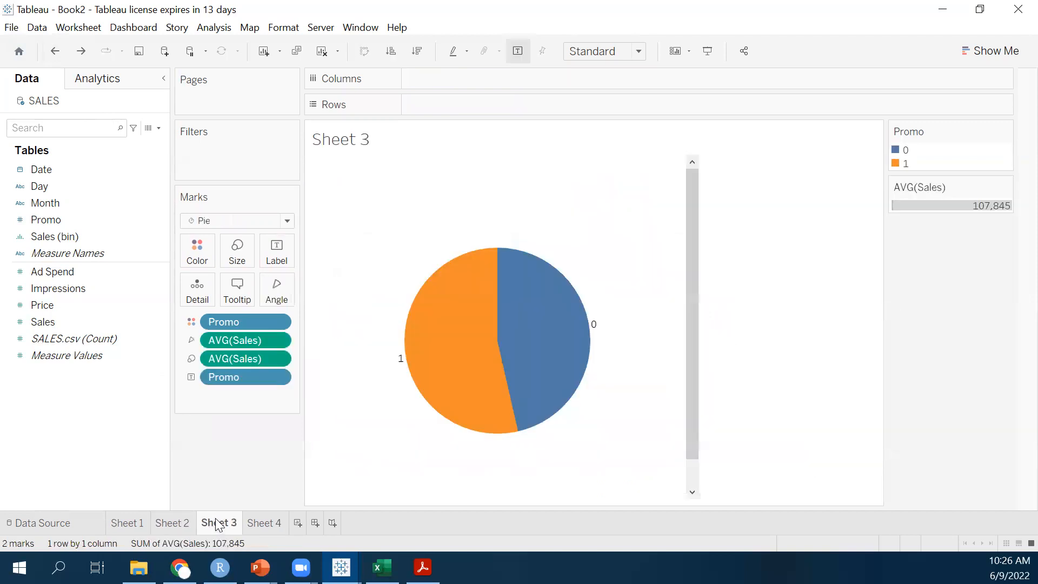
click(265, 524)
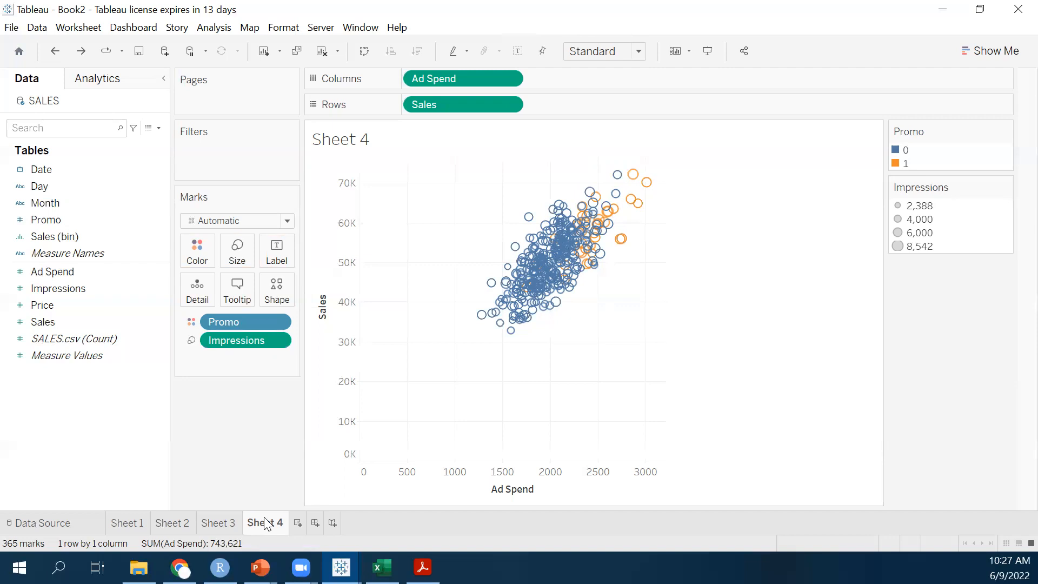
- Create a dashboard and arrange Sheet 1, Sheet 2, Sheet 3 and Sheet 4 on it in a two-by-two layout
click(315, 523)
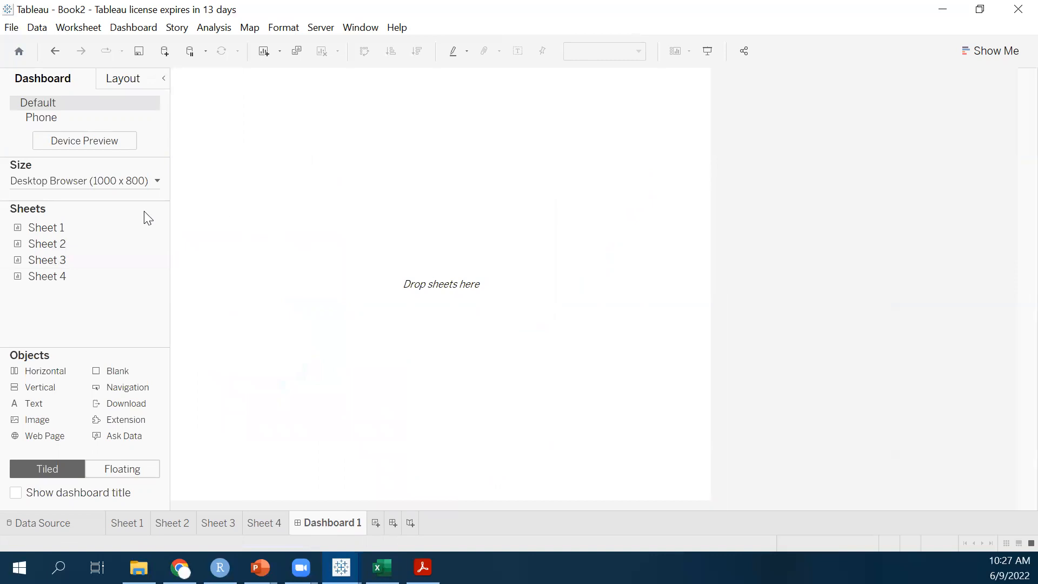
drag(62, 227, 253, 191)
drag(50, 248, 668, 172)
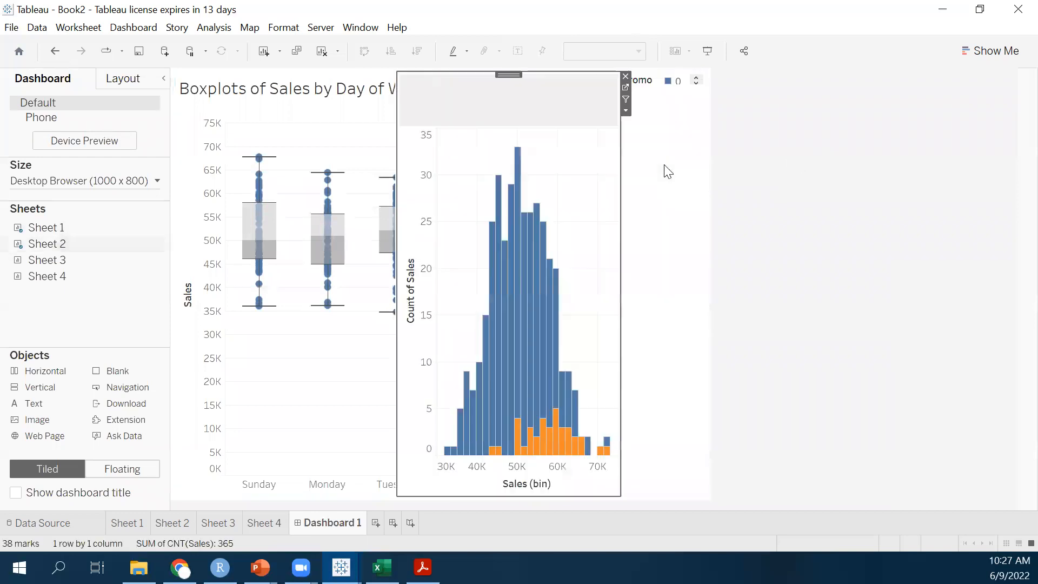
drag(65, 262, 200, 357)
drag(47, 276, 525, 388)
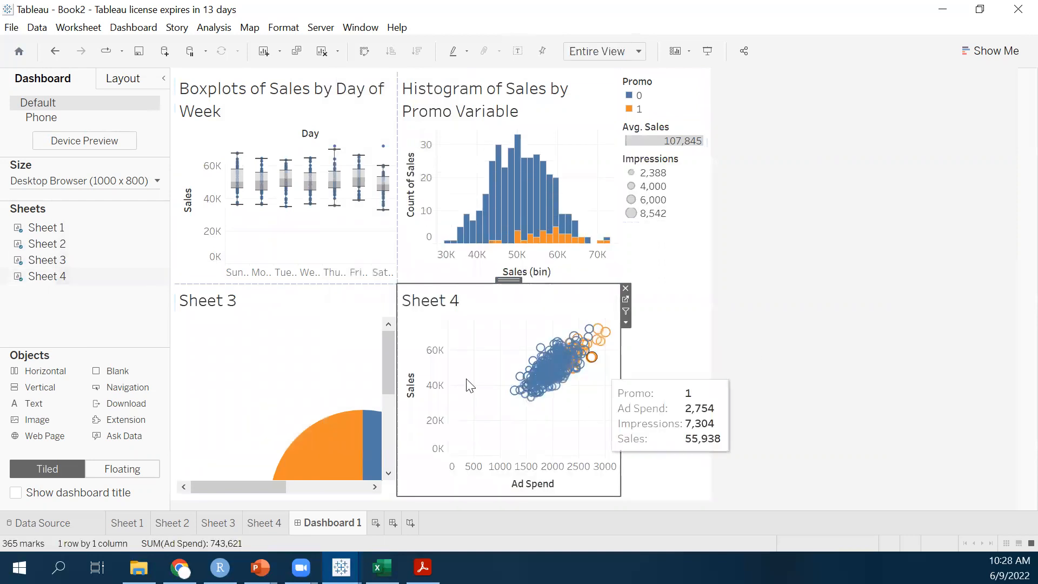
- Change the pie chart's title on the dashboard to "Breakdown of Average Daily Sales by Promo"
click(260, 397)
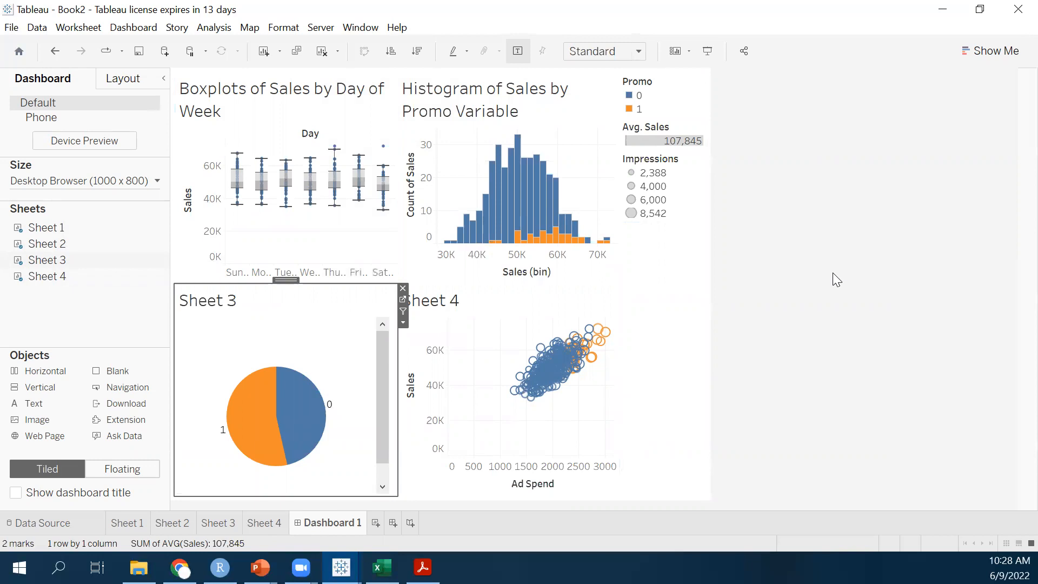
double_click(221, 306)
drag(452, 234, 326, 232)
text(P)
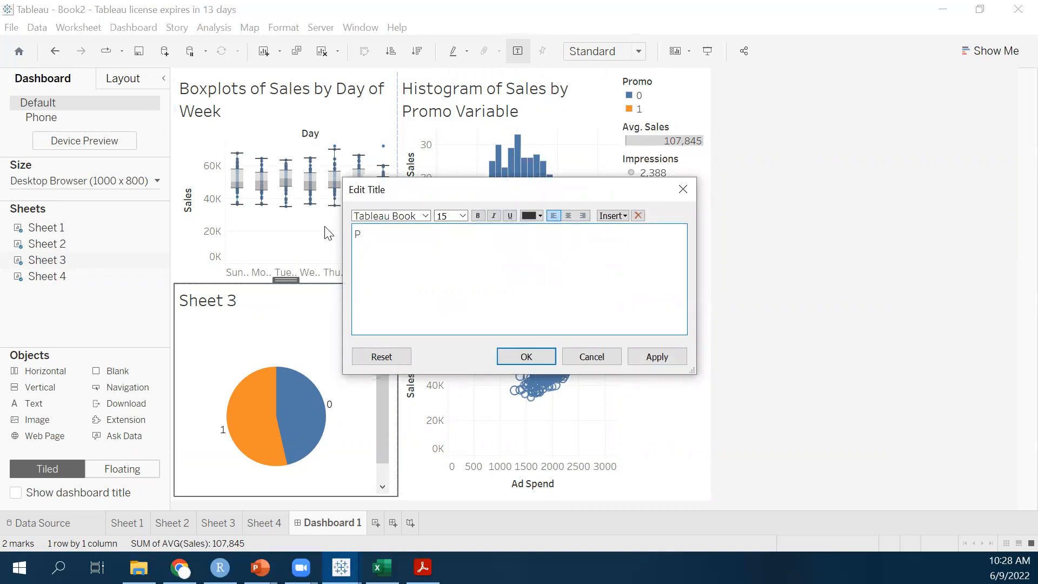
text(ie Chart of Sa)
key(BackSpace)
key(BackSpace)
key(BackSpace)
key(BackSpace)
key(BackSpace)
key(BackSpace)
key(BackSpace)
key(BackSpace)
key(BackSpace)
key(BackSpace)
key(BackSpace)
key(BackSpace)
key(BackSpace)
key(BackSpace)
key(BackSpace)
text(Breakdoen)
key(BackSpace)
key(BackSpace)
text(wn of Sales by Prop)
key(BackSpace)
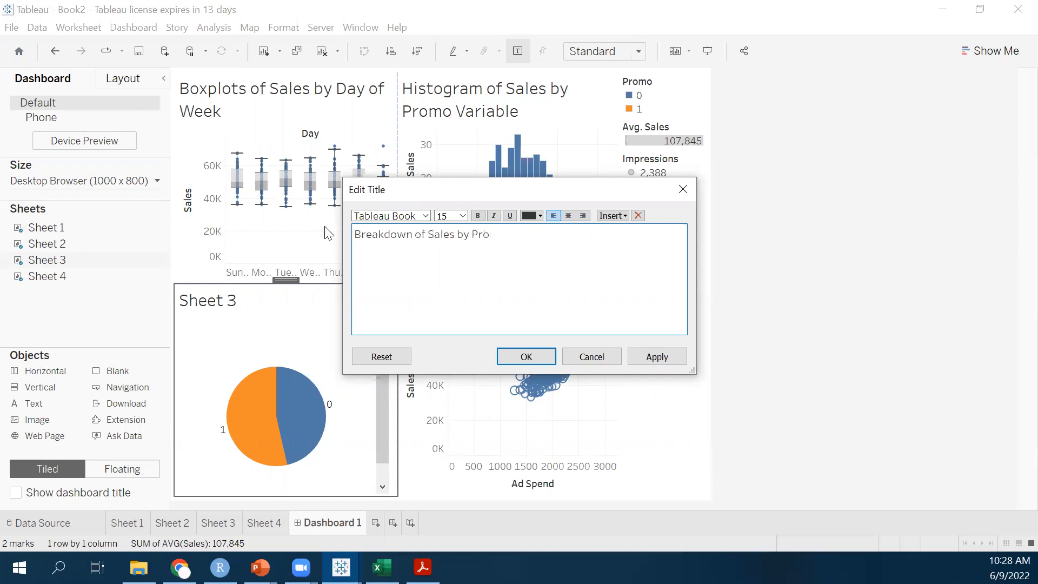
text(mo)
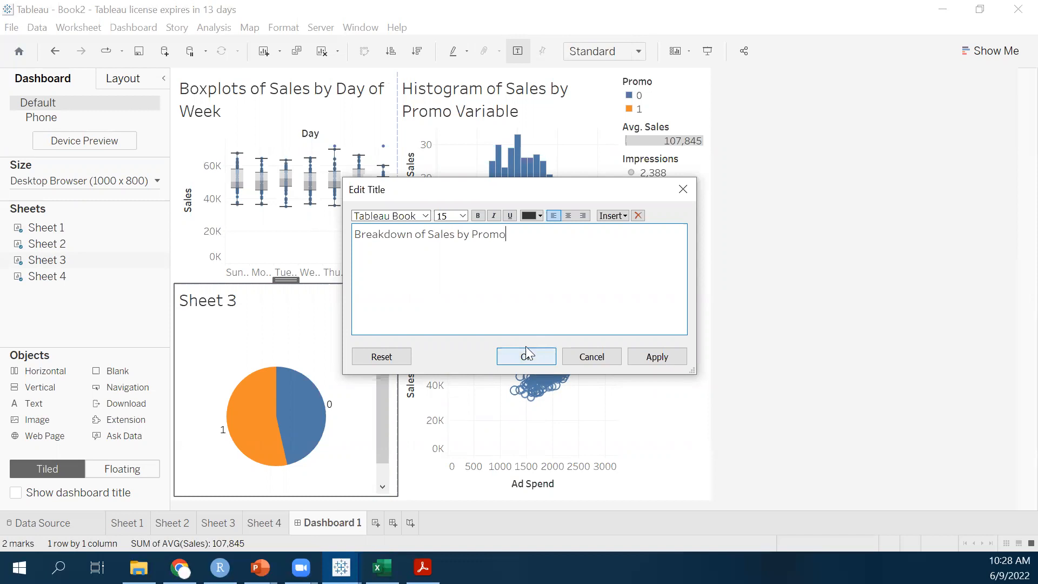
click(430, 236)
text(Average )
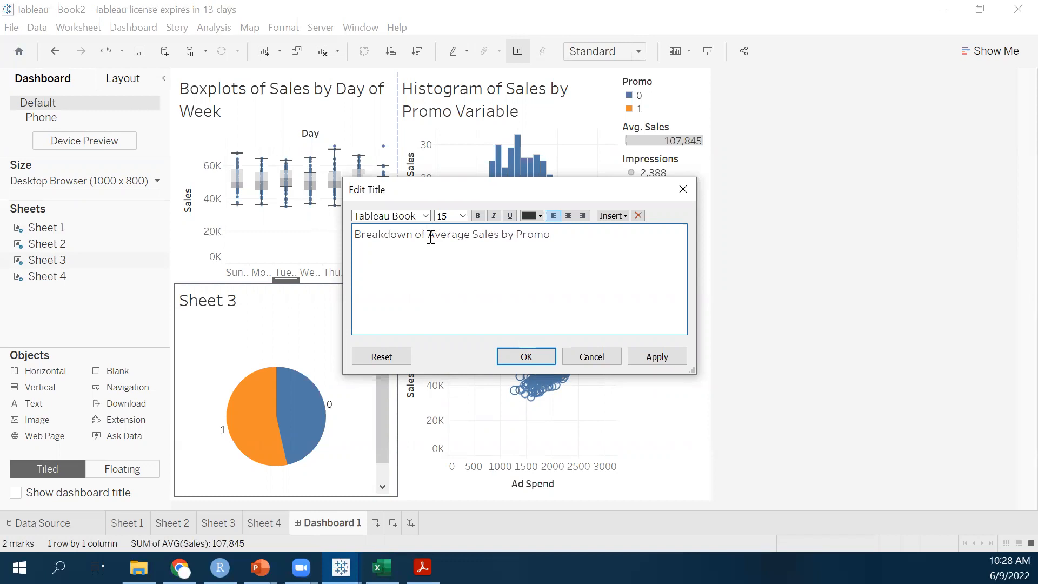
text(Daily)
click(524, 355)
- Change the scatter plot's title on the dashboard to "Sales vs AdSpend by Promo and Impressions"
double_click(447, 310)
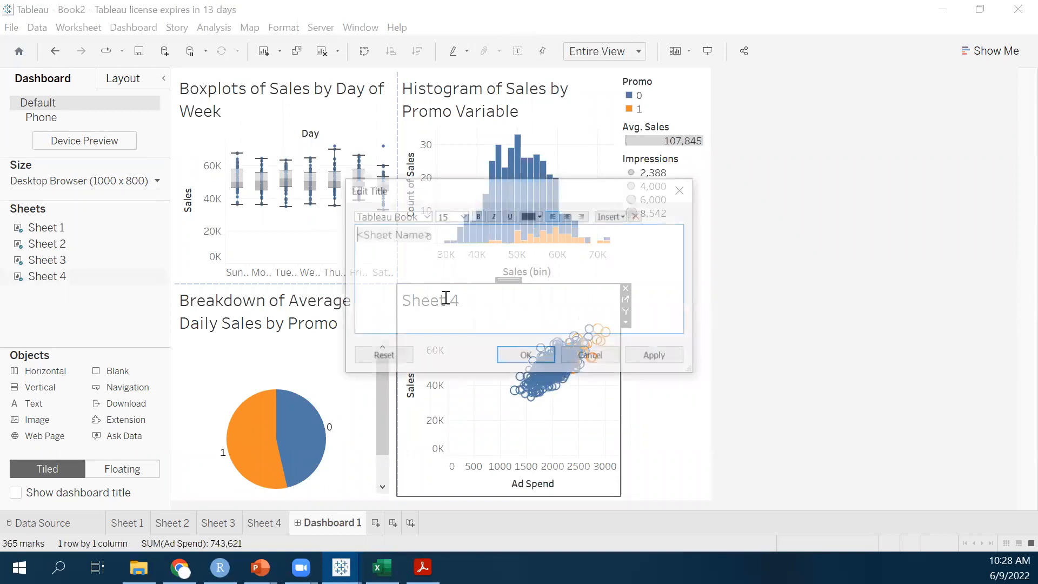
text(Sales vs )
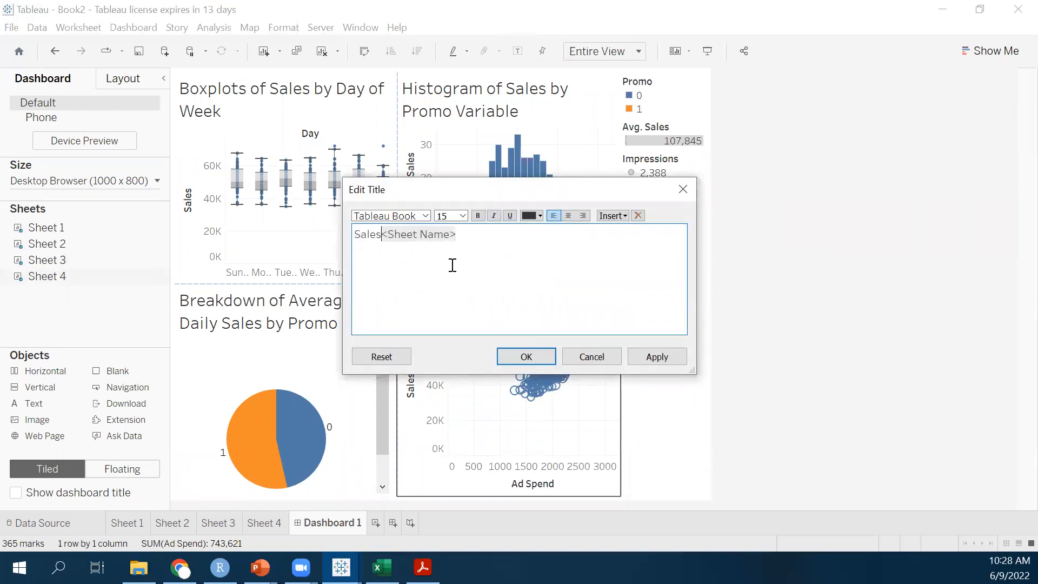
text(AdSpend)
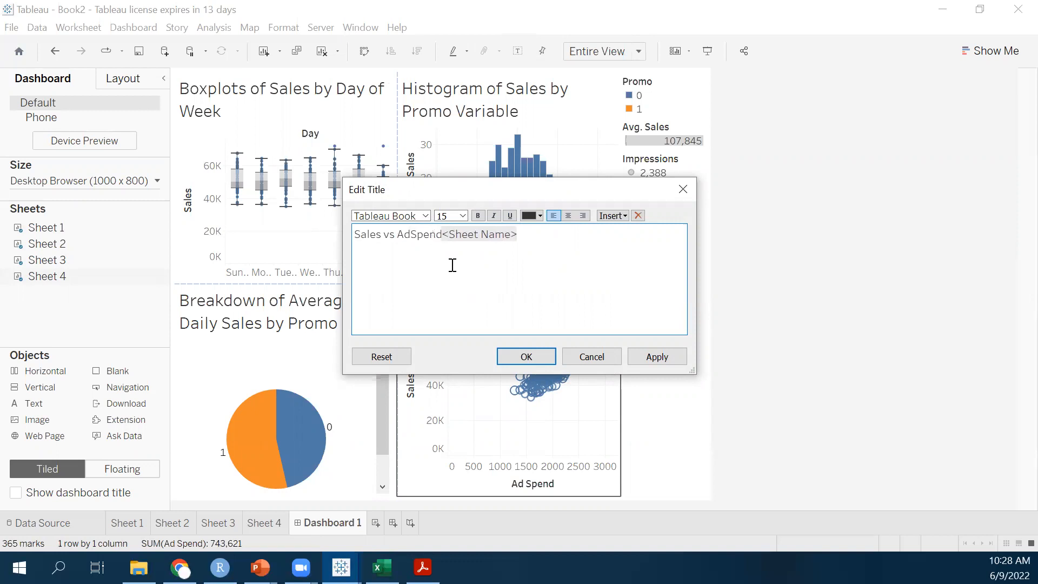
text( by Promo)
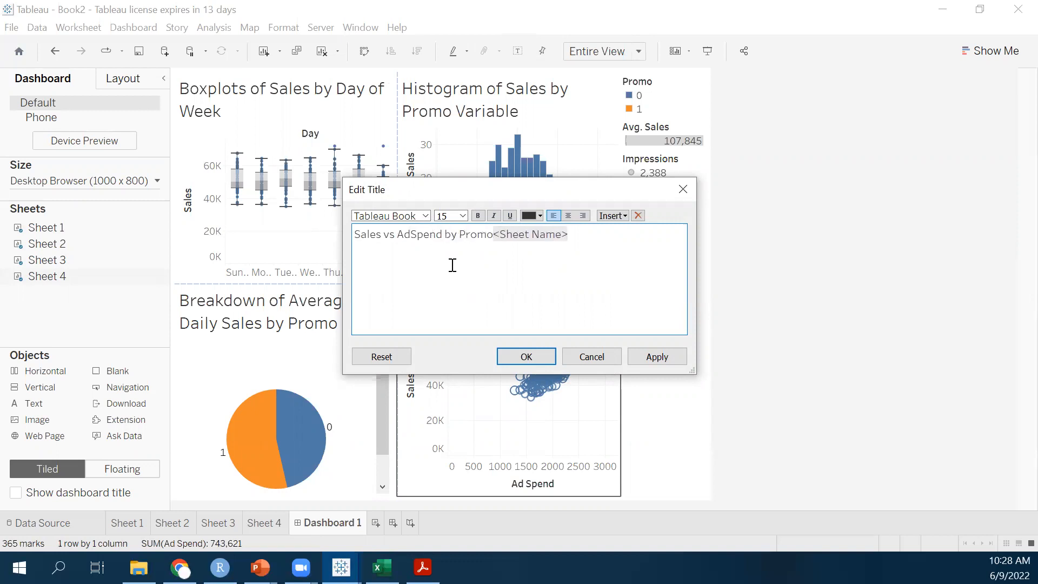
key(shift+End)
key(Delete)
text(and Im)
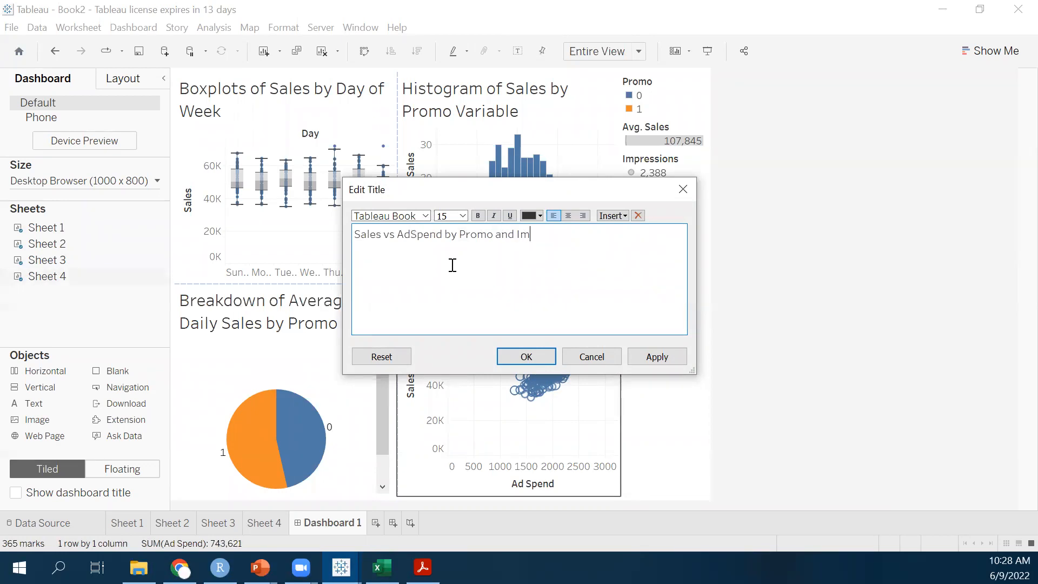
text(pressions)
click(527, 356)
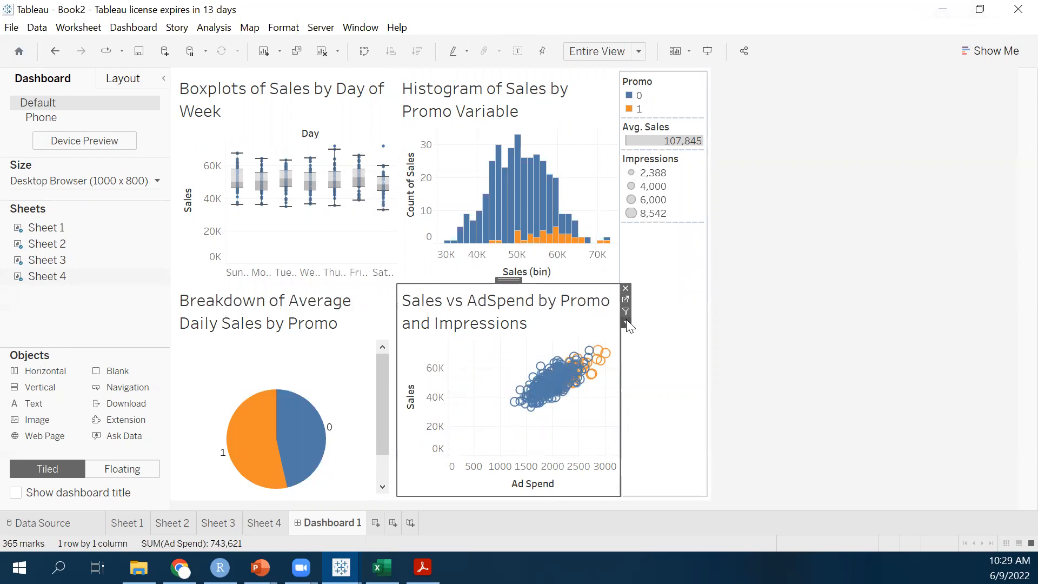
- Inspect a middle histogram bar and the highest Saturday Sales point in the box plots on the dashboard
mouse_move(505, 199)
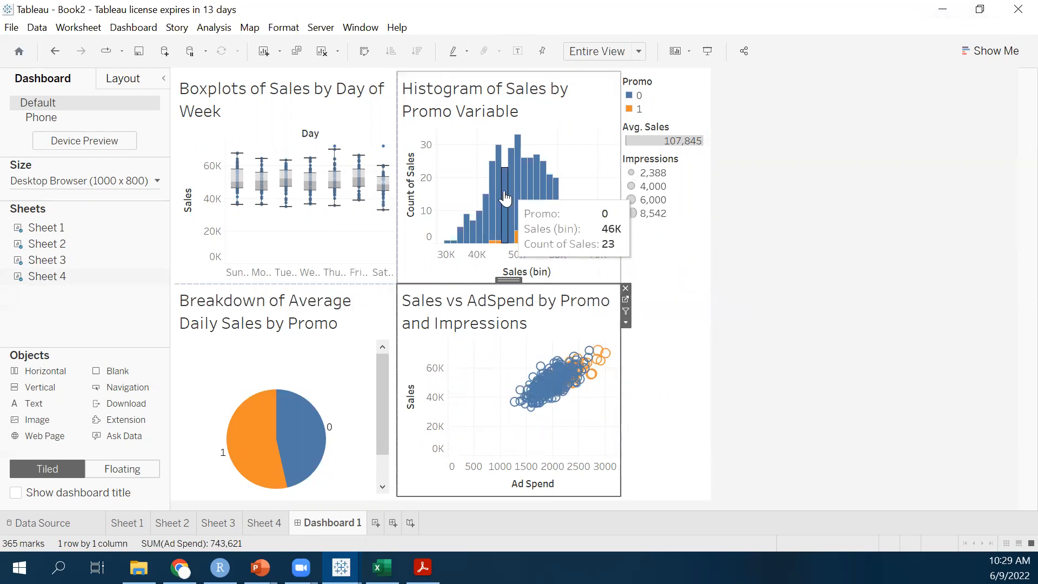
mouse_move(386, 151)
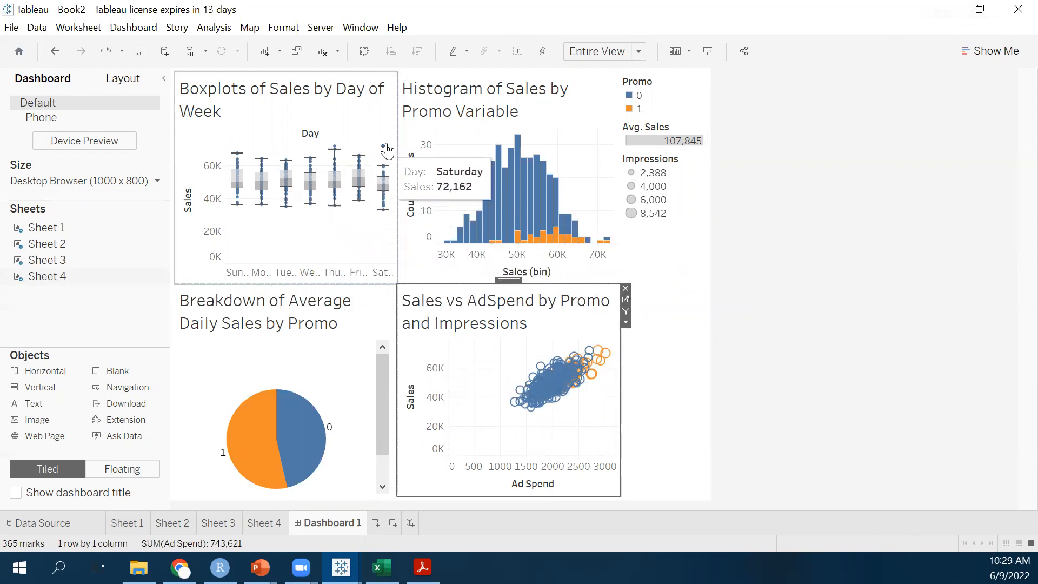
click(383, 146)
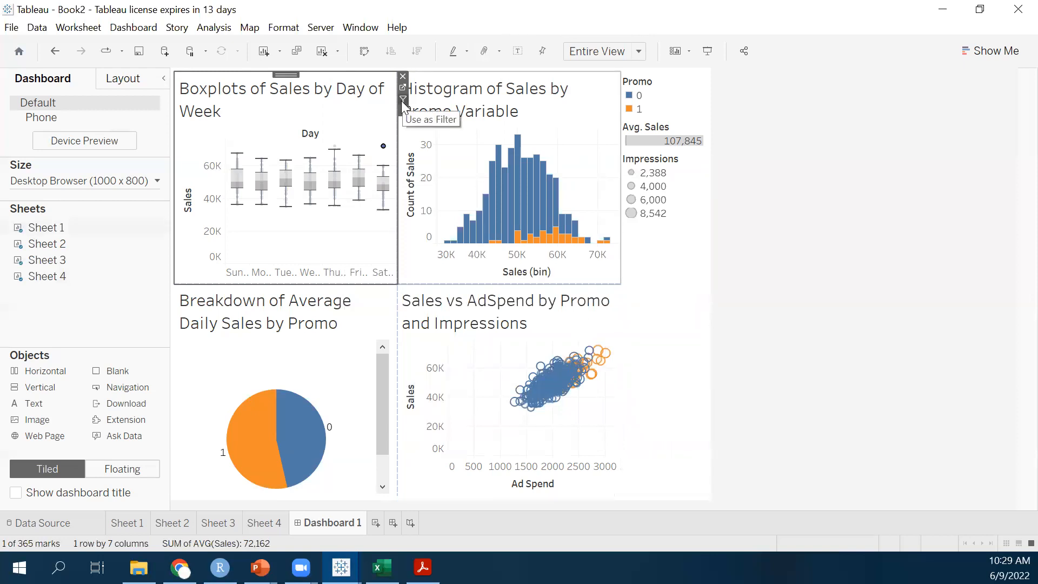
click(568, 140)
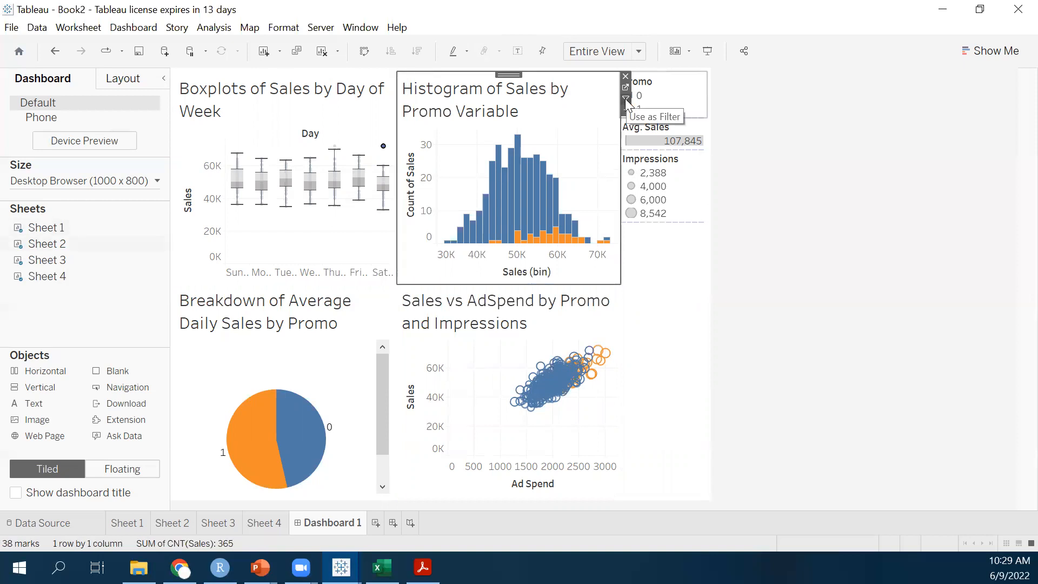
click(887, 186)
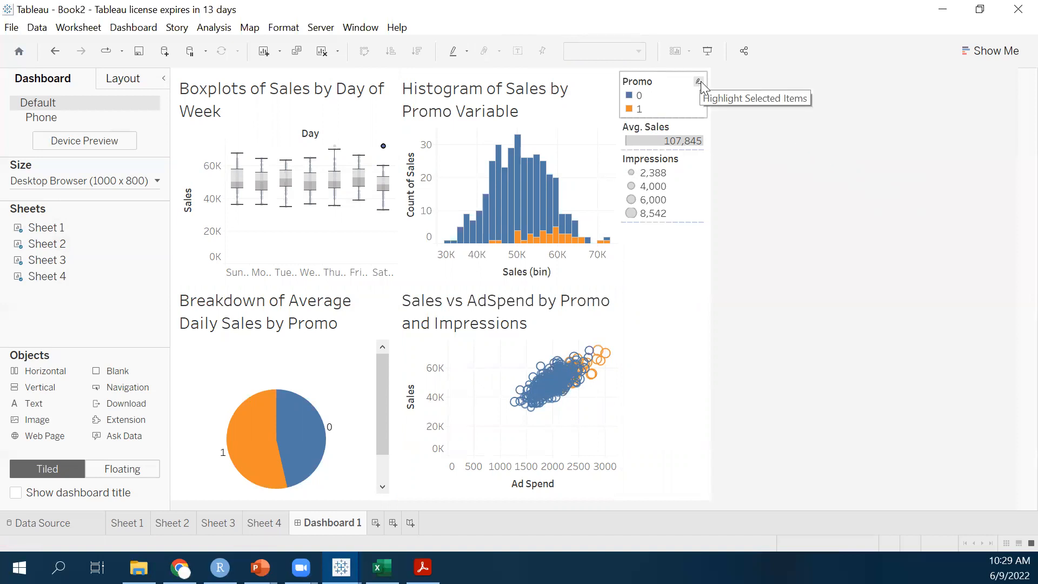
- Set the box plots, histogram, pie chart and scatter plot each to be used as a filter on the dashboard
click(335, 147)
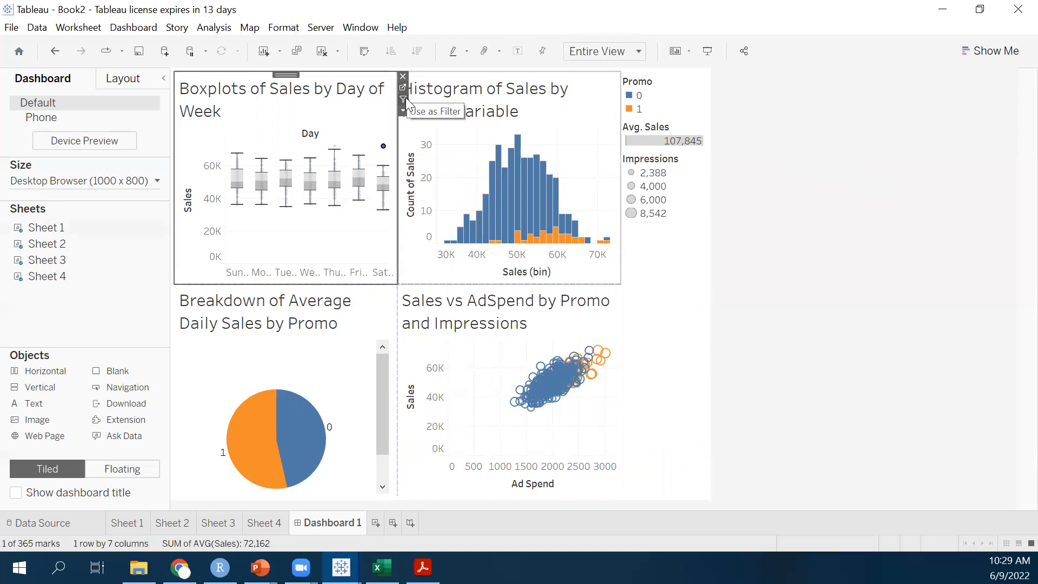
click(403, 111)
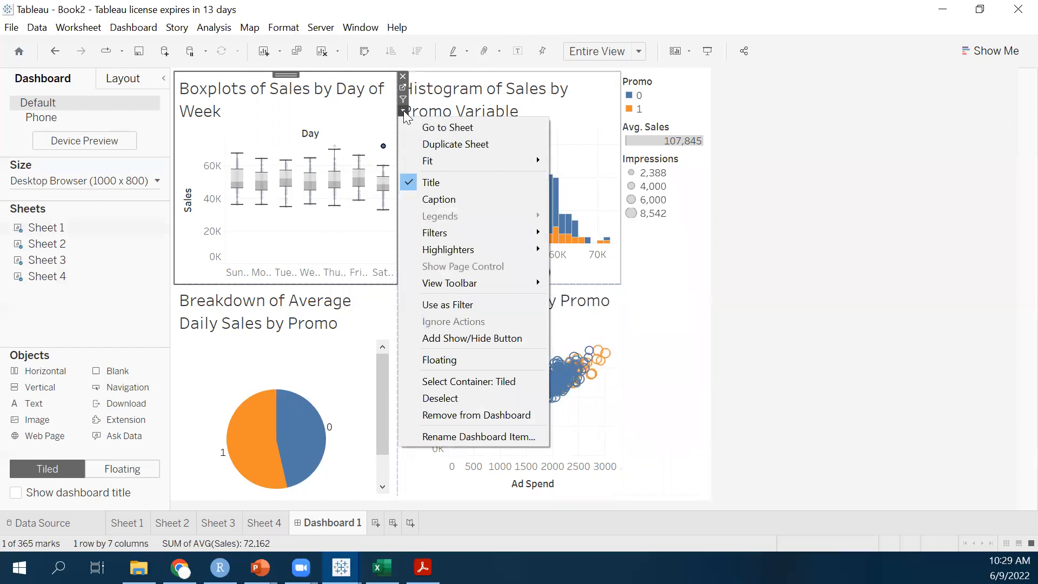
right_click(388, 113)
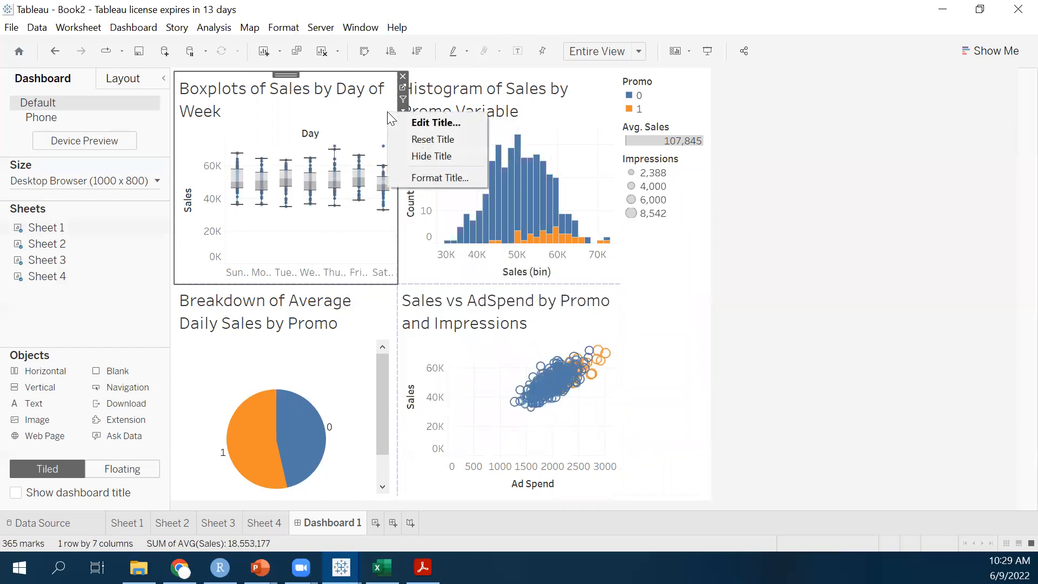
click(344, 101)
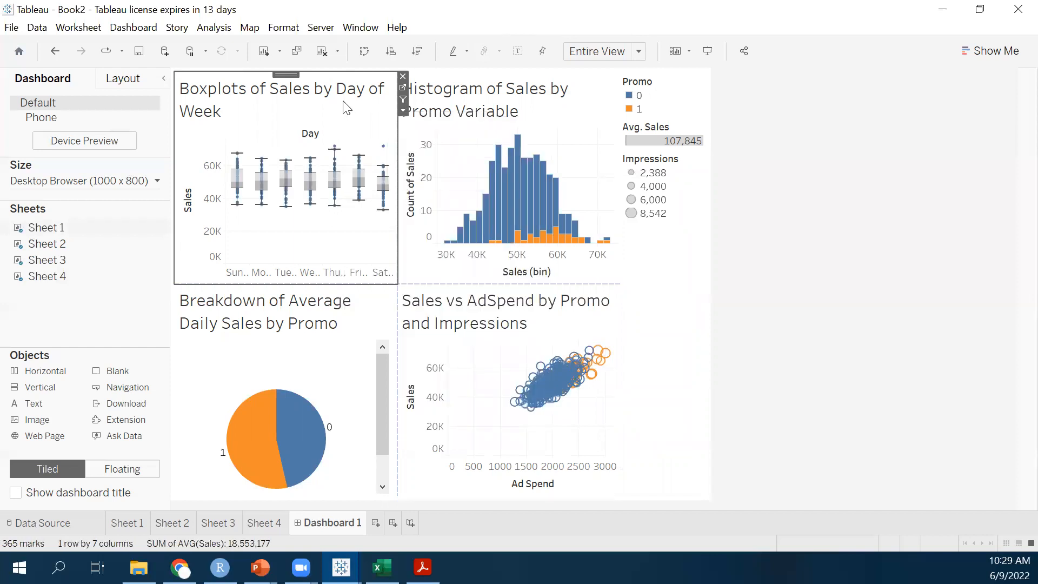
click(403, 100)
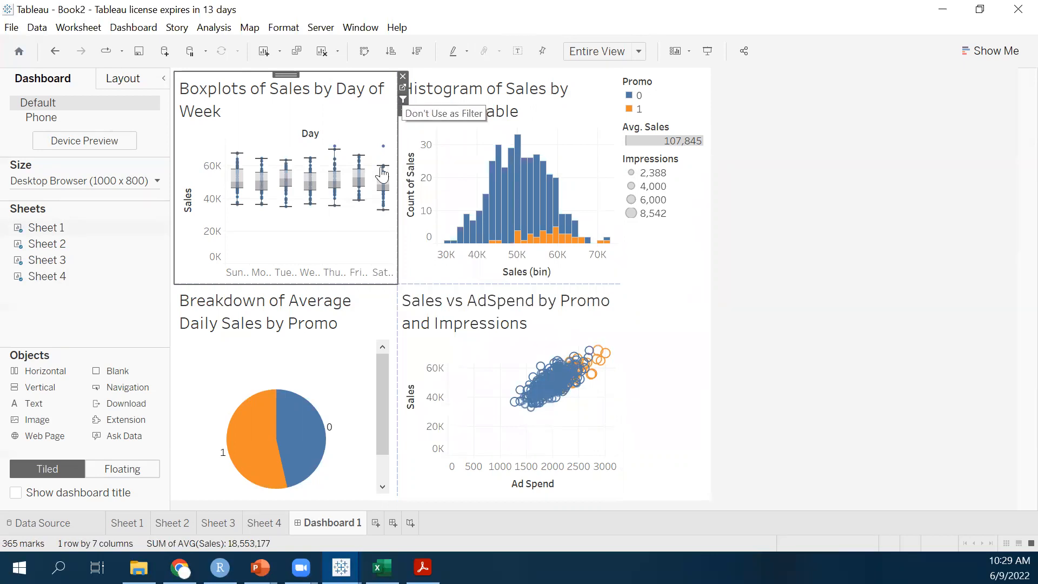
click(568, 149)
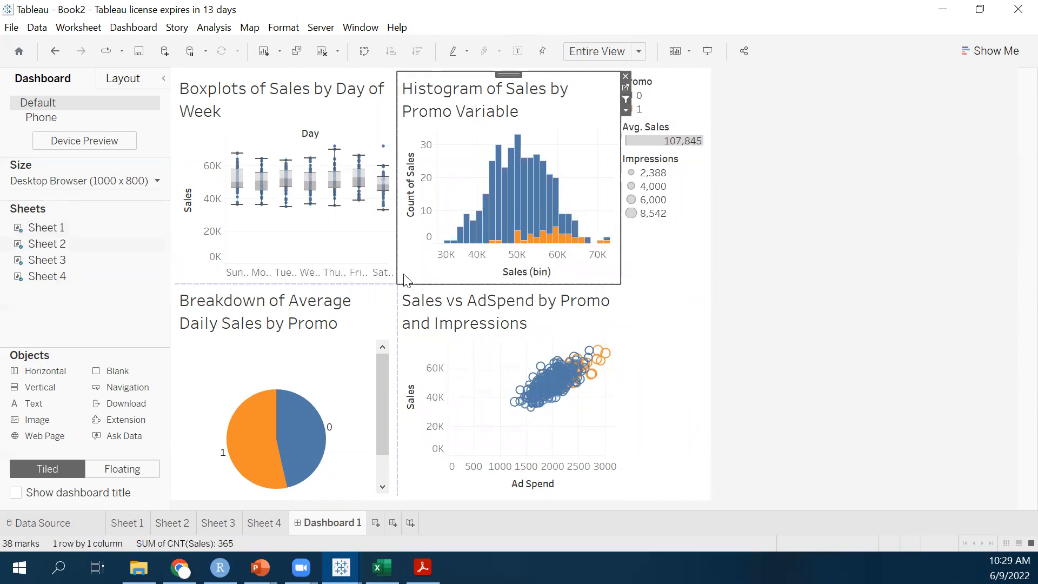
click(358, 349)
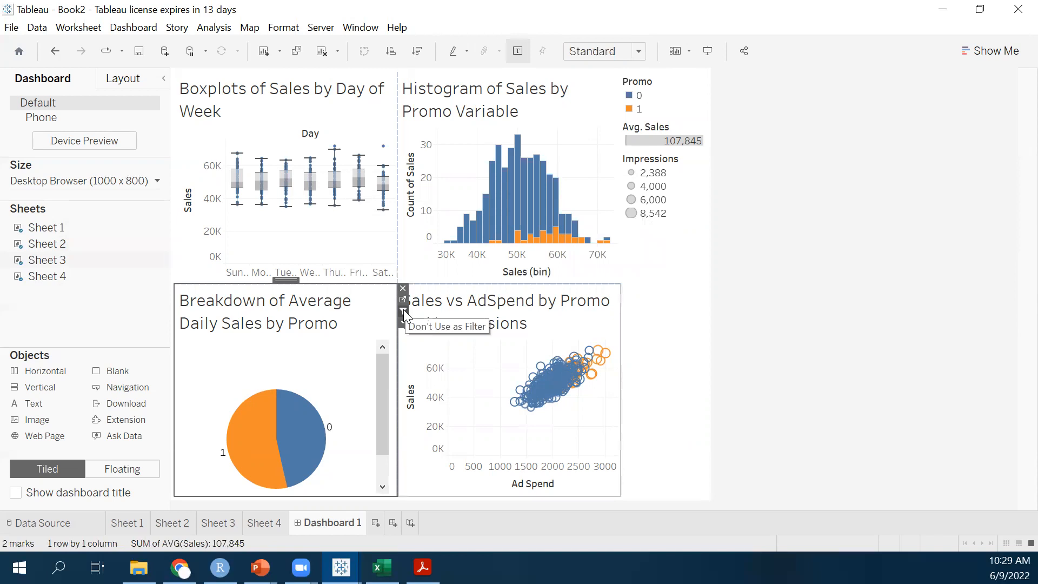
click(508, 371)
click(626, 311)
click(793, 318)
mouse_move(509, 225)
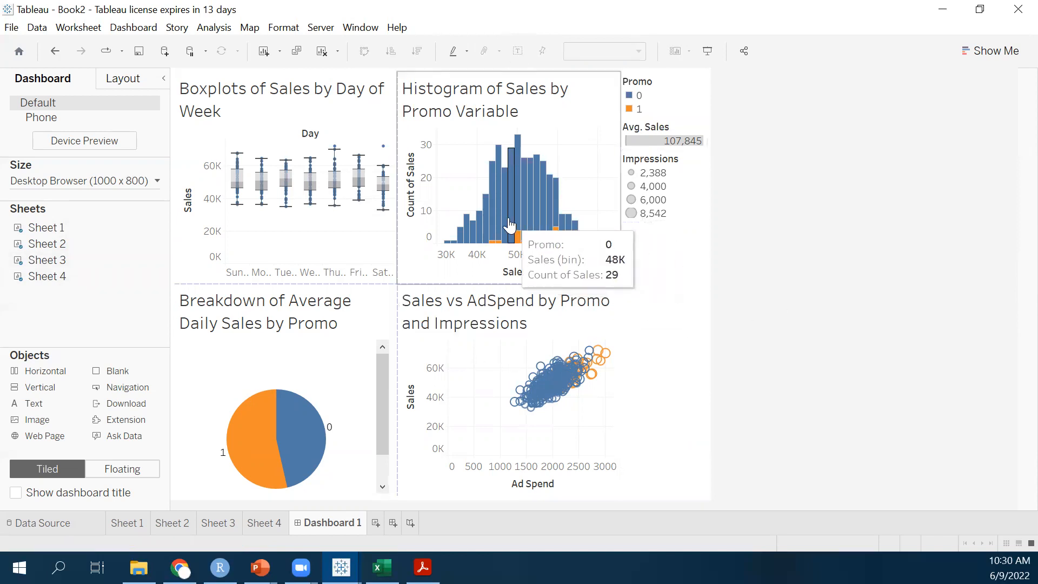
- Filter the dashboard to Promo 1 using its slice in the average daily sales pie chart
mouse_move(362, 192)
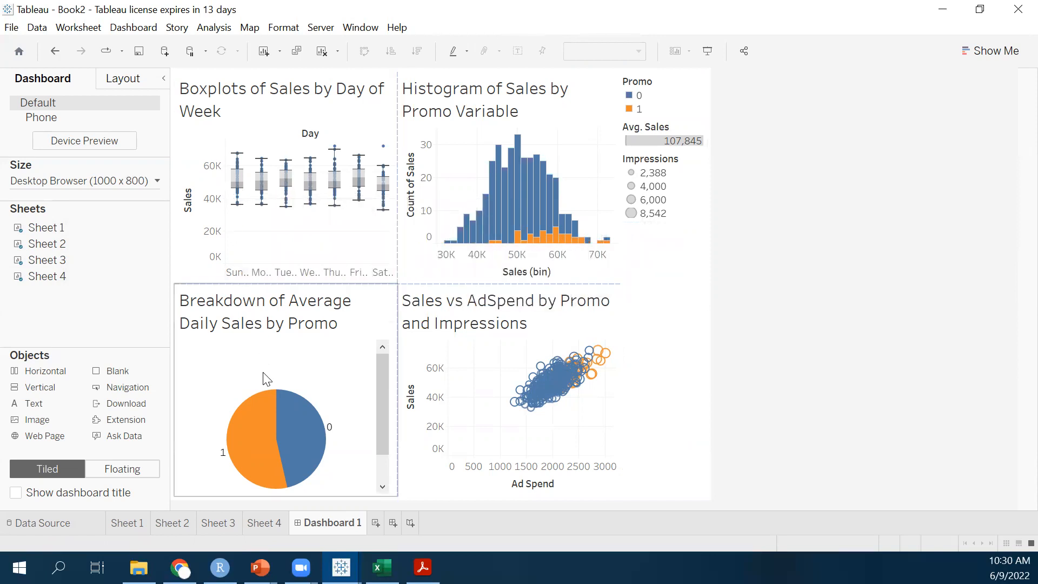
mouse_move(256, 427)
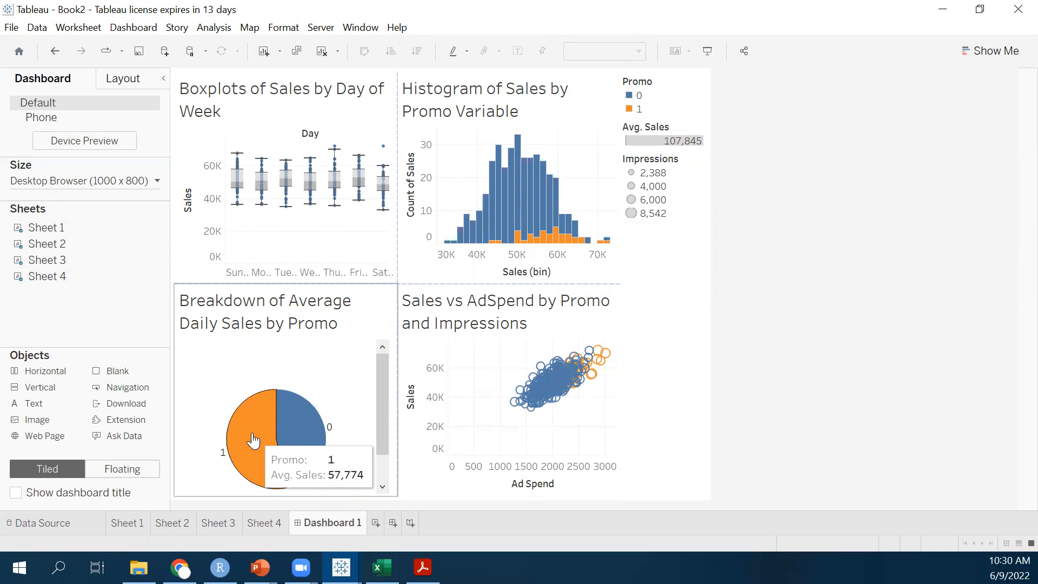
click(253, 440)
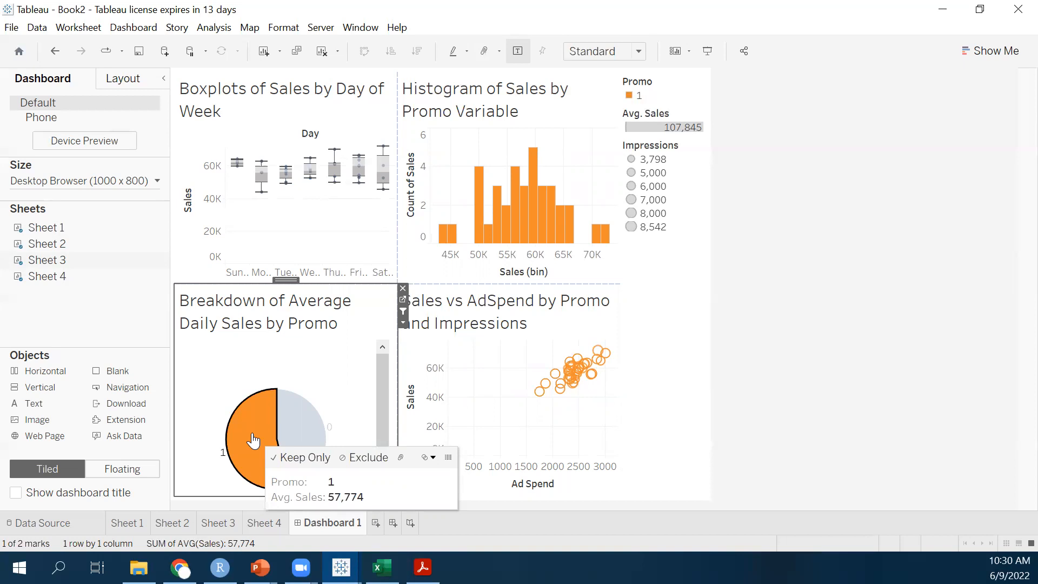
click(821, 321)
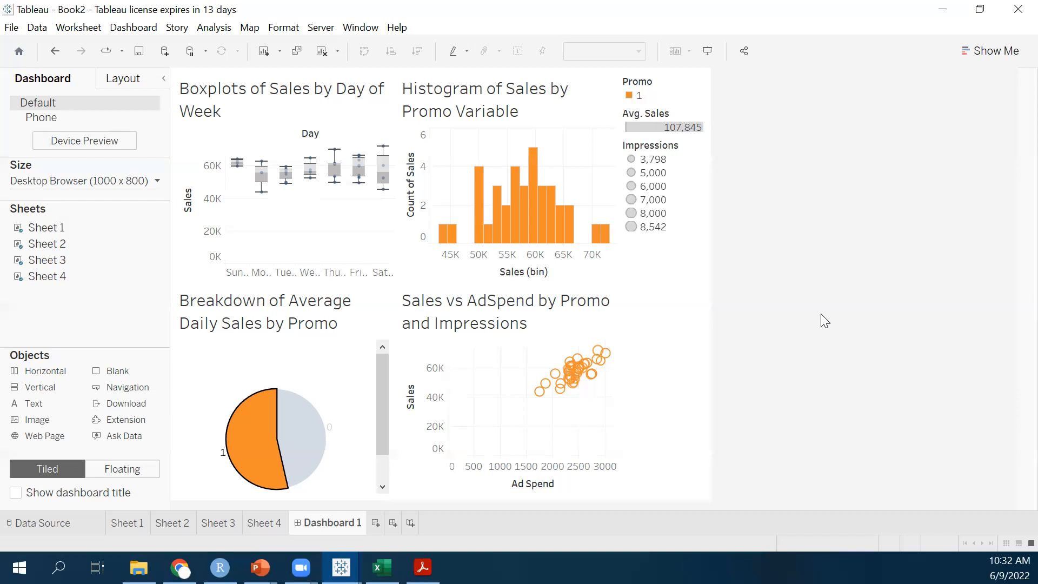
- Save the workbook to the Desktop as "Tableau Dashboard Example w Sales Data" in Tableau Workbook (*.twb) format
click(12, 27)
click(48, 119)
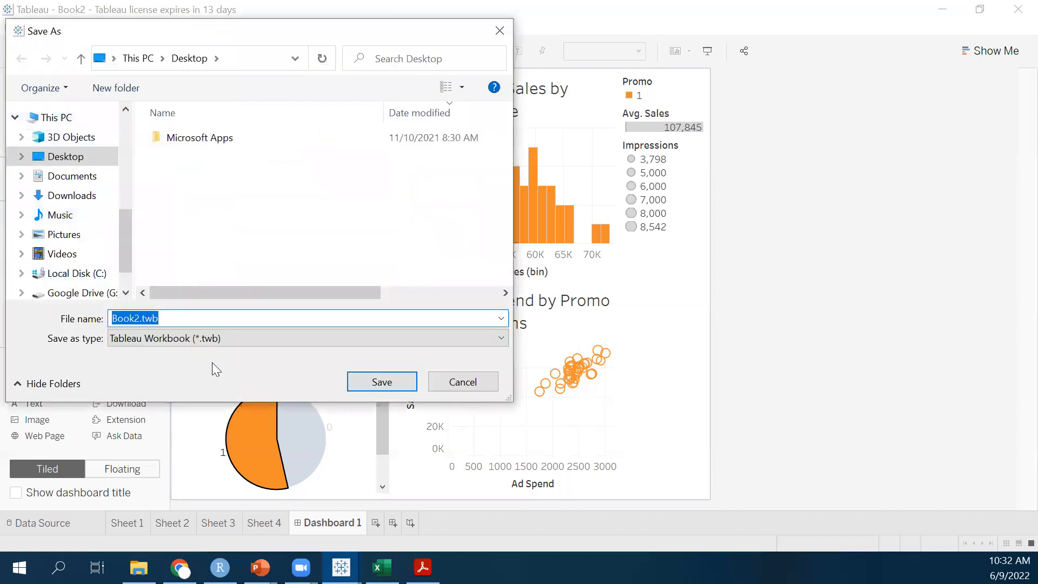
text(Tab)
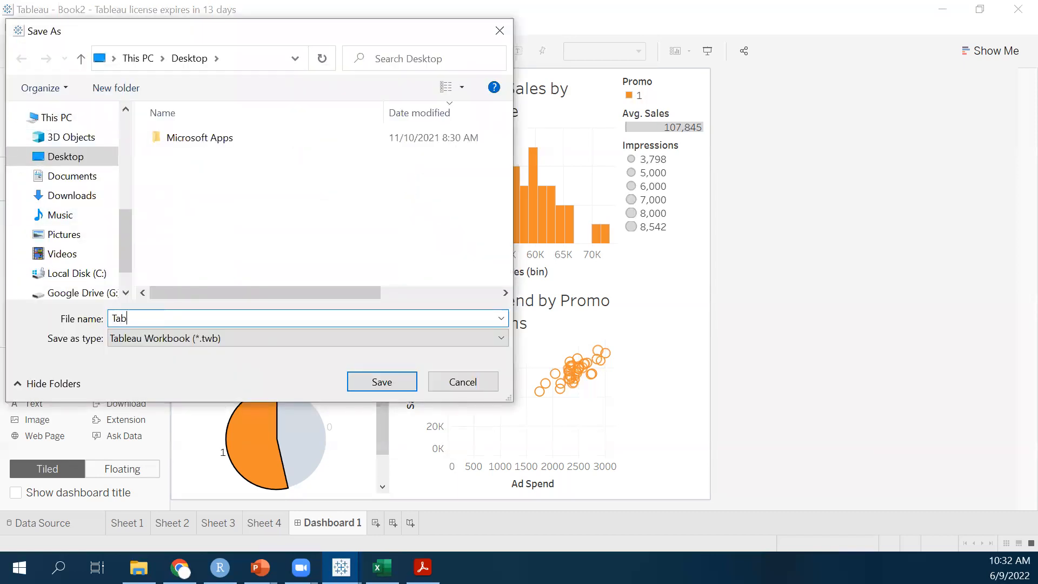
text(leau Dashboa)
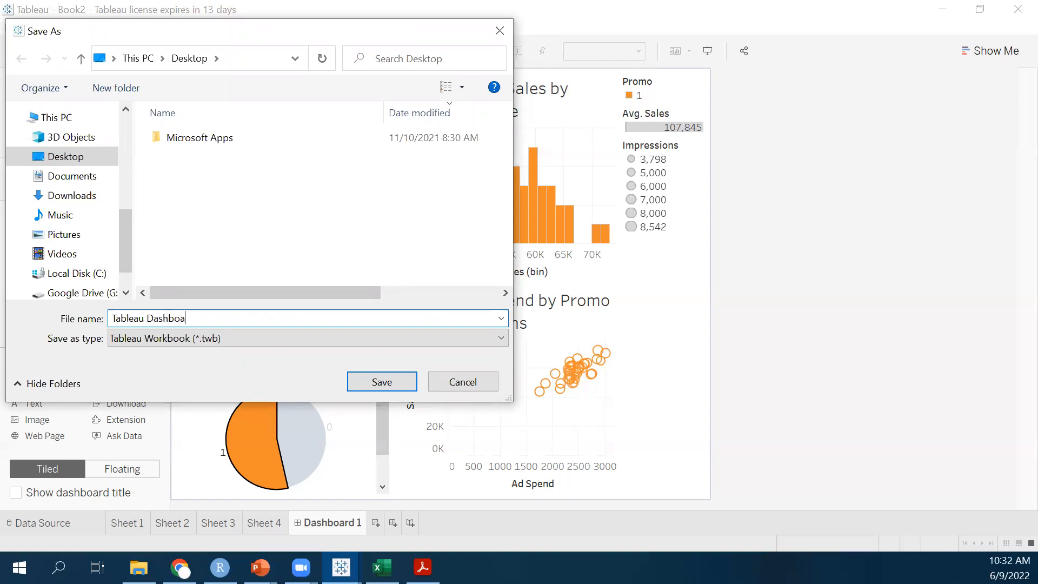
text(rd Example w Sales Data)
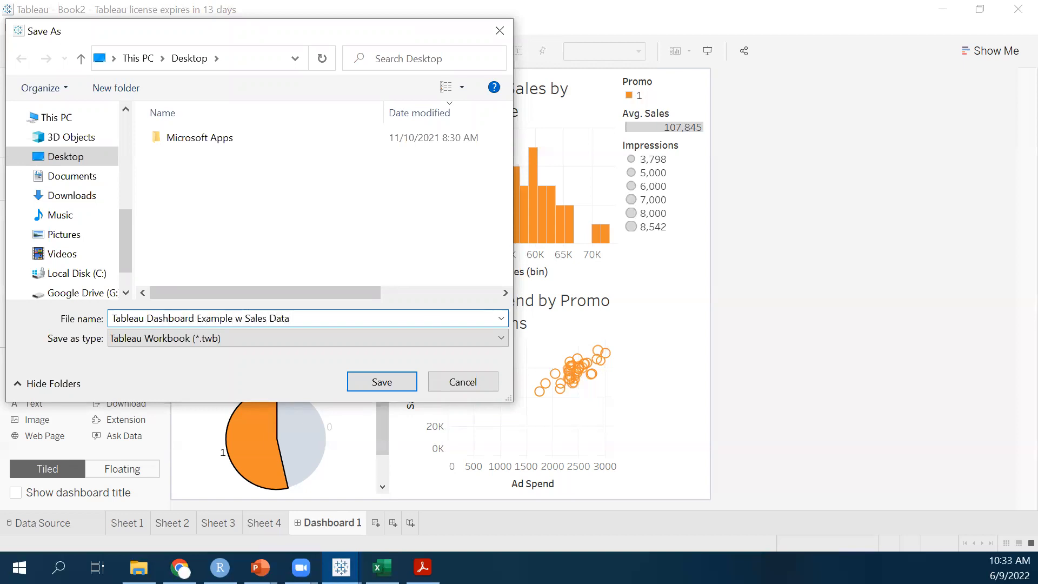
click(383, 381)
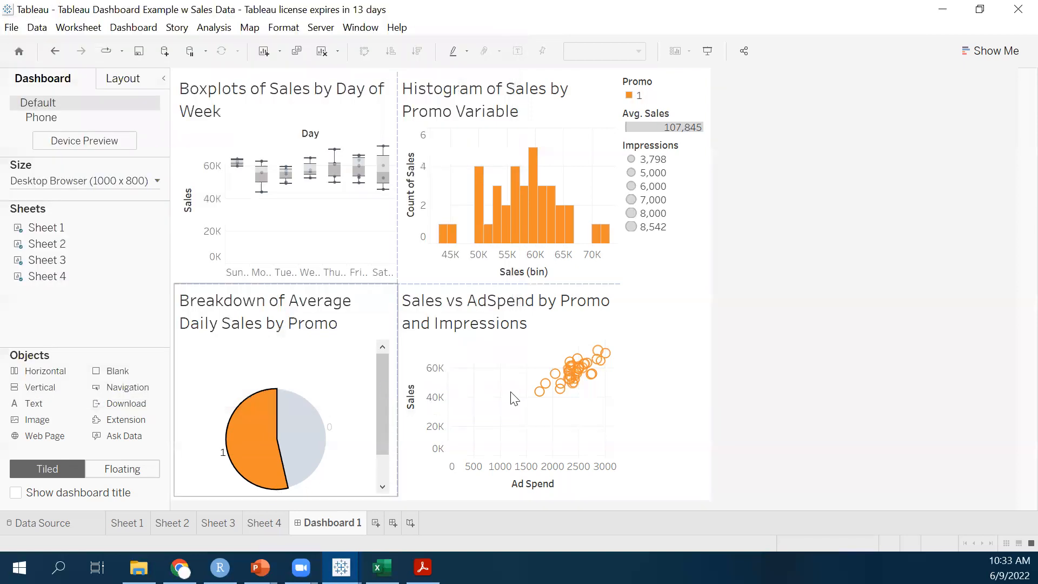
- Filter the dashboard to Promo 0 through its pie slice, and clear that selection after viewing the other charts
click(298, 450)
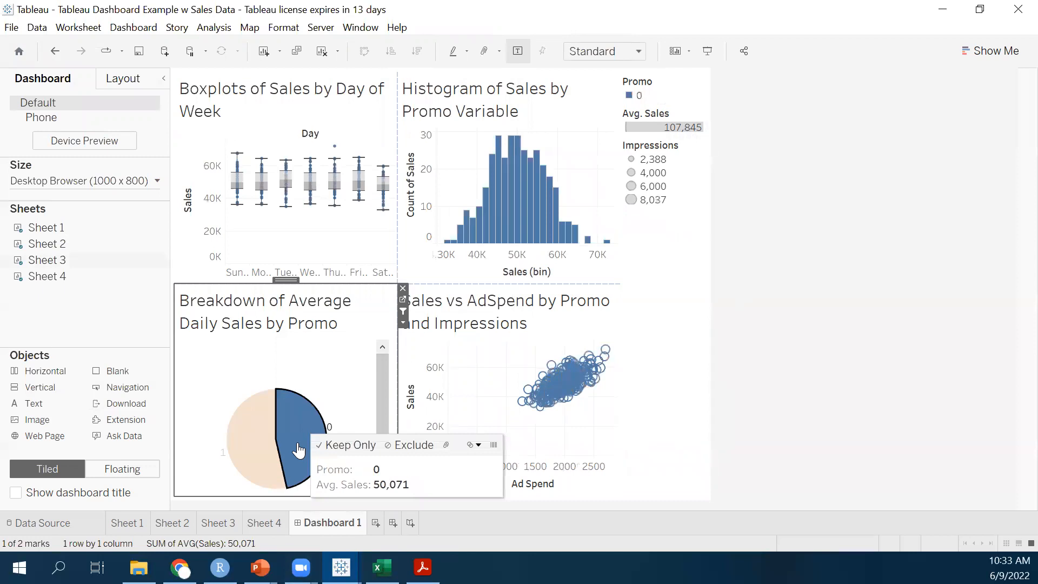
click(343, 357)
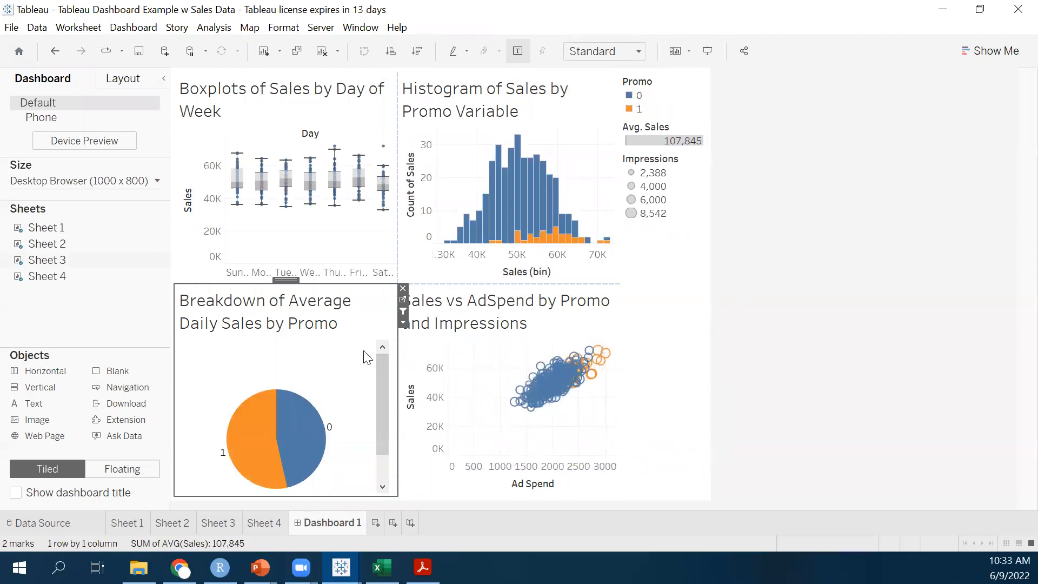
- Filter the dashboard by the highest Saturday Sales point in the box plots, add the Promo 1 slice, and clear both selections
click(384, 147)
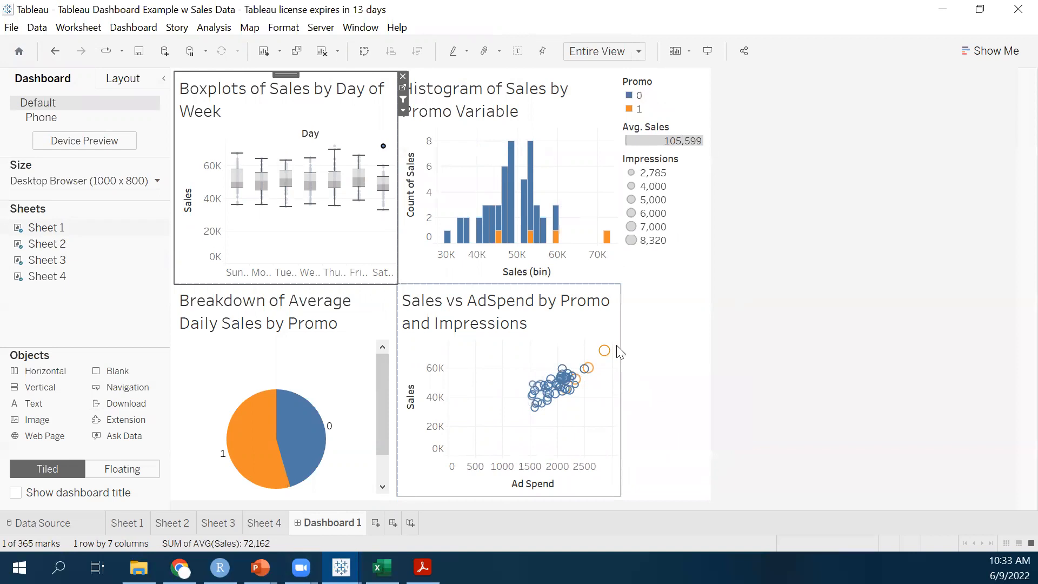
click(886, 270)
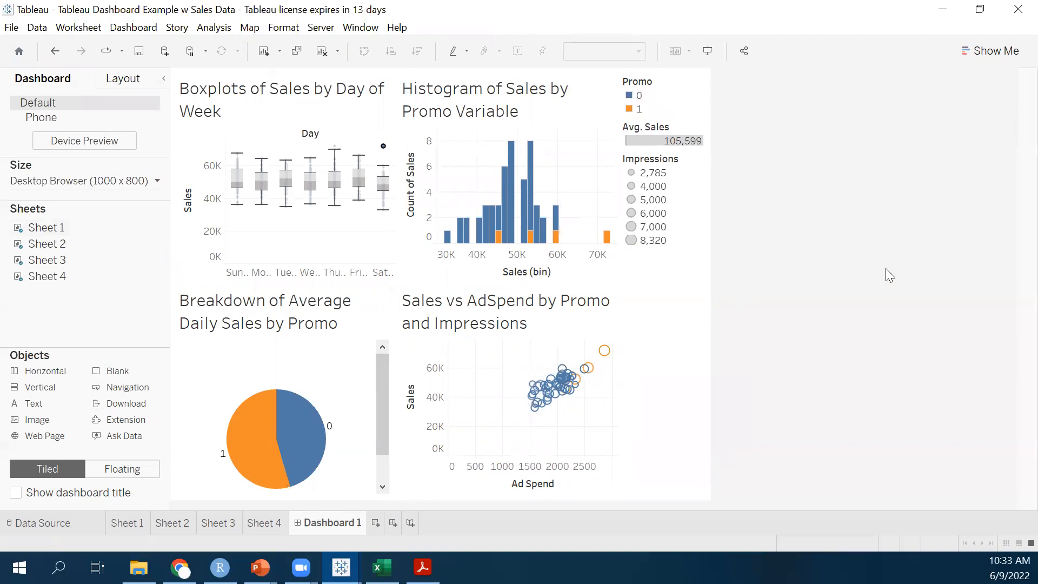
click(250, 454)
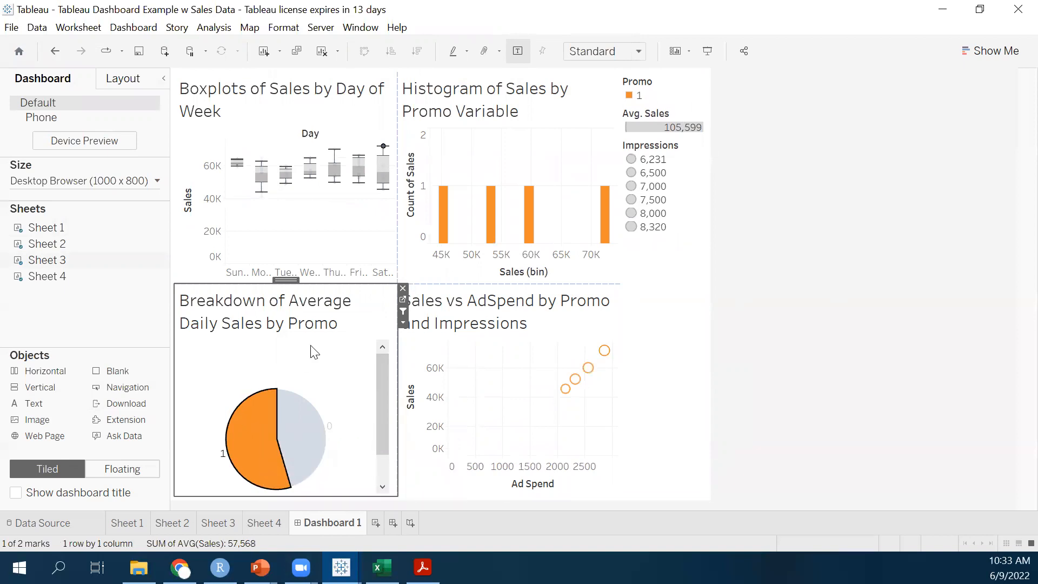
click(250, 449)
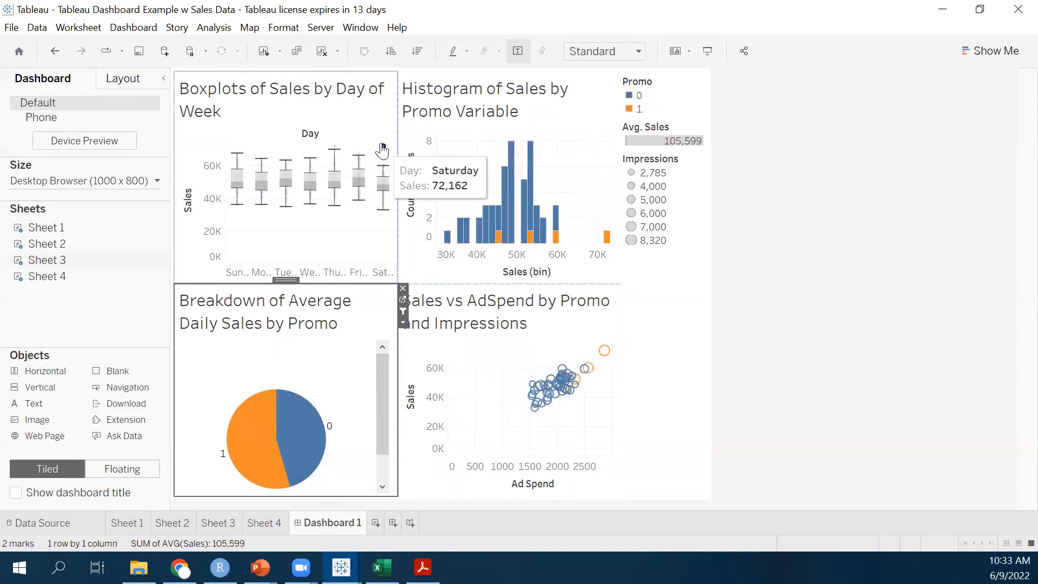
click(382, 157)
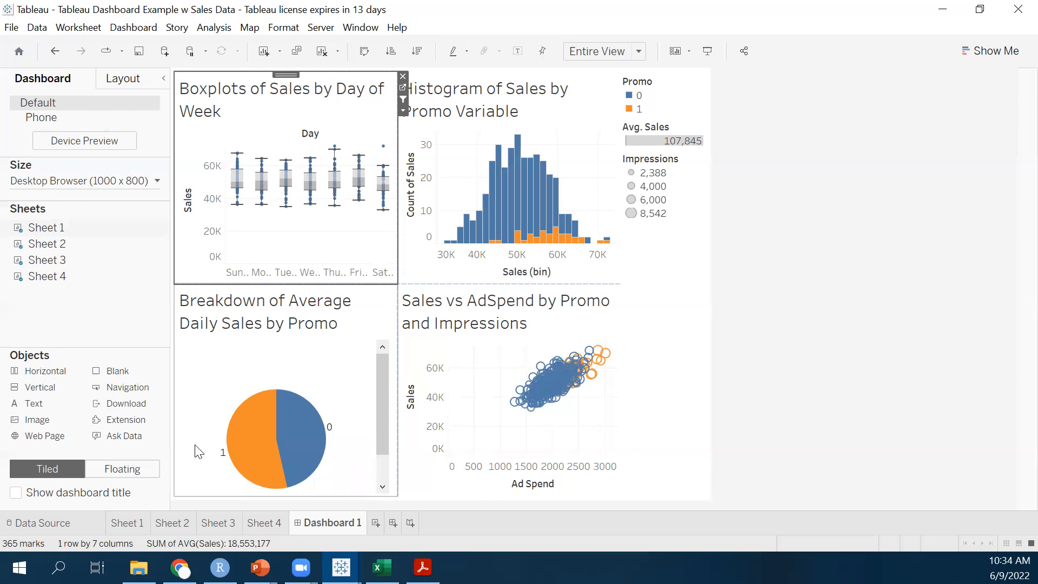
- Repeat the combined filtering by the top Saturday outlier and the Promo 1 slice, and restore the unfiltered dashboard
mouse_move(381, 150)
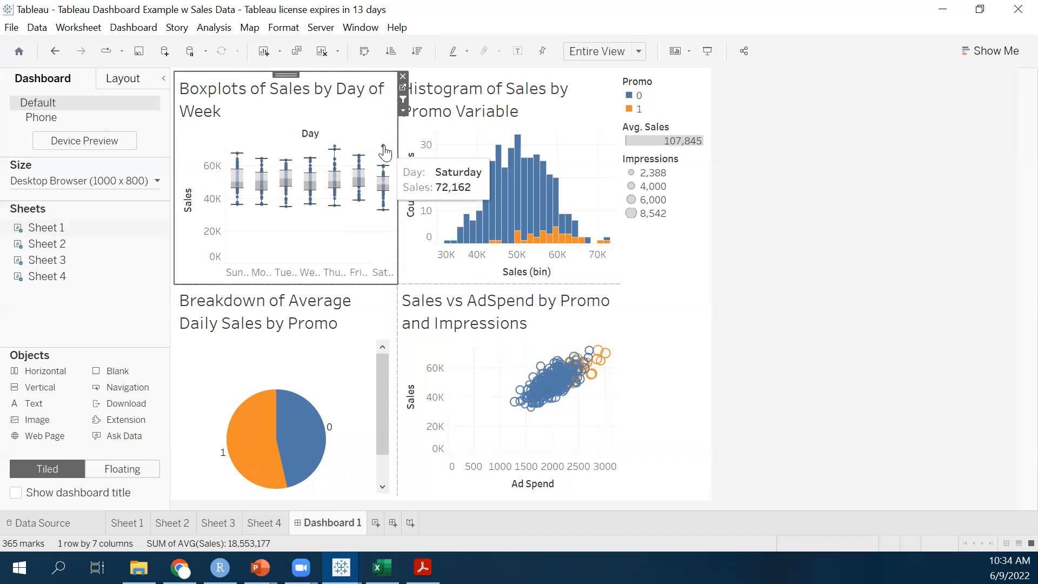
click(384, 148)
mouse_move(253, 441)
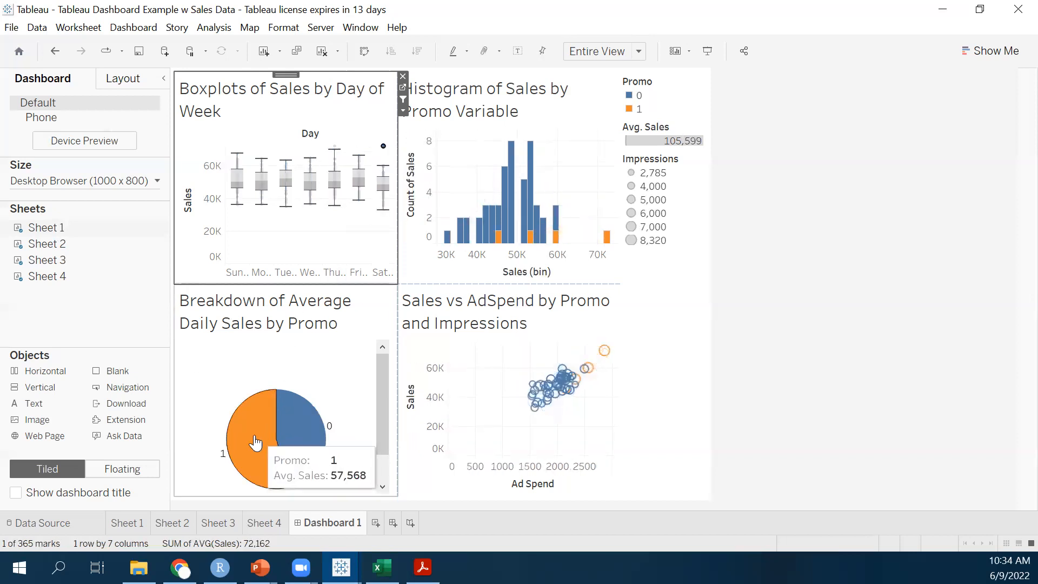
click(254, 441)
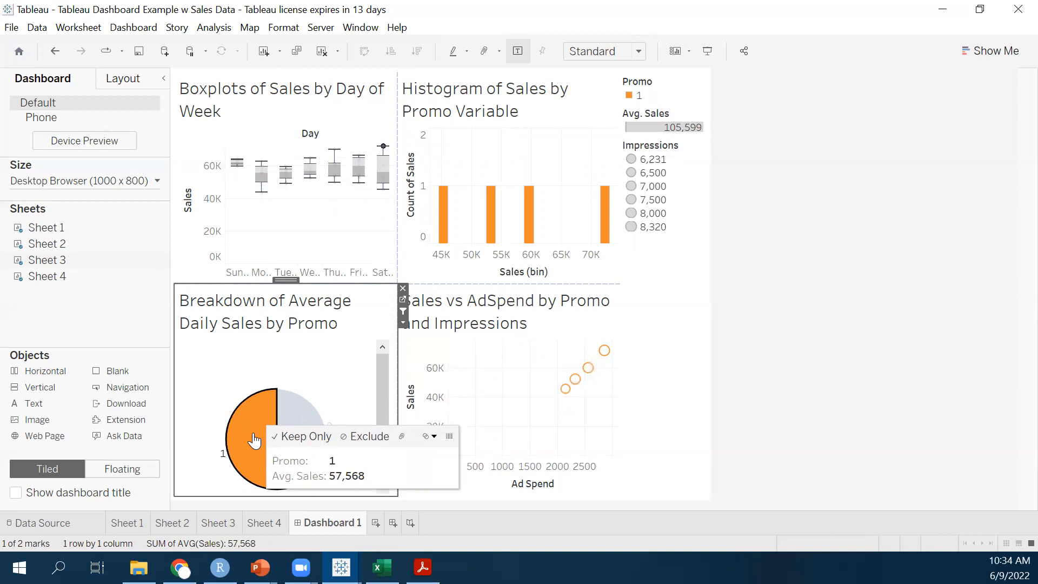
click(254, 441)
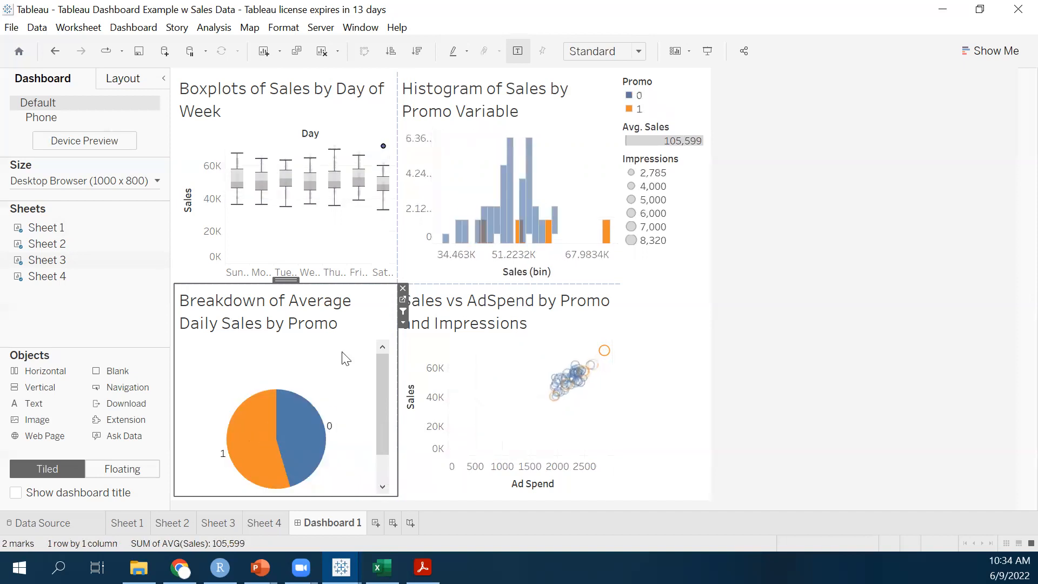
click(385, 155)
click(762, 192)
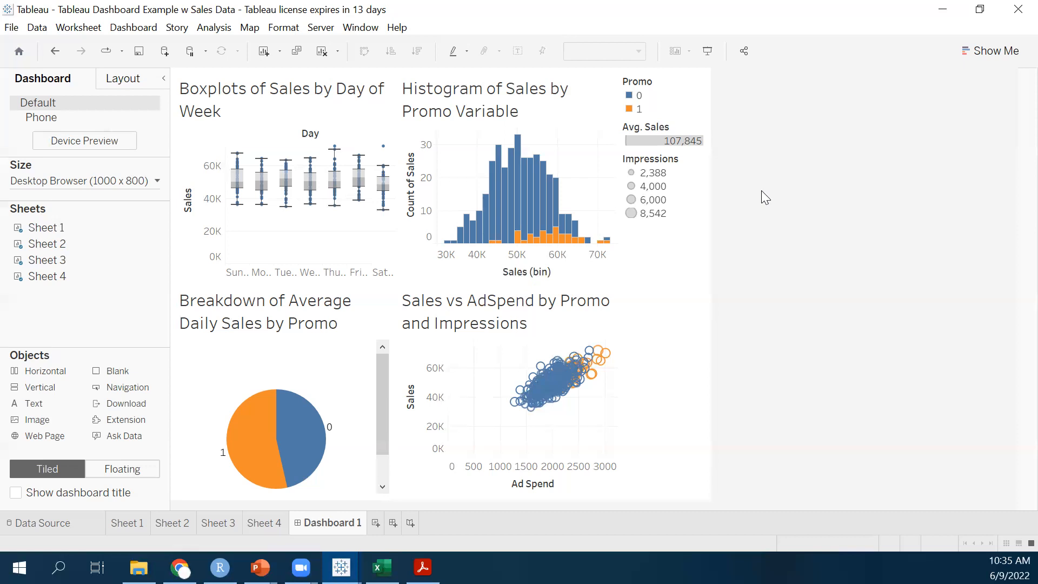
- Open the Show Me gallery of chart types
click(995, 50)
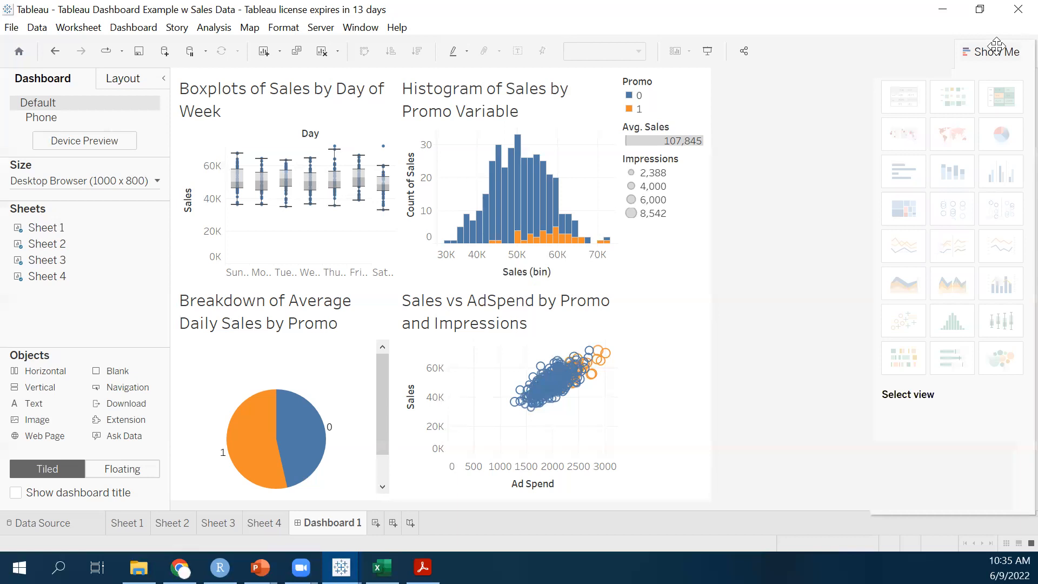